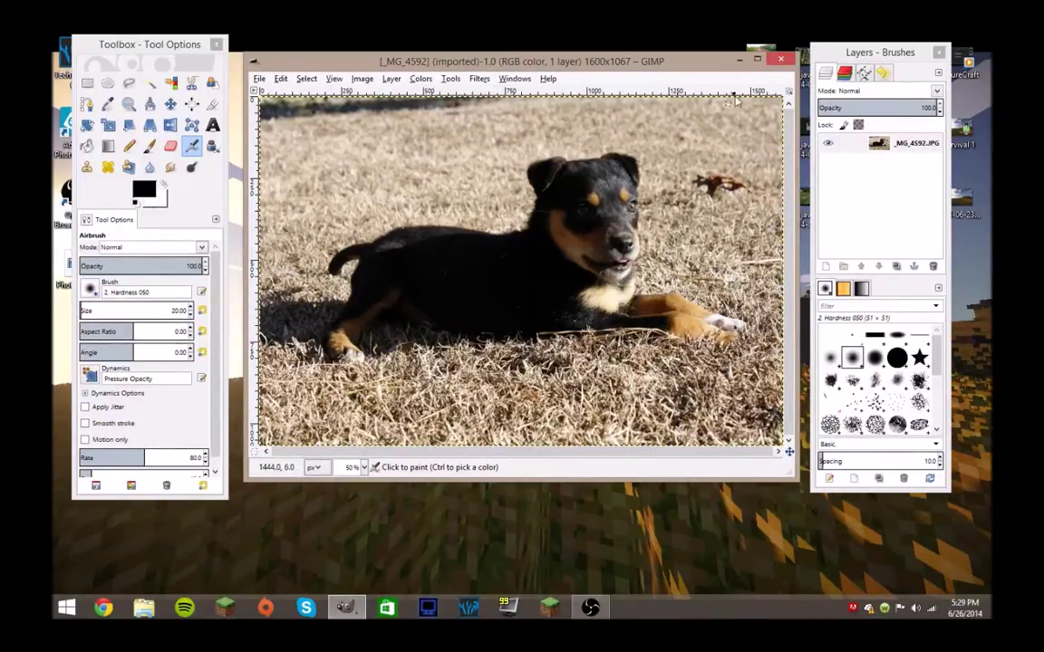
# Step: Widen the image window, nudge the Layers dock right, and view the photo at 100%
pyautogui.moveTo(790, 107); pyautogui.dragTo(808, 108)
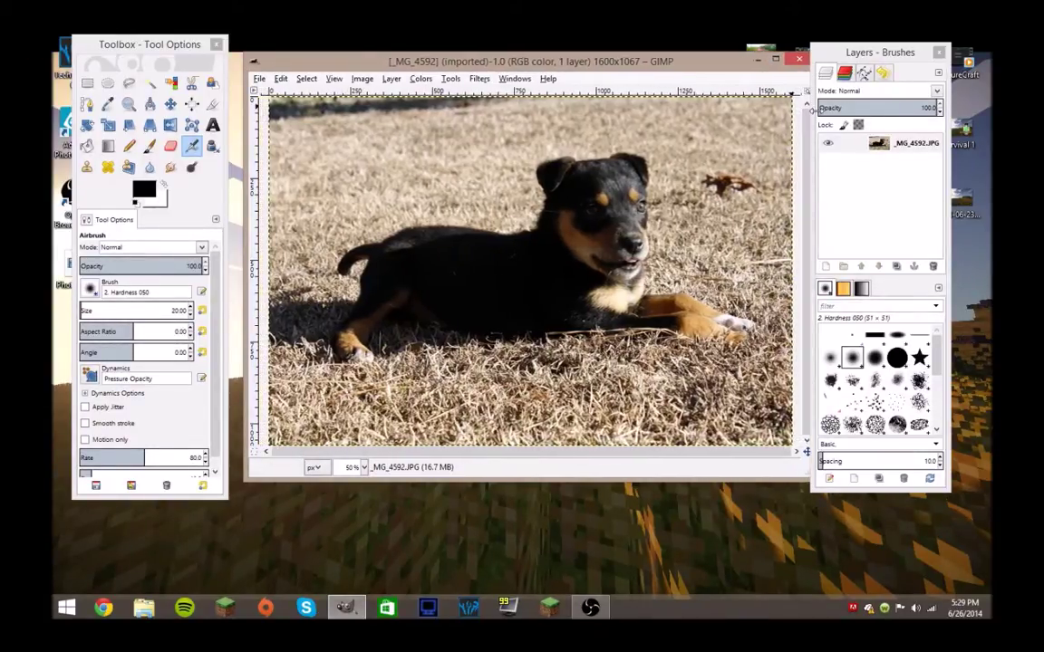
pyautogui.moveTo(895, 56); pyautogui.dragTo(928, 57)
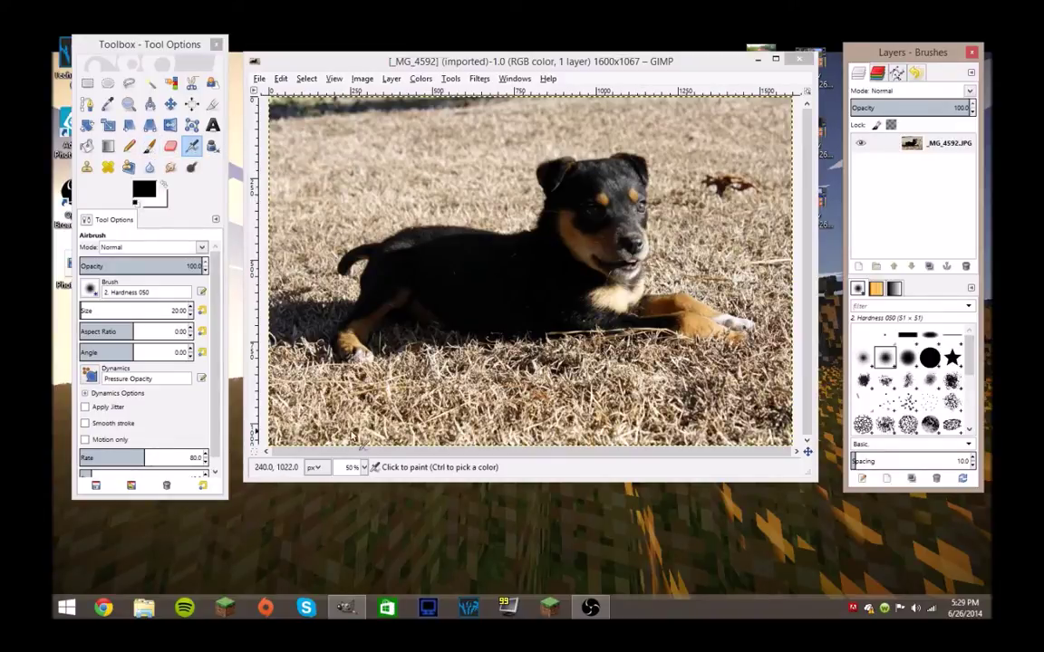
pyautogui.click(363, 468)
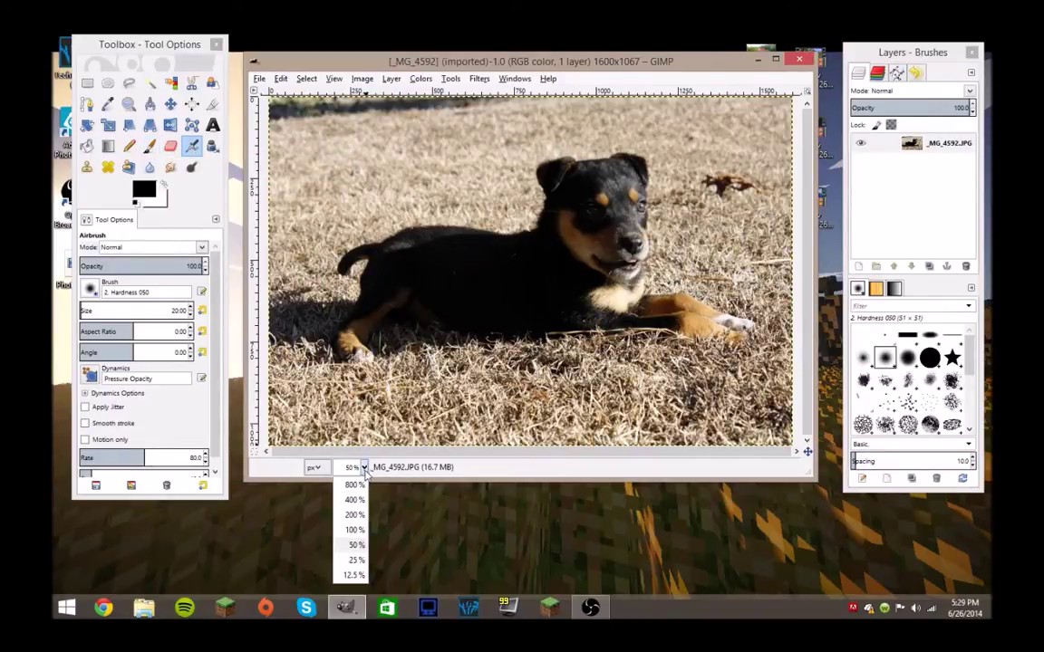
pyautogui.click(357, 530)
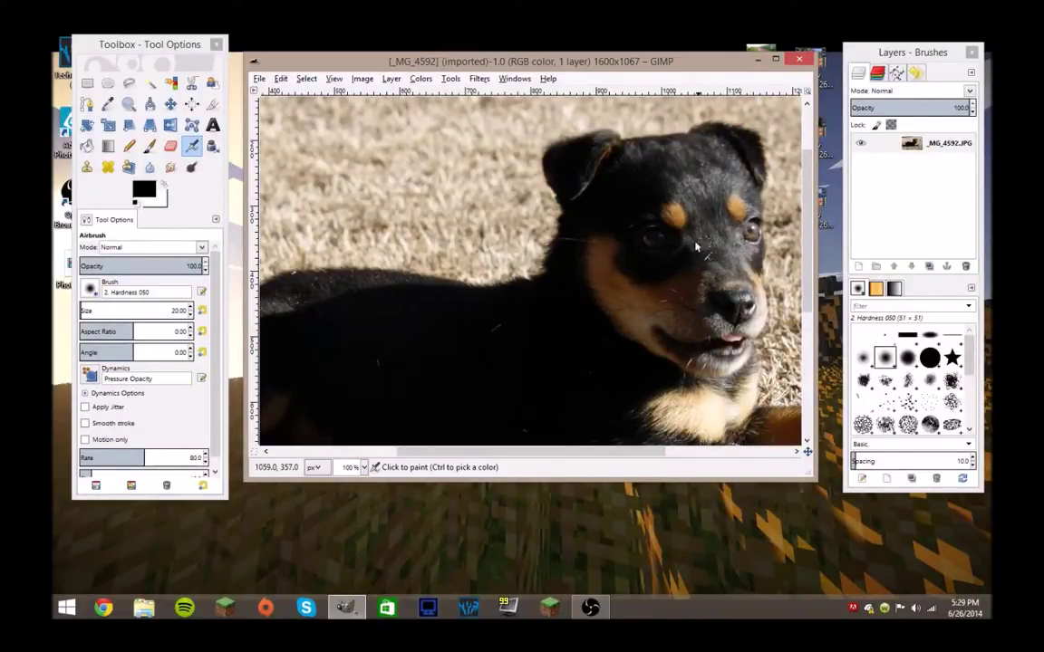
# Step: Make white the foreground colour and set the Airbrush to Soft light at about 12.8 opacity
pyautogui.click(164, 186)
pyautogui.click(201, 247)
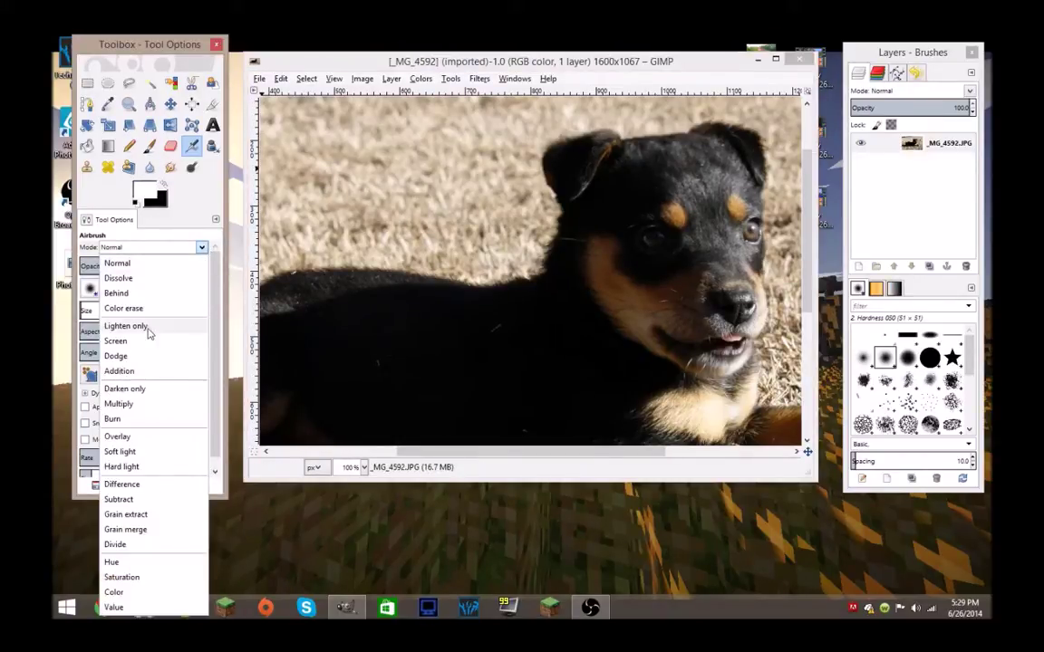
pyautogui.click(166, 453)
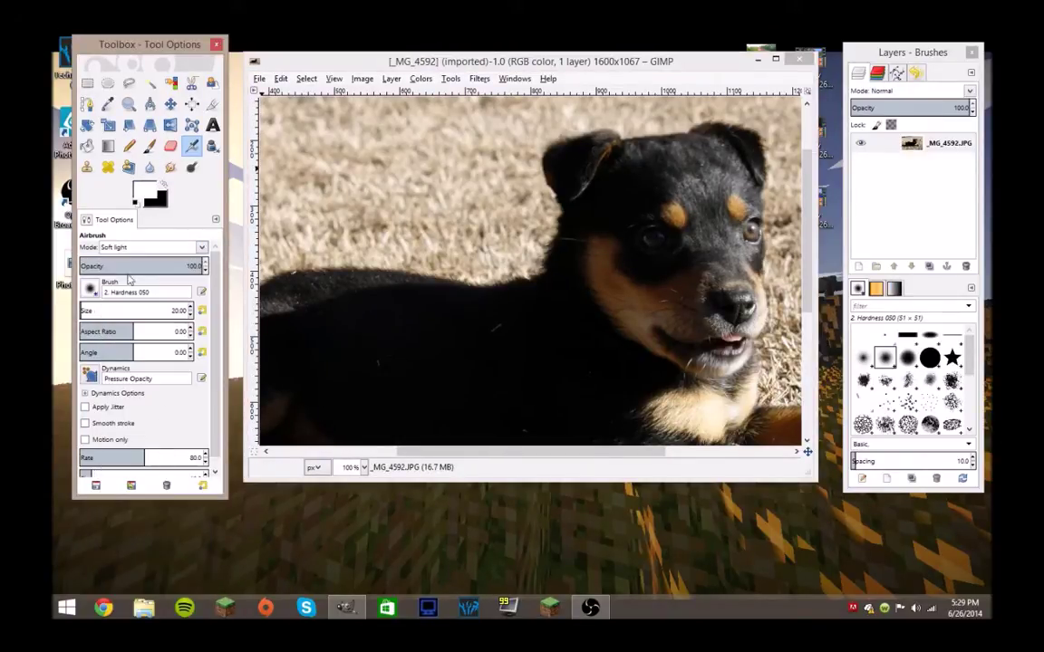
pyautogui.click(94, 265)
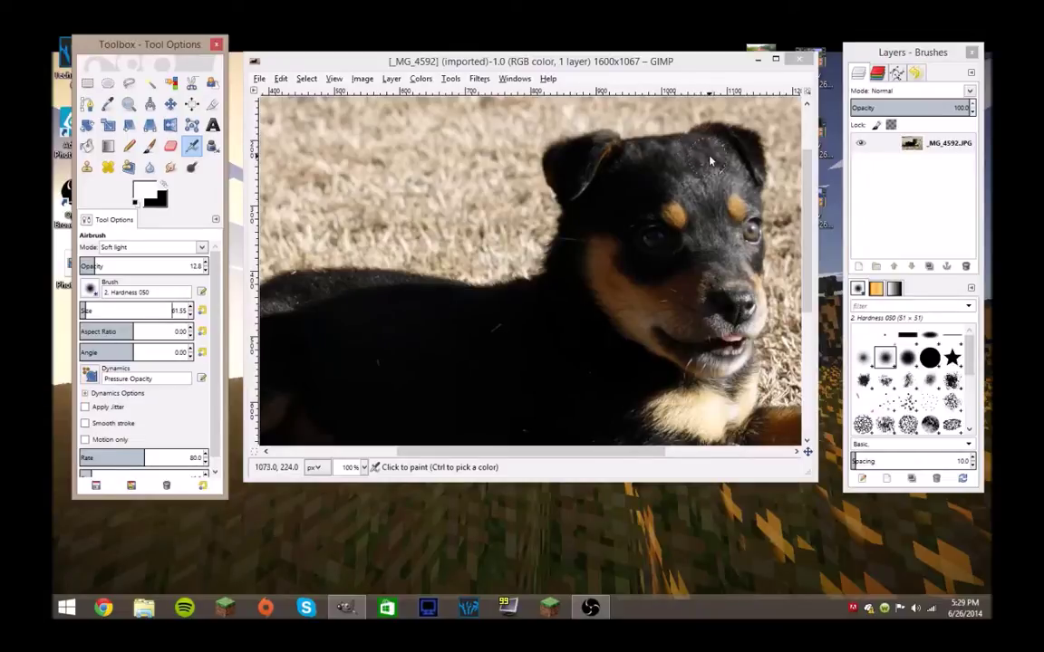
# Step: Airbrush soft-light strokes over the dog's head and body, raising opacity to 20.7, then 34.6
pyautogui.moveTo(723, 174); pyautogui.dragTo(644, 174)
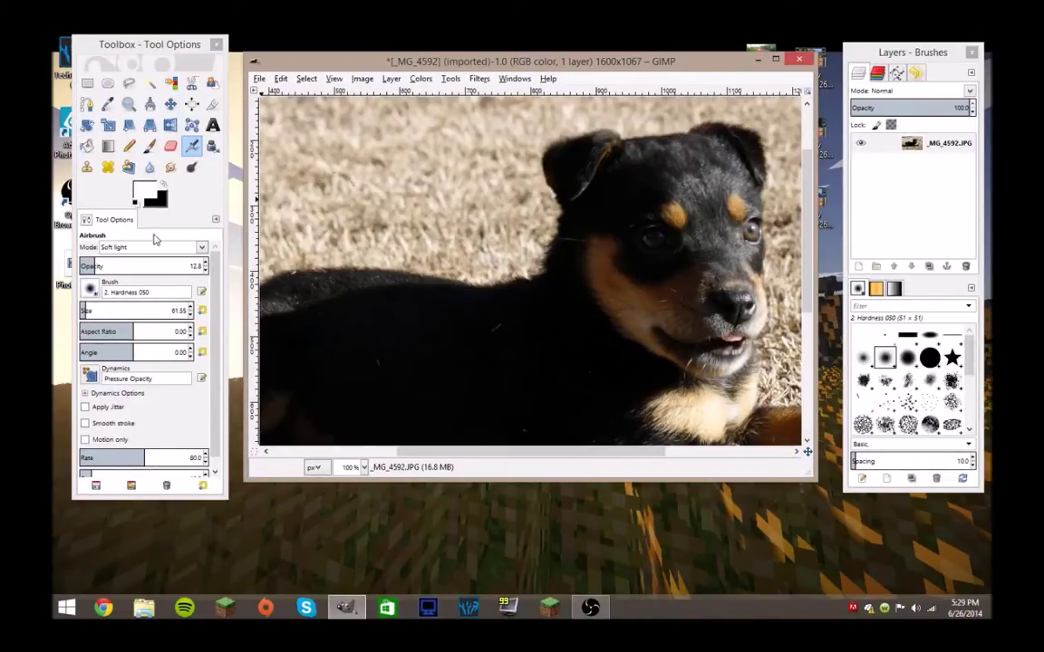
pyautogui.click(101, 265)
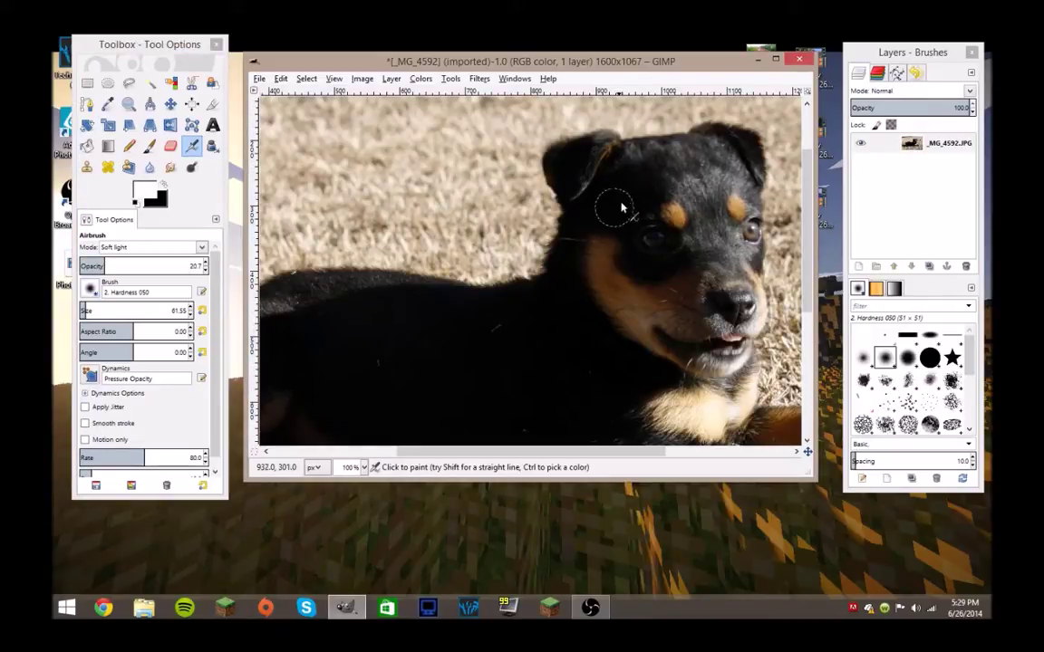
pyautogui.moveTo(631, 184)
pyautogui.mouseDown()
pyautogui.moveTo(577, 160)
pyautogui.moveTo(561, 164)
pyautogui.moveTo(589, 173)
pyautogui.moveTo(598, 255)
pyautogui.moveTo(584, 263)
pyautogui.moveTo(579, 357)
pyautogui.moveTo(613, 348)
pyautogui.moveTo(653, 381)
pyautogui.moveTo(603, 406)
pyautogui.moveTo(504, 392)
pyautogui.moveTo(436, 301)
pyautogui.moveTo(299, 318)
pyautogui.moveTo(347, 372)
pyautogui.moveTo(340, 358)
pyautogui.moveTo(282, 343)
pyautogui.moveTo(399, 347)
pyautogui.moveTo(516, 325)
pyautogui.moveTo(586, 331)
pyautogui.moveTo(540, 360)
pyautogui.moveTo(647, 382)
pyautogui.mouseUp()
pyautogui.scroll(-3, 647, 382)
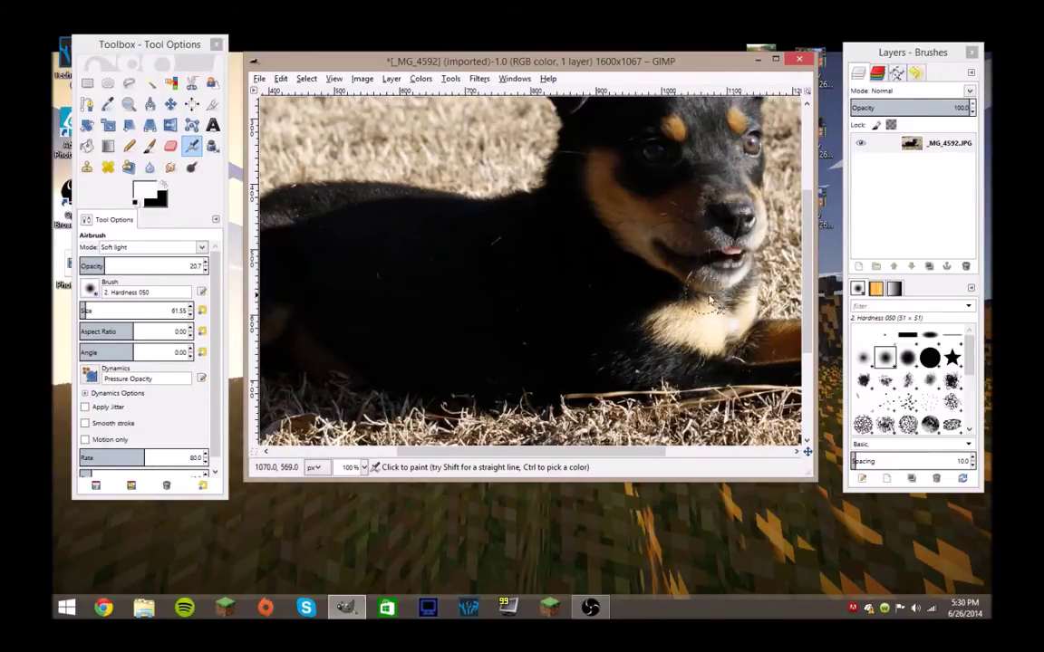
pyautogui.scroll(-5, 711, 301)
pyautogui.scroll(3, 711, 302)
pyautogui.hscroll(-8, 589, 235)
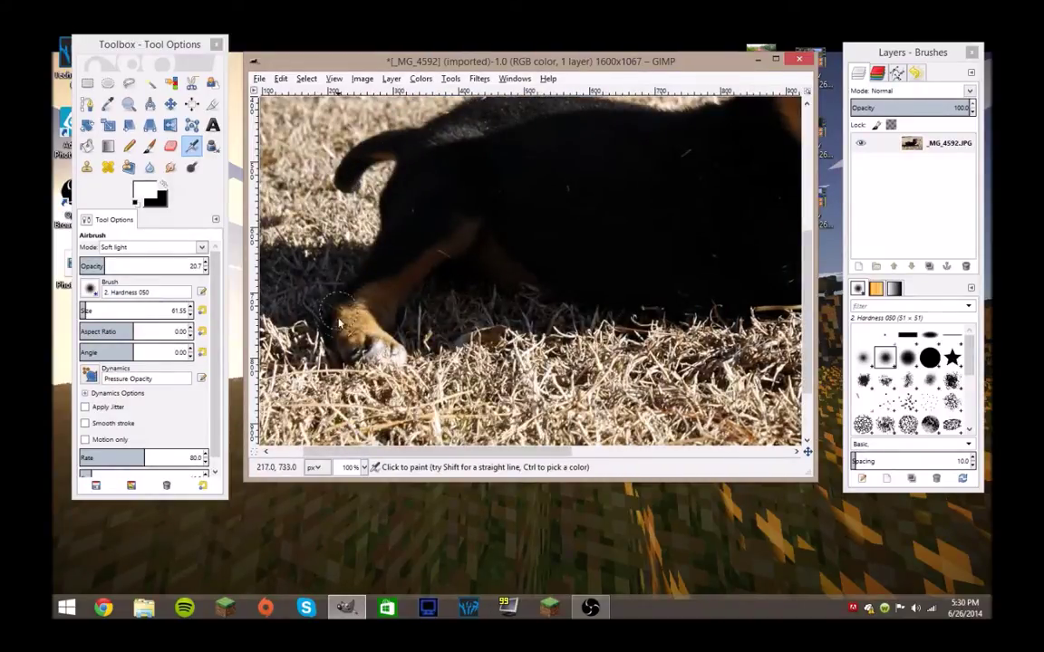
pyautogui.scroll(2, 543, 290)
pyautogui.click(163, 266)
pyautogui.click(677, 250)
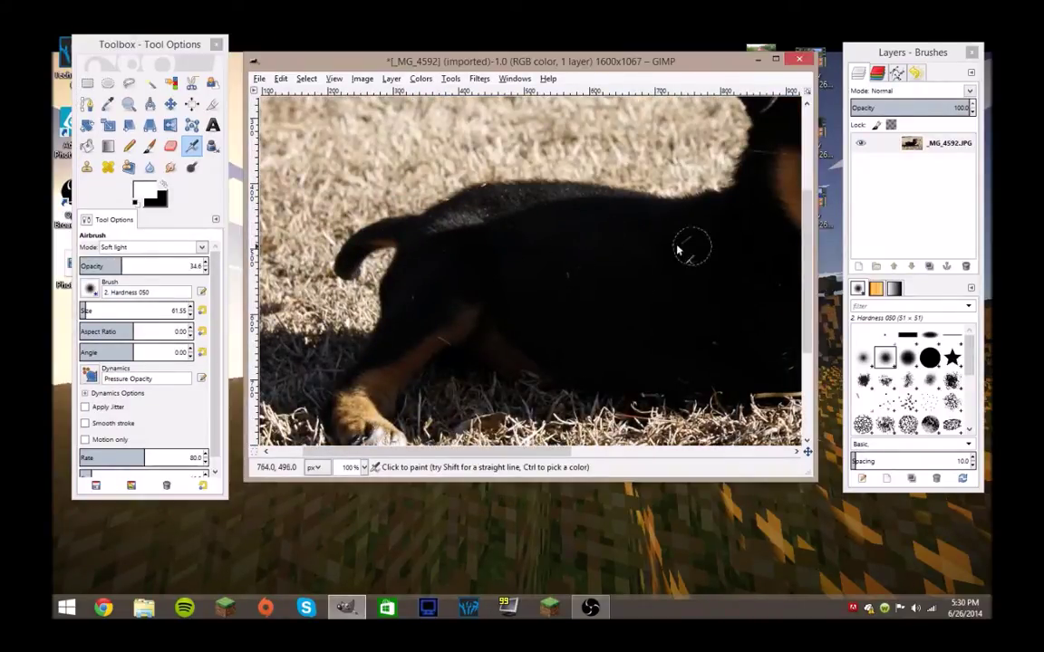
pyautogui.hscroll(5, 453, 404)
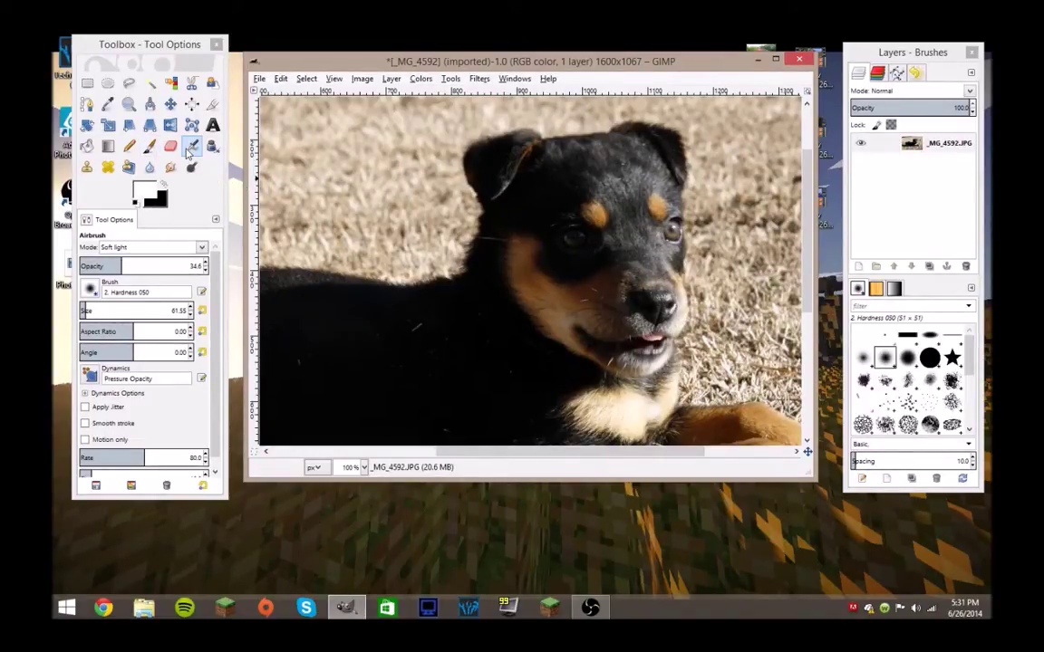
# Step: Switch to the Paintbrush in Normal mode at 100 opacity and scroll around the dog
pyautogui.click(149, 146)
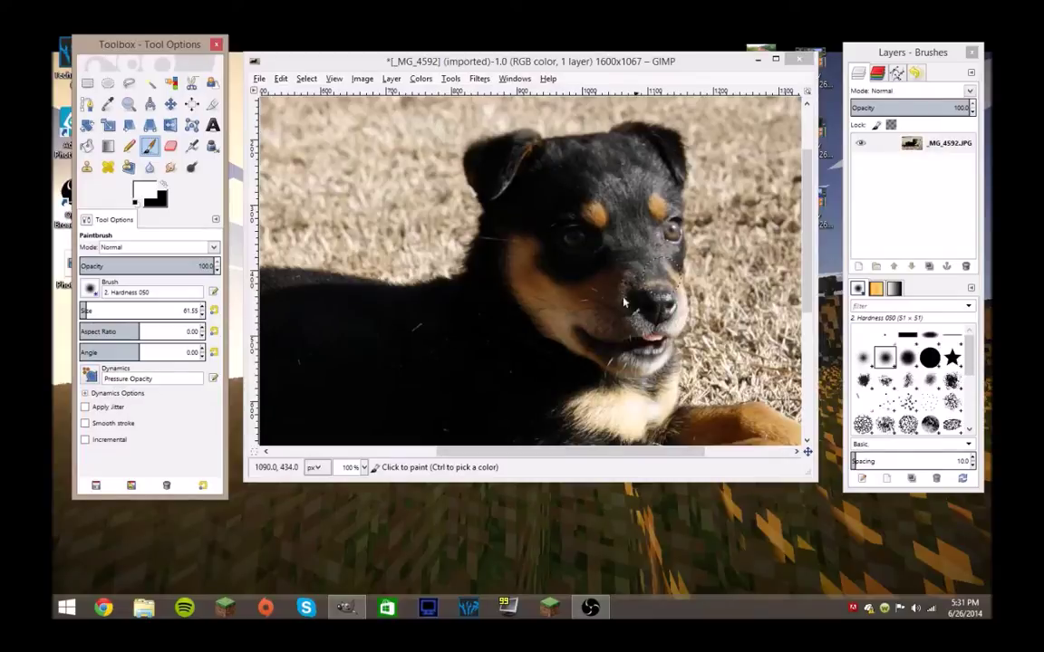
pyautogui.scroll(-2, 495, 261)
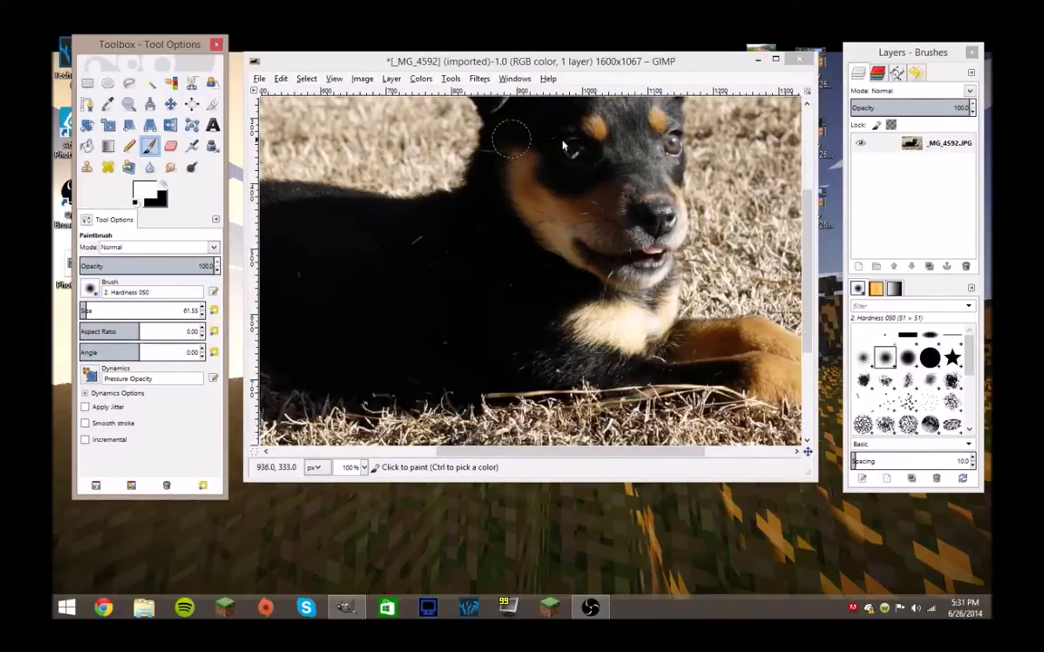
pyautogui.scroll(2, 625, 363)
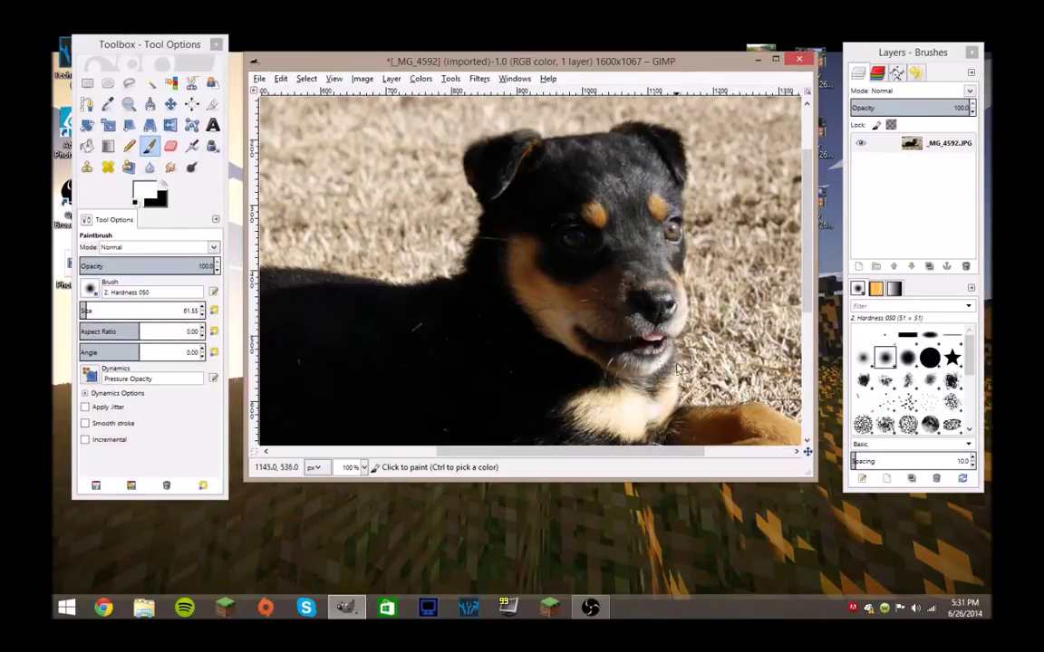
pyautogui.scroll(2, 658, 313)
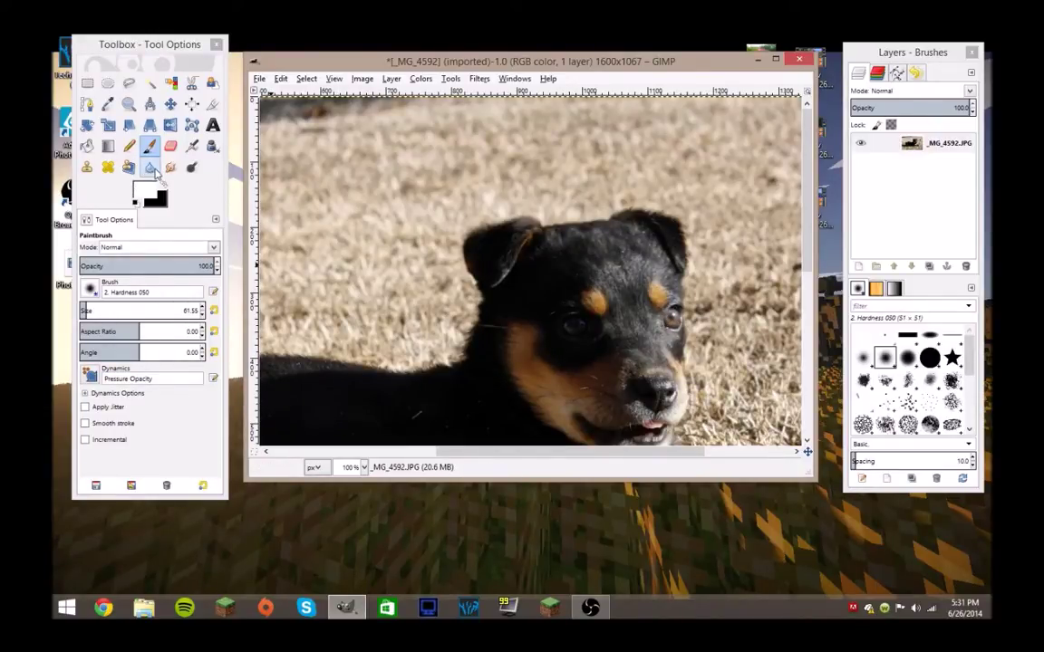
pyautogui.scroll(-5, 610, 217)
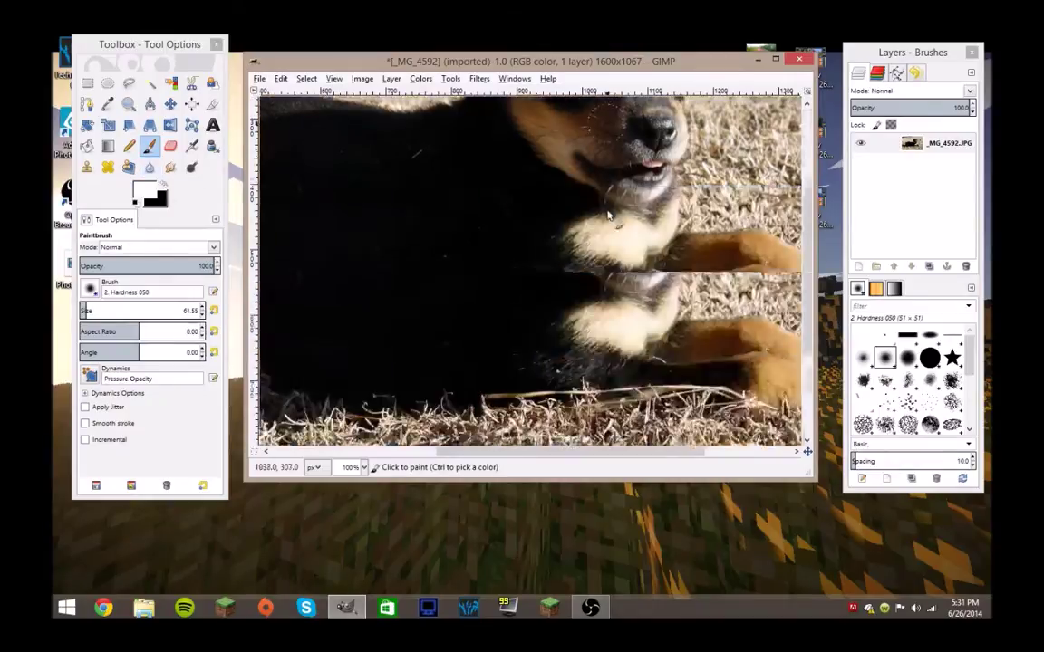
pyautogui.scroll(5, 609, 217)
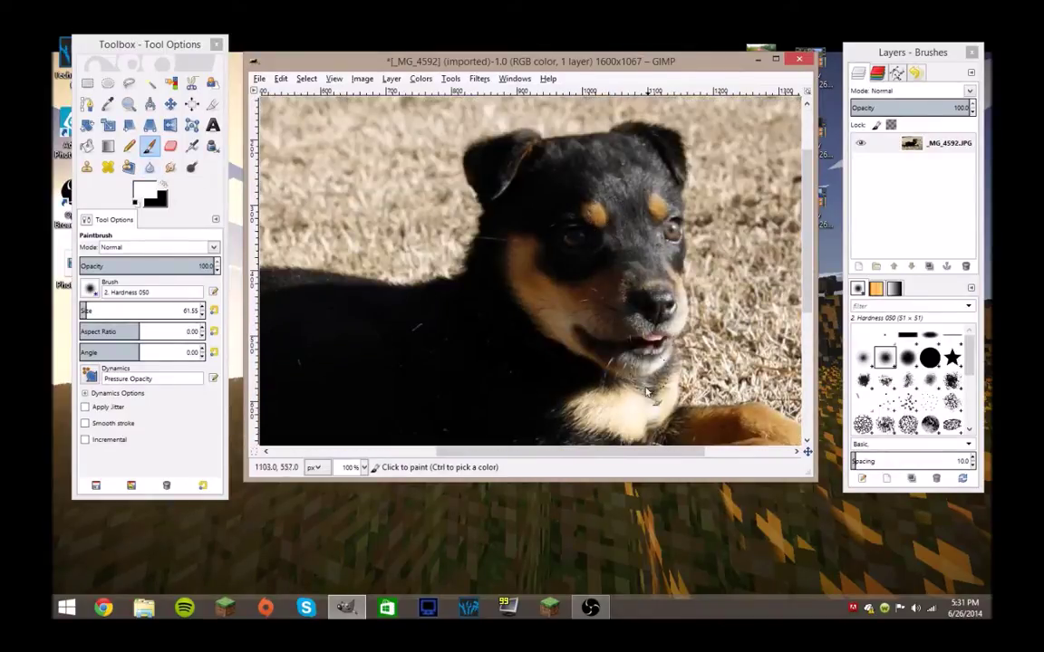
pyautogui.moveTo(609, 453); pyautogui.dragTo(654, 454)
# Step: Make black the foreground colour and set the Paintbrush to Overlay mode at 16 opacity
pyautogui.click(163, 184)
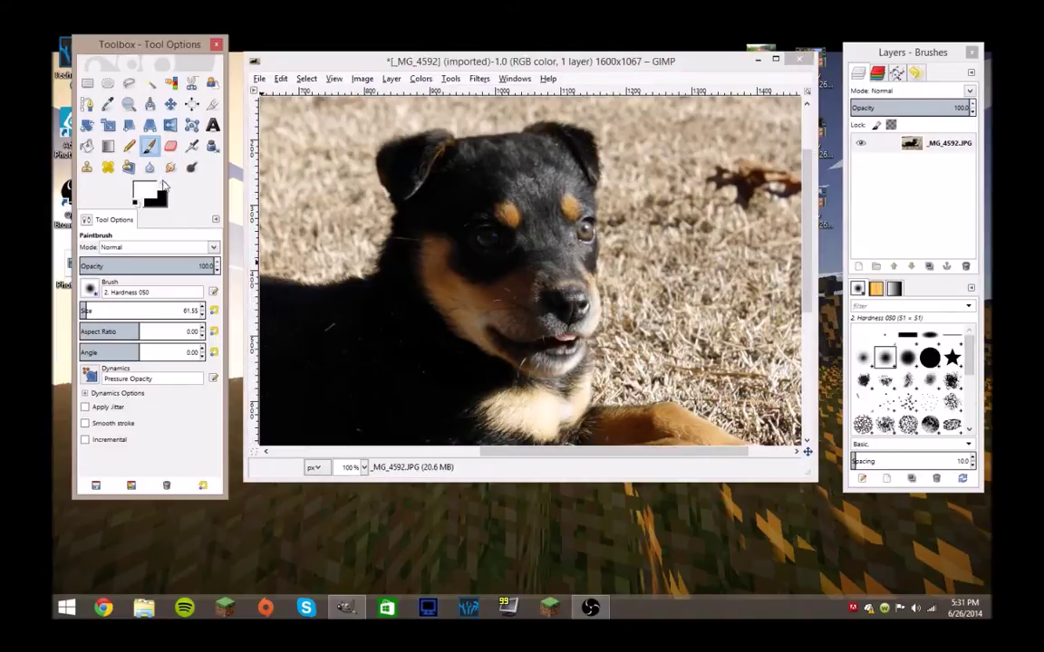
pyautogui.click(163, 184)
pyautogui.click(164, 248)
pyautogui.click(150, 438)
pyautogui.click(101, 265)
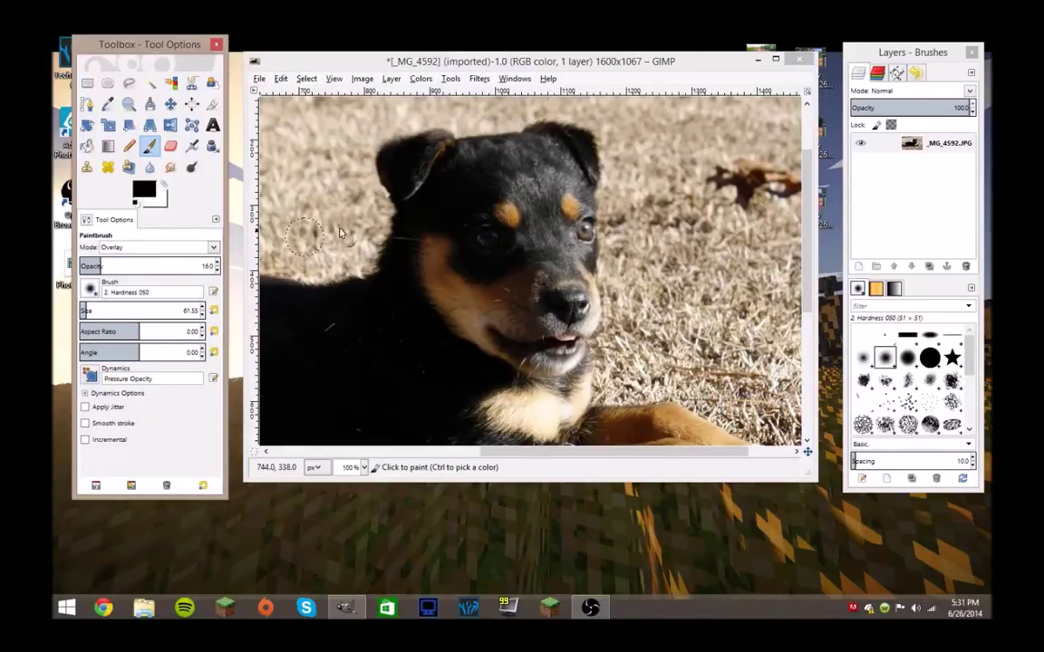
# Step: Darken the dog's forehead with overlay strokes at about 30 opacity, undoing the muzzle-and-chest stroke
pyautogui.moveTo(535, 181); pyautogui.dragTo(541, 195)
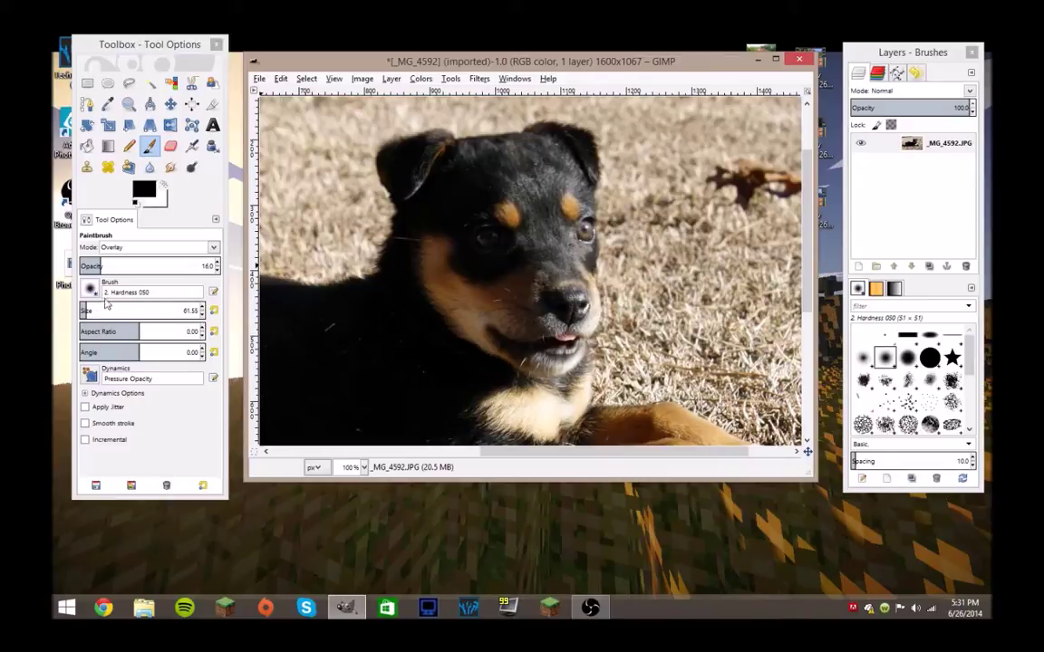
pyautogui.click(119, 263)
pyautogui.moveTo(541, 156)
pyautogui.mouseDown()
pyautogui.moveTo(561, 183)
pyautogui.moveTo(520, 156)
pyautogui.moveTo(483, 160)
pyautogui.moveTo(546, 170)
pyautogui.moveTo(522, 213)
pyautogui.moveTo(569, 221)
pyautogui.moveTo(540, 253)
pyautogui.moveTo(563, 258)
pyautogui.moveTo(583, 299)
pyautogui.moveTo(587, 320)
pyautogui.moveTo(573, 349)
pyautogui.mouseUp()
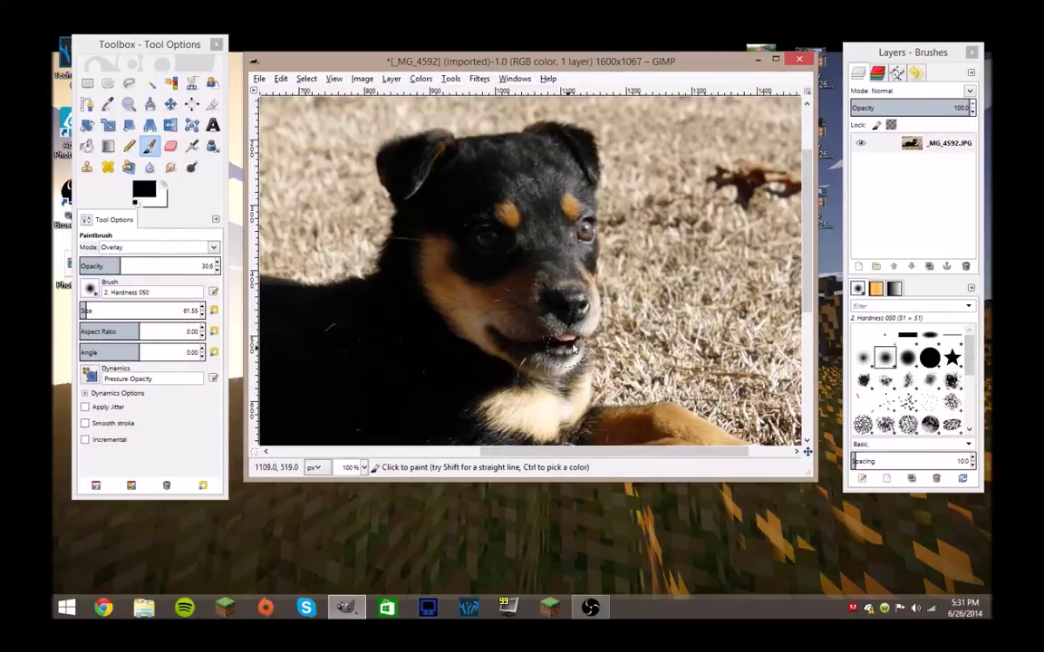
pyautogui.moveTo(573, 306)
pyautogui.mouseDown()
pyautogui.moveTo(539, 421)
pyautogui.moveTo(564, 391)
pyautogui.moveTo(572, 412)
pyautogui.moveTo(443, 419)
pyautogui.mouseUp()
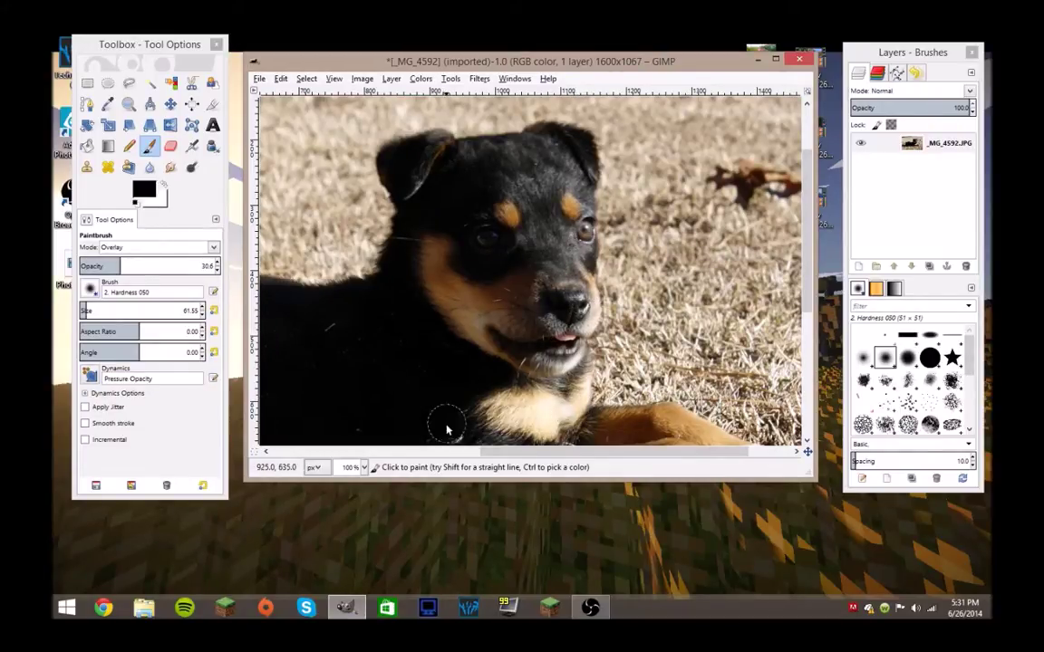
pyautogui.hotkey('ctrl', 'z')
pyautogui.moveTo(542, 454); pyautogui.dragTo(582, 454)
# Step: Darken the dog's front leg, chest, hind paw and the top of its back
pyautogui.scroll(-3, 390, 326)
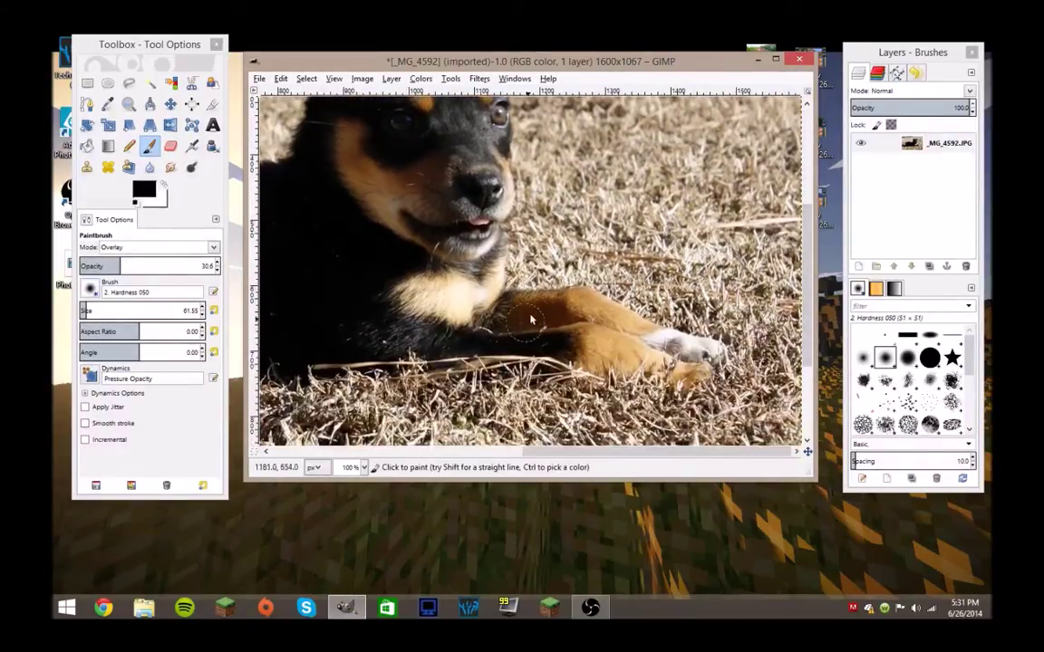
pyautogui.moveTo(383, 335)
pyautogui.mouseDown()
pyautogui.moveTo(562, 319)
pyautogui.moveTo(612, 334)
pyautogui.moveTo(581, 308)
pyautogui.moveTo(419, 277)
pyautogui.mouseUp()
pyautogui.moveTo(652, 451); pyautogui.dragTo(372, 451)
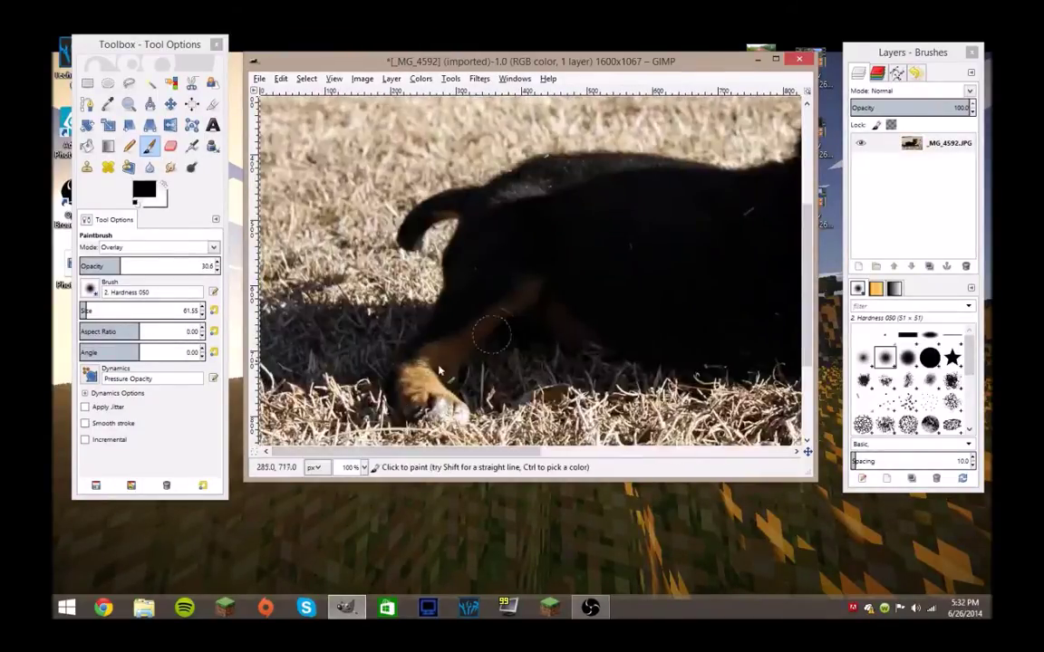
pyautogui.moveTo(426, 397)
pyautogui.mouseDown()
pyautogui.moveTo(465, 419)
pyautogui.moveTo(431, 389)
pyautogui.mouseUp()
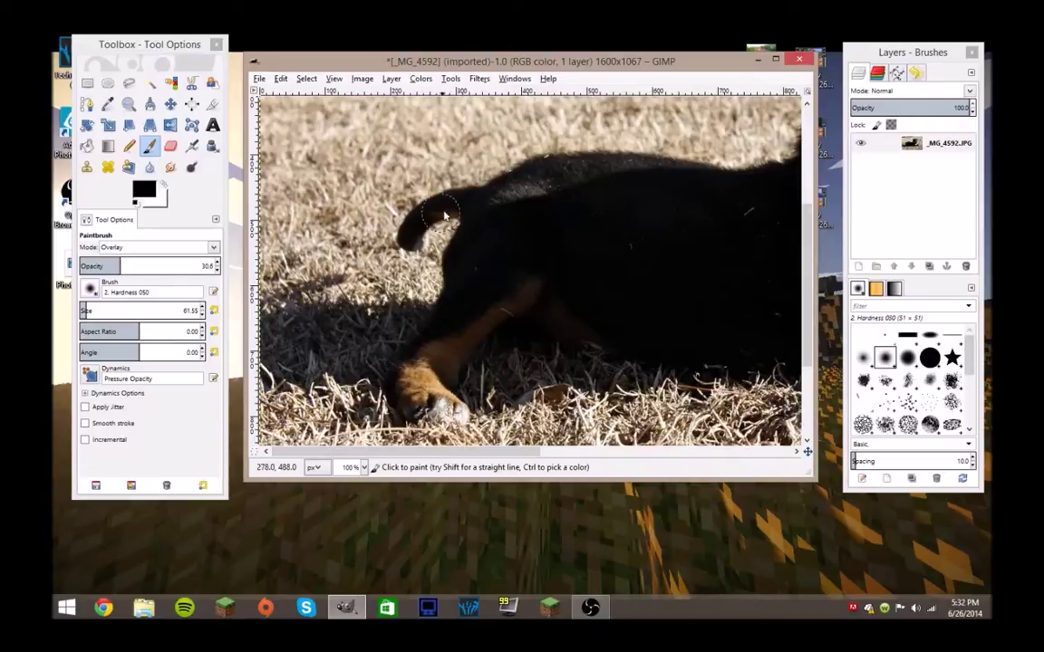
pyautogui.moveTo(409, 192)
pyautogui.mouseDown()
pyautogui.moveTo(601, 174)
pyautogui.moveTo(719, 182)
pyautogui.mouseUp()
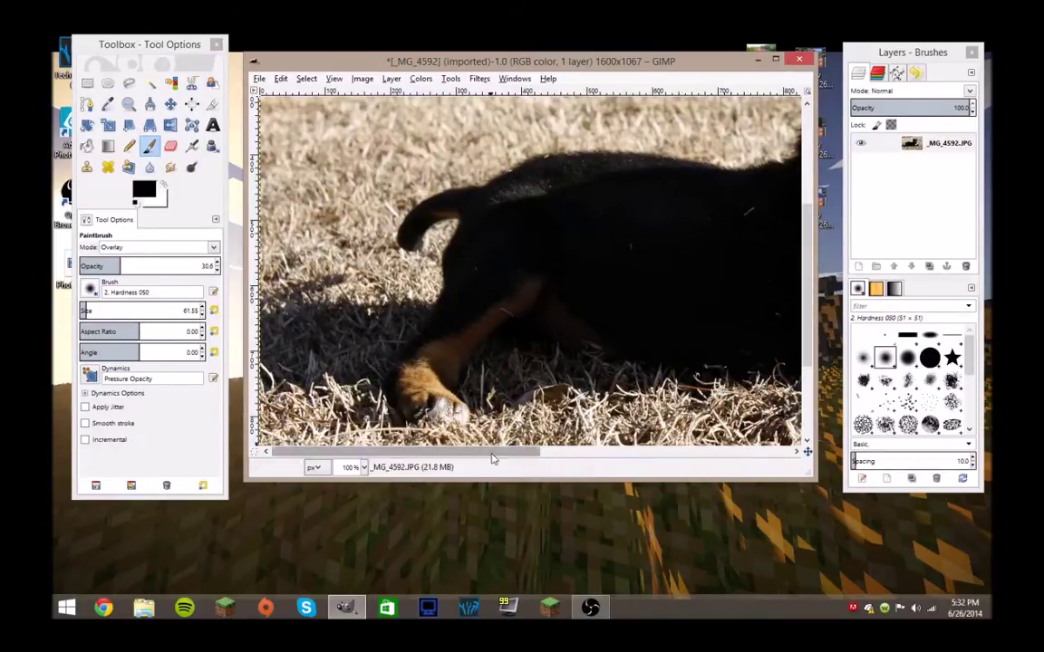
pyautogui.moveTo(494, 450); pyautogui.dragTo(575, 452)
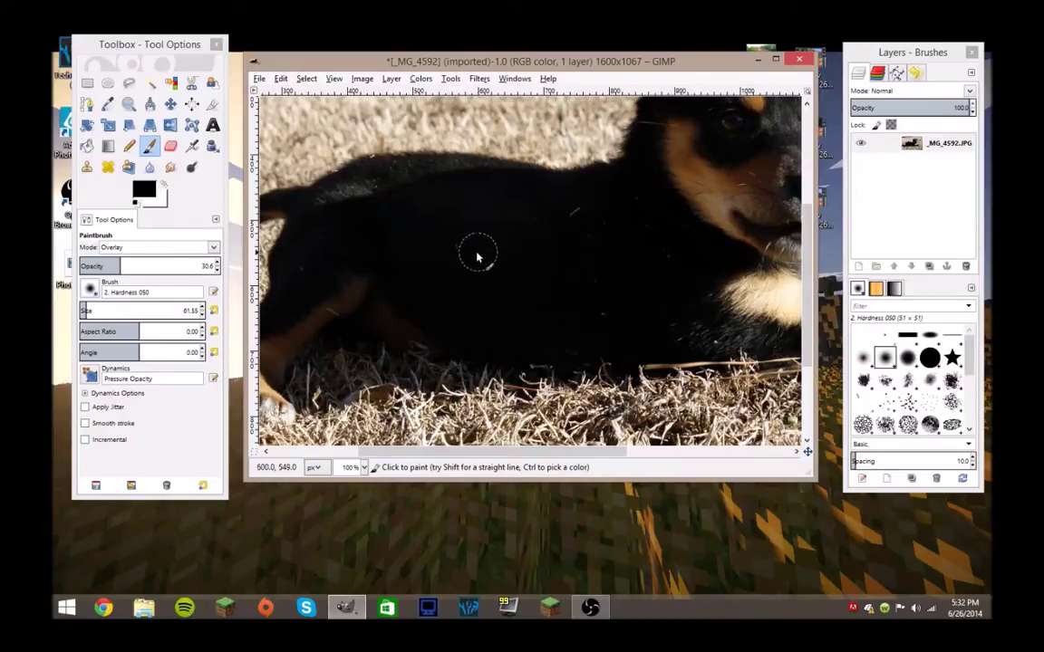
# Step: Lower the brush opacity to 9.2 and set its mode to Darken only, after trying Dissolve
pyautogui.click(82, 266)
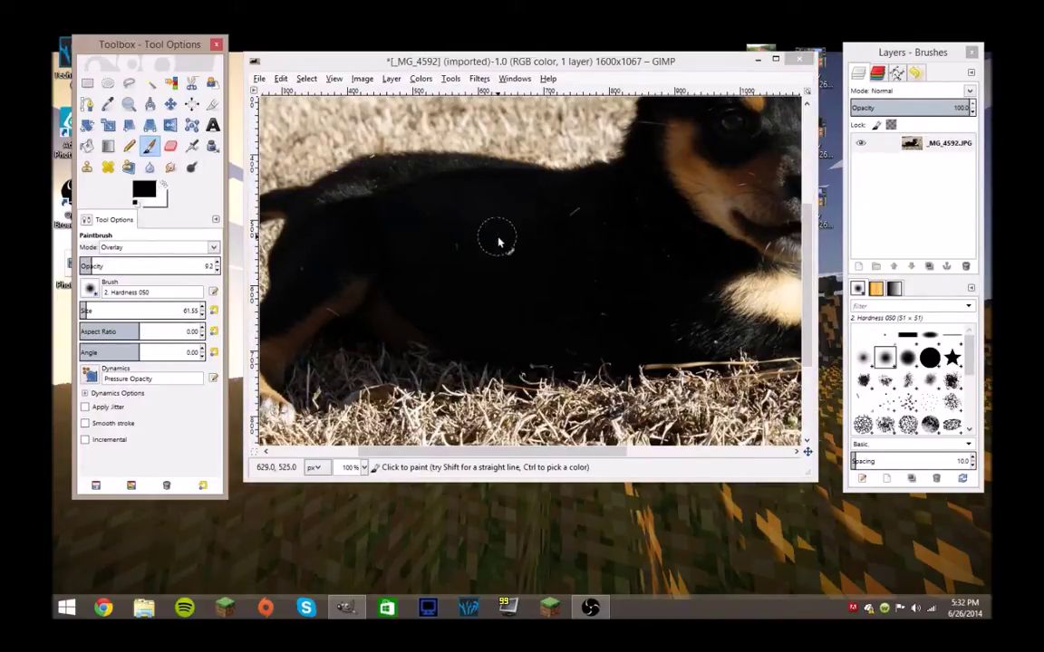
pyautogui.click(218, 248)
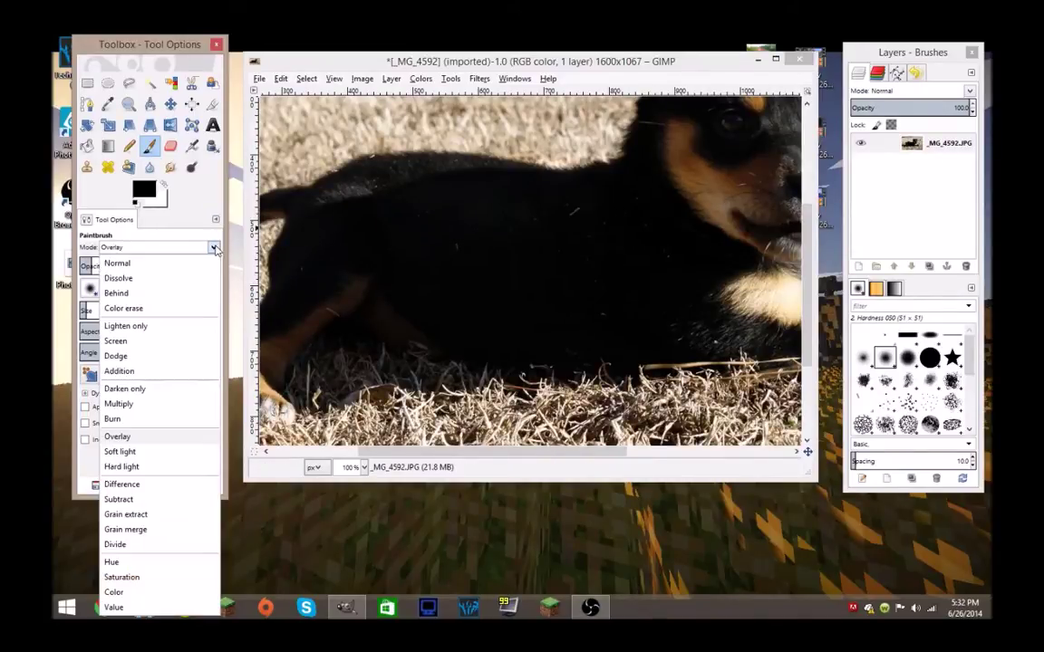
pyautogui.click(186, 283)
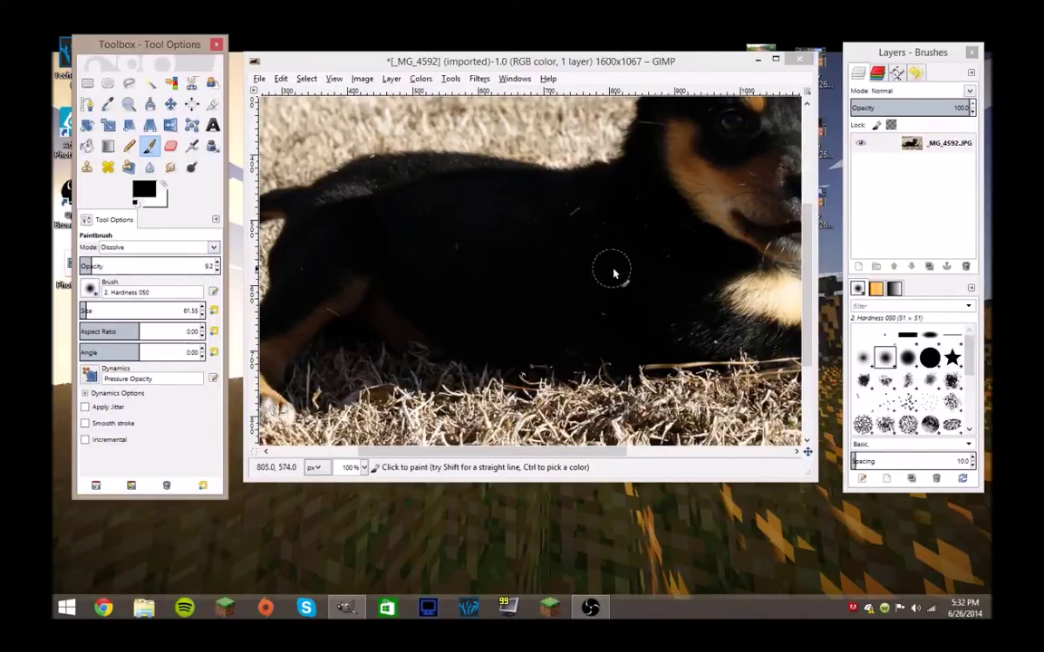
pyautogui.click(620, 305)
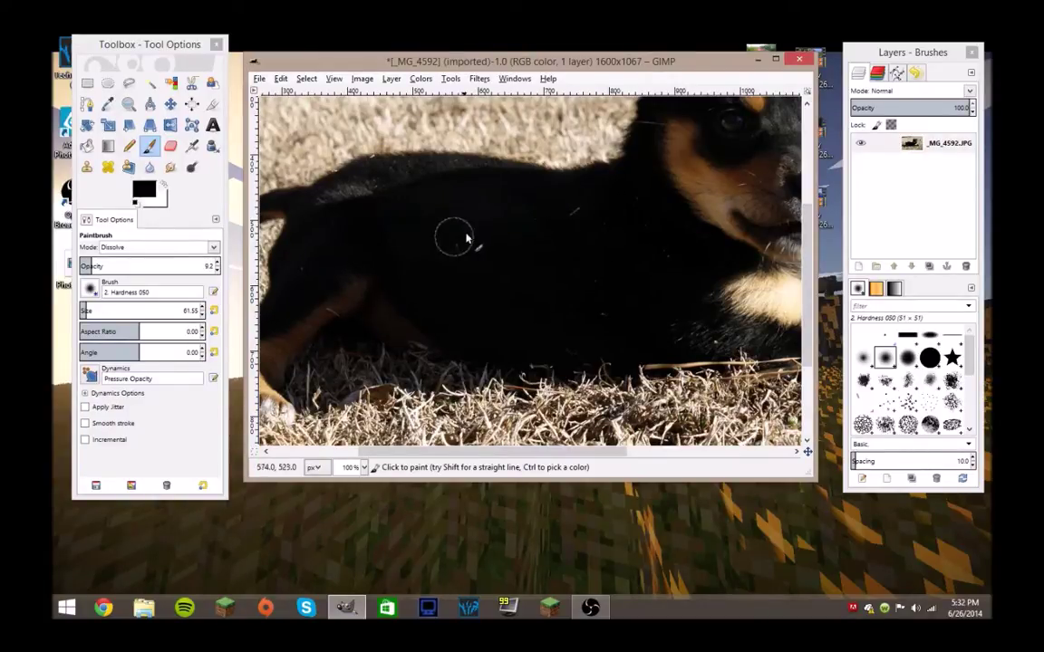
pyautogui.click(212, 246)
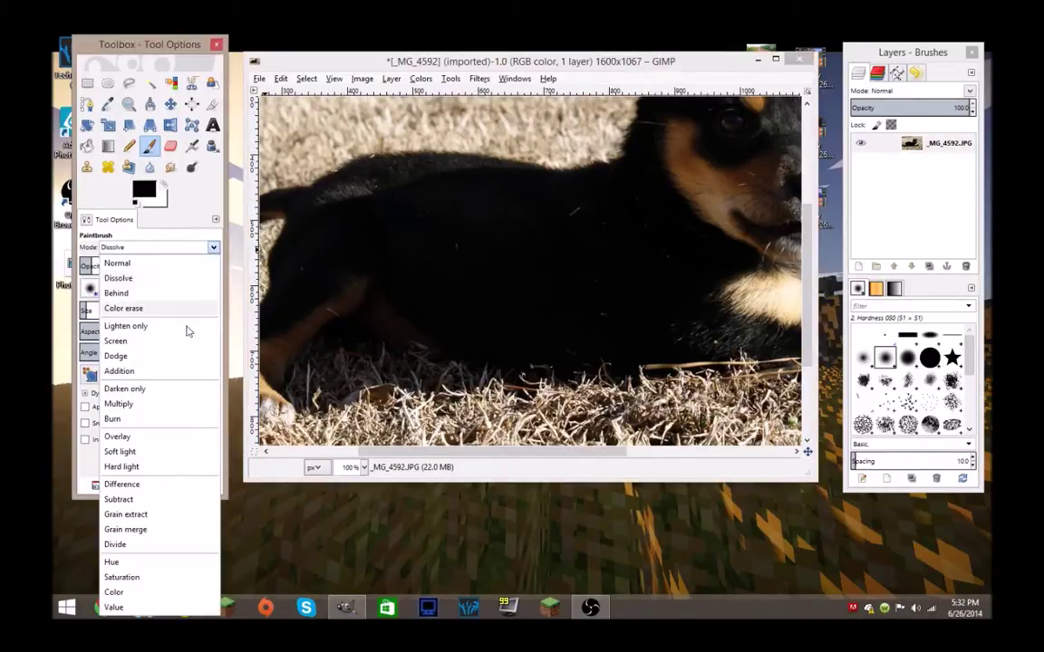
pyautogui.click(125, 389)
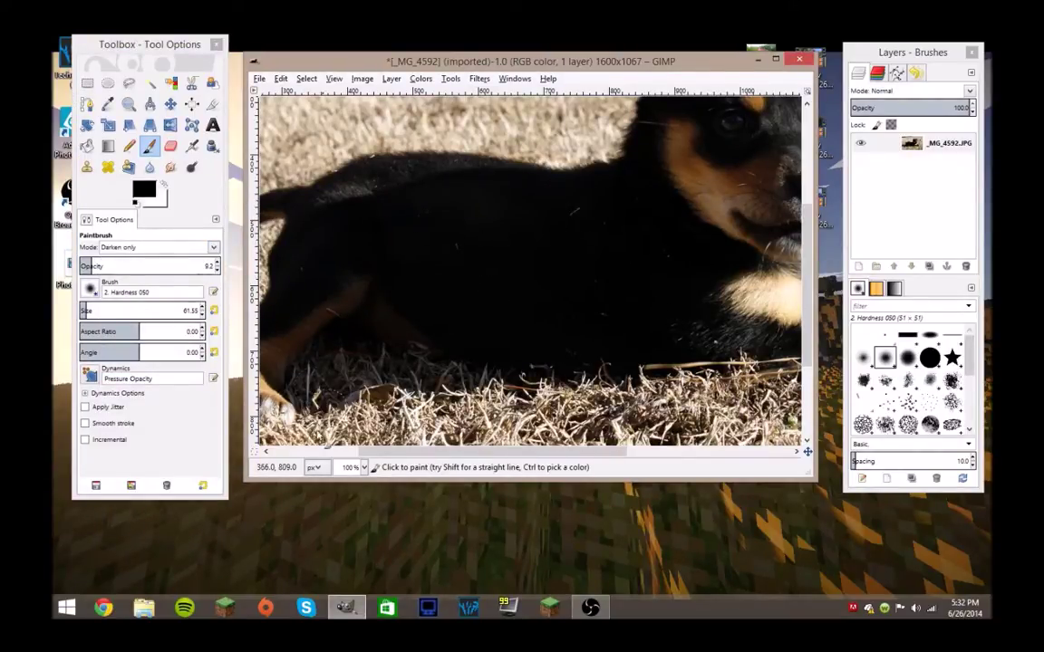
# Step: Magnify the photo to 200%
pyautogui.click(360, 467)
pyautogui.click(361, 515)
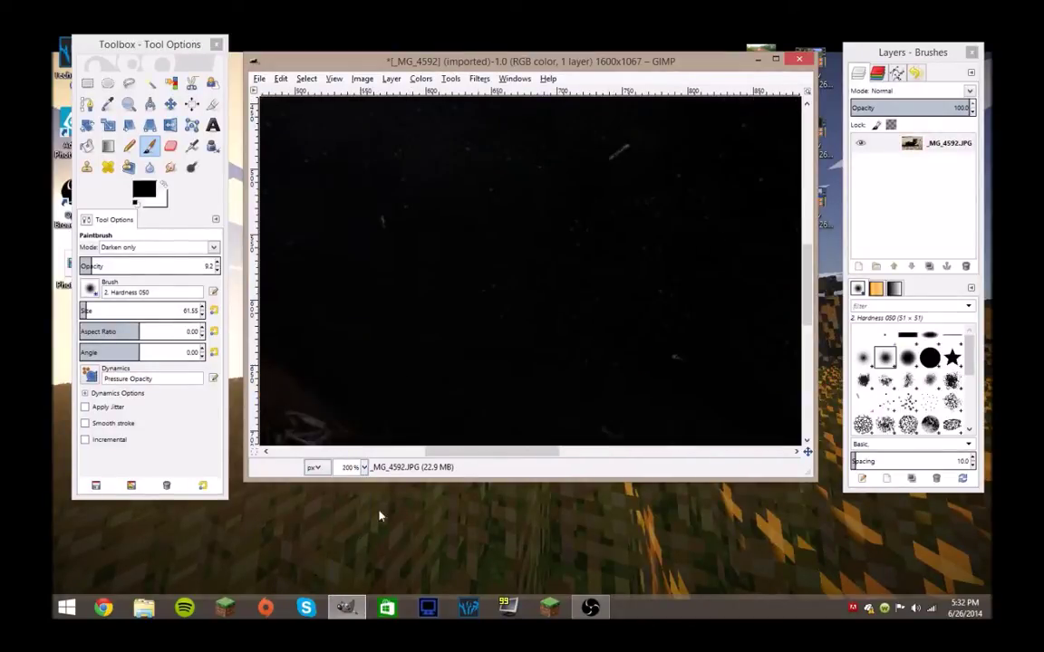
pyautogui.scroll(2, 494, 381)
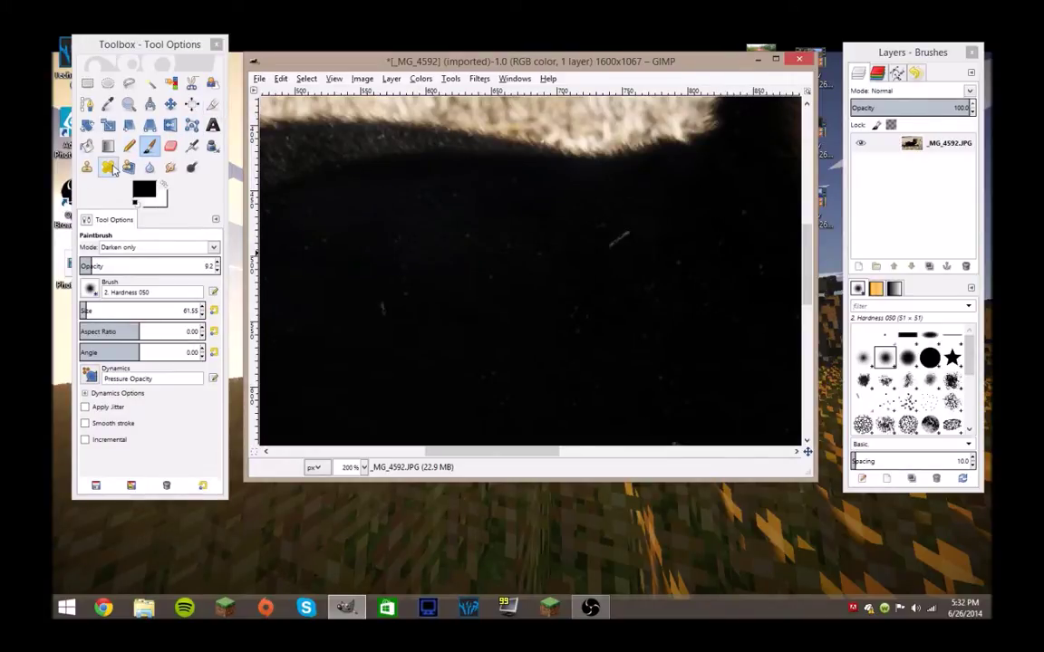
# Step: Switch to the Heal tool, set a source on the dark fur, and return to 100% view
pyautogui.click(110, 166)
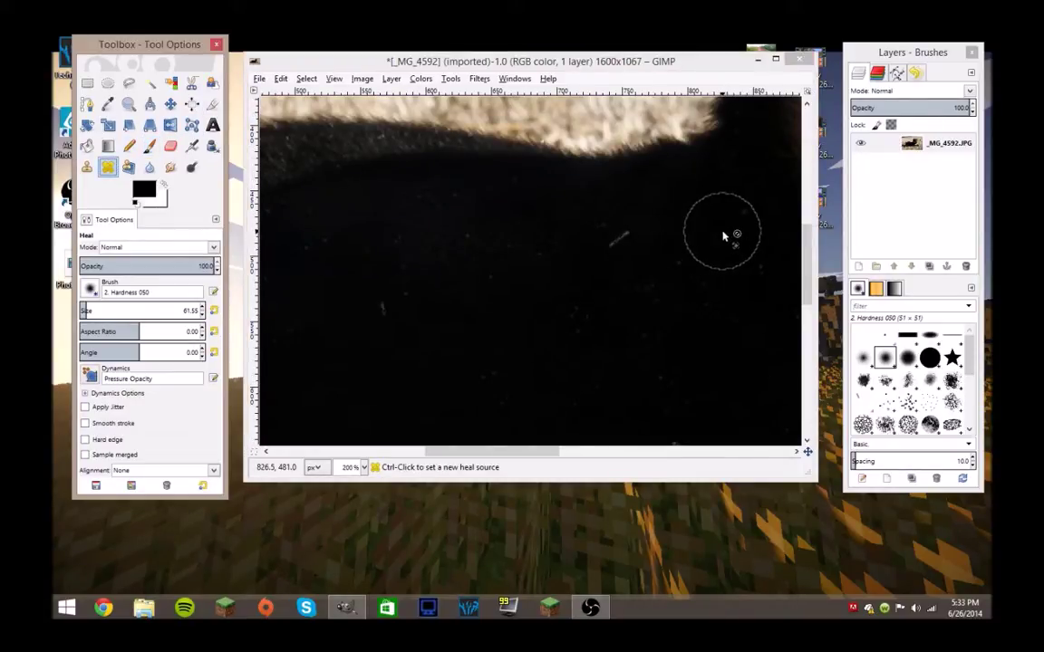
pyautogui.keyDown('ctrl'); pyautogui.click(671, 229); pyautogui.keyUp('ctrl')
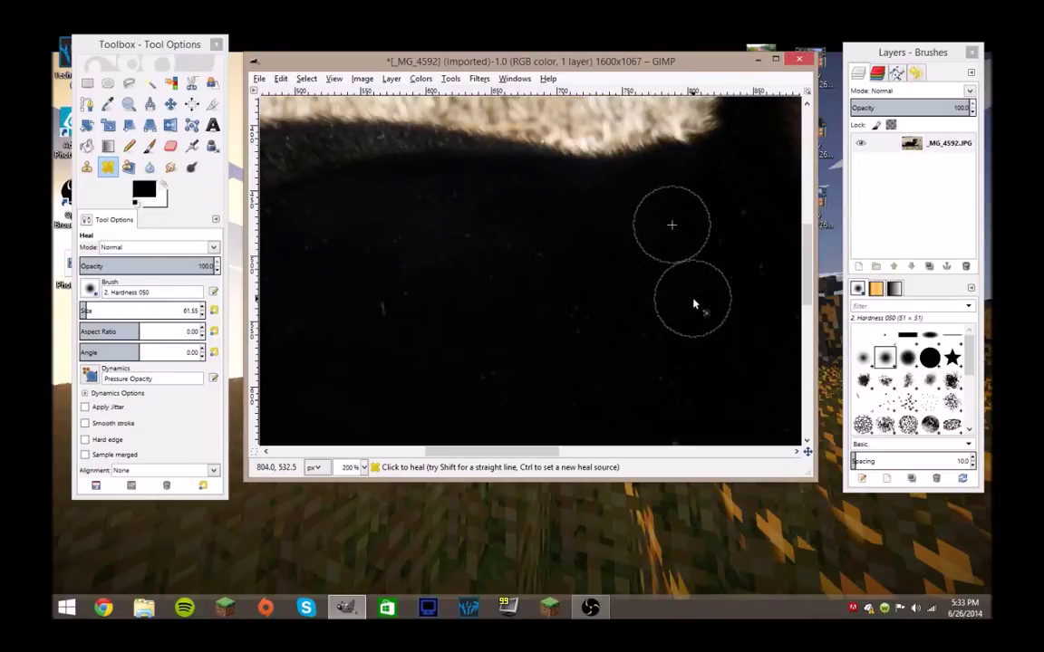
pyautogui.scroll(-3, 720, 363)
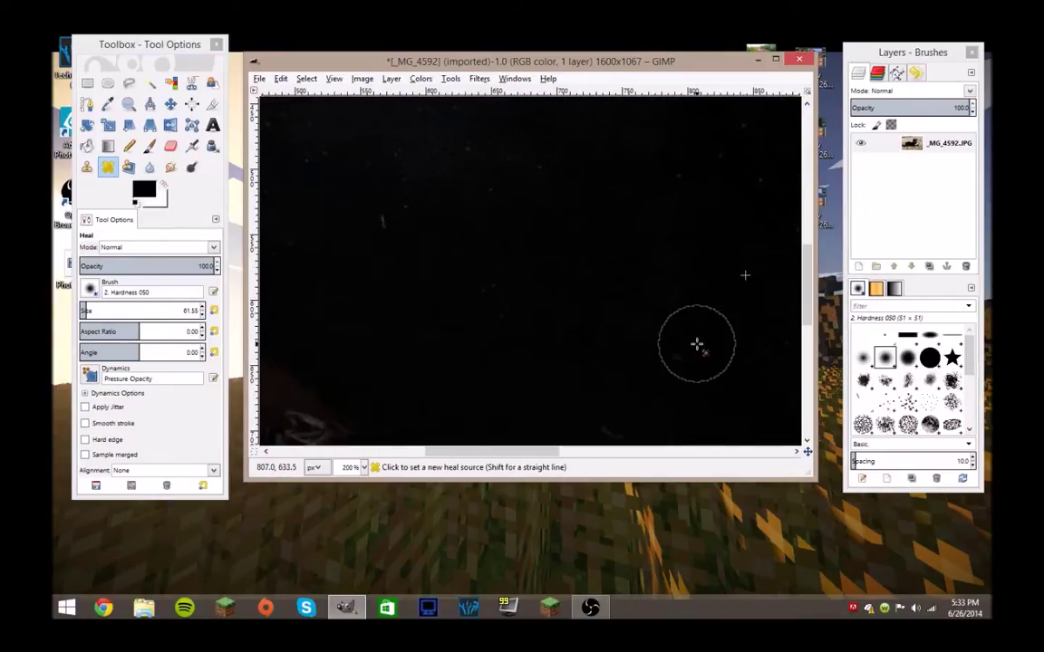
pyautogui.click(362, 467)
pyautogui.click(349, 552)
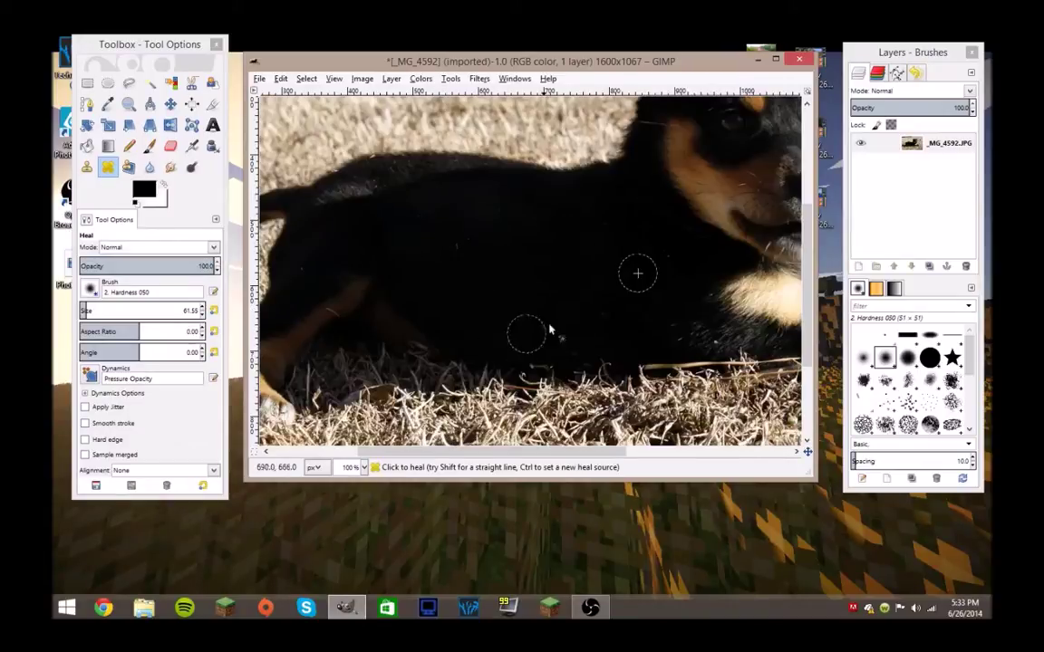
# Step: Heal several patches of the dog's dark fur, undoing one stroke that left a light fleck
pyautogui.keyDown('ctrl'); pyautogui.click(639, 310); pyautogui.keyUp('ctrl')
pyautogui.keyDown('ctrl'); pyautogui.click(662, 259); pyautogui.keyUp('ctrl')
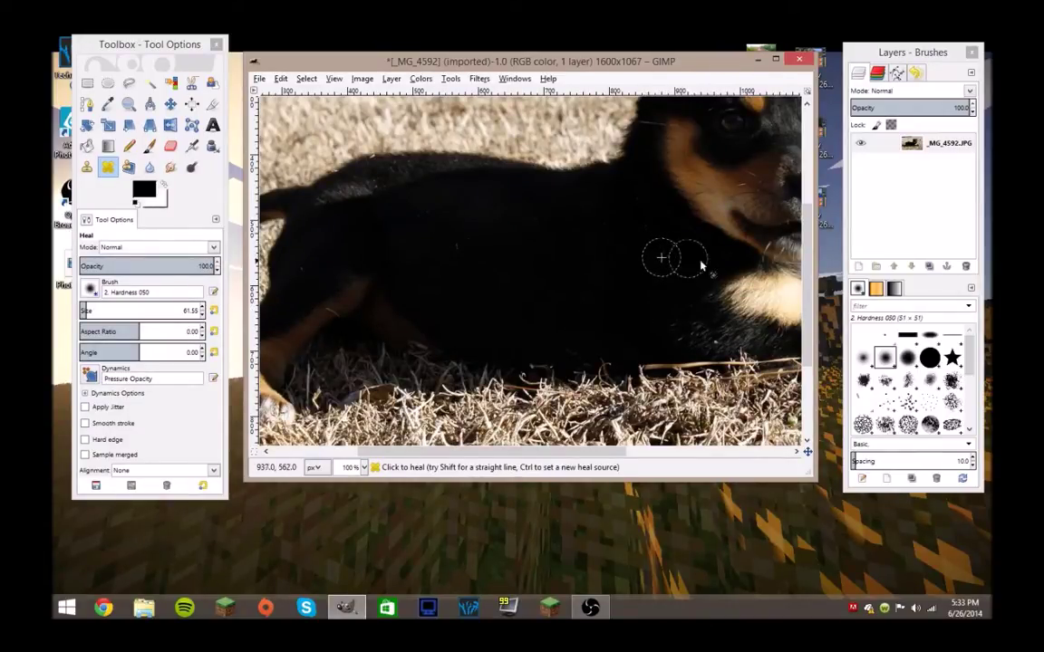
pyautogui.keyDown('ctrl'); pyautogui.click(671, 215); pyautogui.keyUp('ctrl')
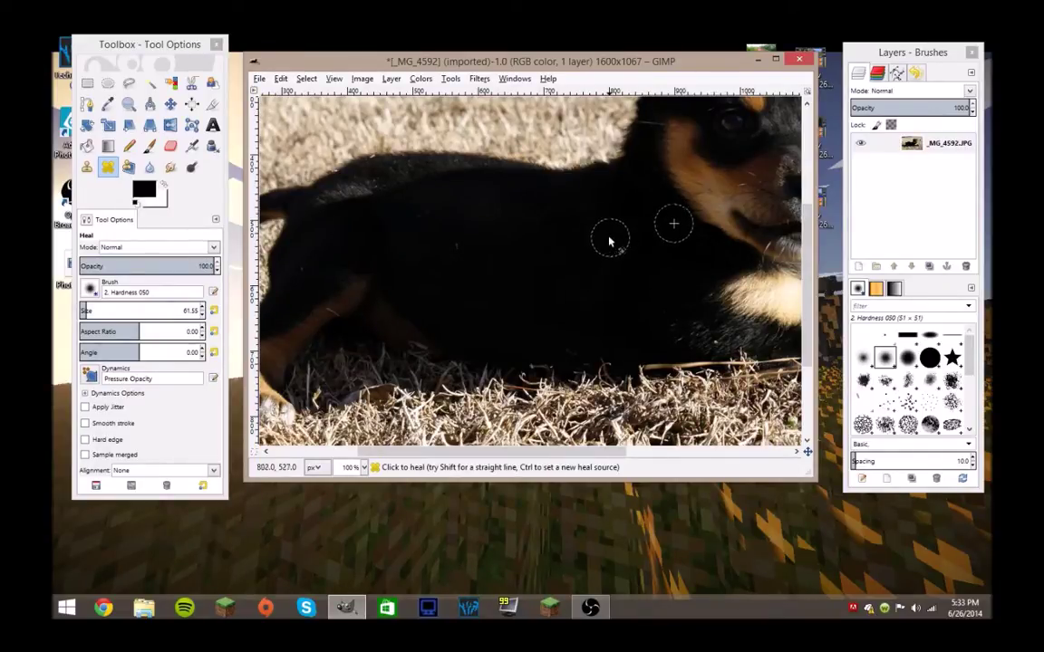
pyautogui.click(566, 196)
pyautogui.hotkey('ctrl', 'z')
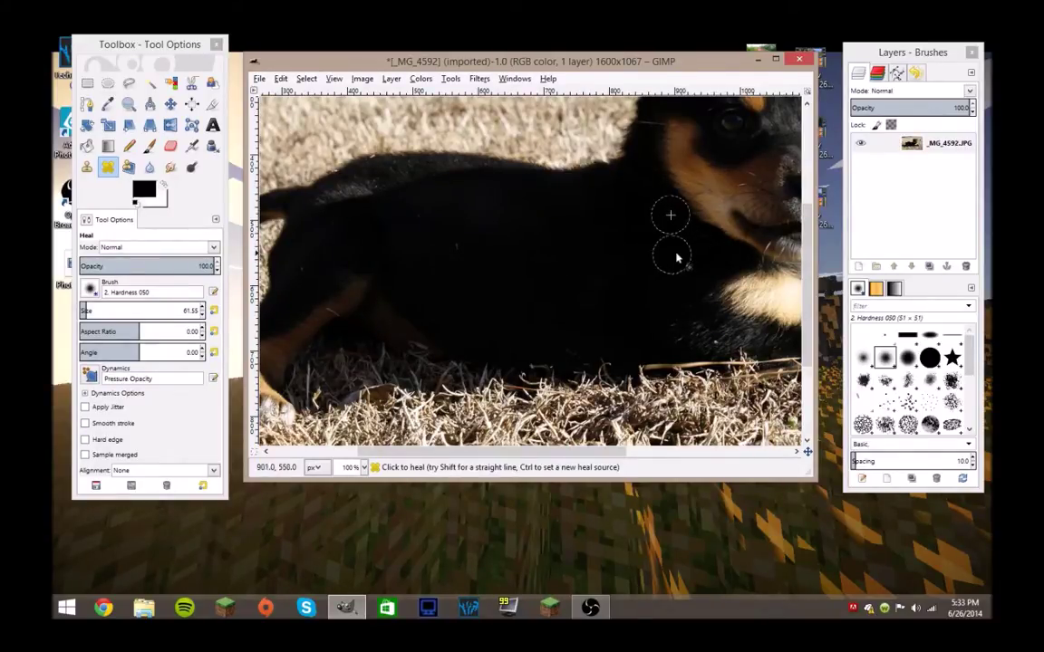
pyautogui.keyDown('ctrl'); pyautogui.click(669, 251); pyautogui.keyUp('ctrl')
pyautogui.moveTo(576, 268)
pyautogui.mouseDown()
pyautogui.moveTo(516, 226)
pyautogui.moveTo(472, 238)
pyautogui.moveTo(463, 261)
pyautogui.moveTo(521, 274)
pyautogui.moveTo(490, 274)
pyautogui.mouseUp()
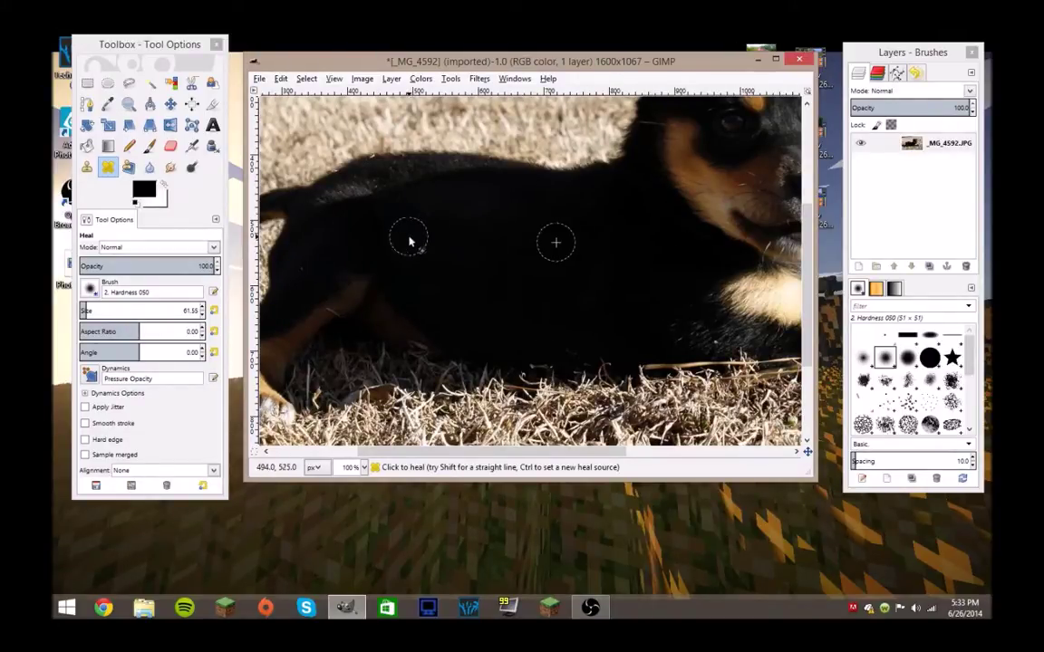
pyautogui.moveTo(410, 235)
pyautogui.mouseDown()
pyautogui.moveTo(439, 243)
pyautogui.moveTo(483, 219)
pyautogui.moveTo(491, 192)
pyautogui.moveTo(418, 201)
pyautogui.moveTo(405, 218)
pyautogui.moveTo(424, 239)
pyautogui.mouseUp()
pyautogui.moveTo(588, 305); pyautogui.dragTo(541, 291)
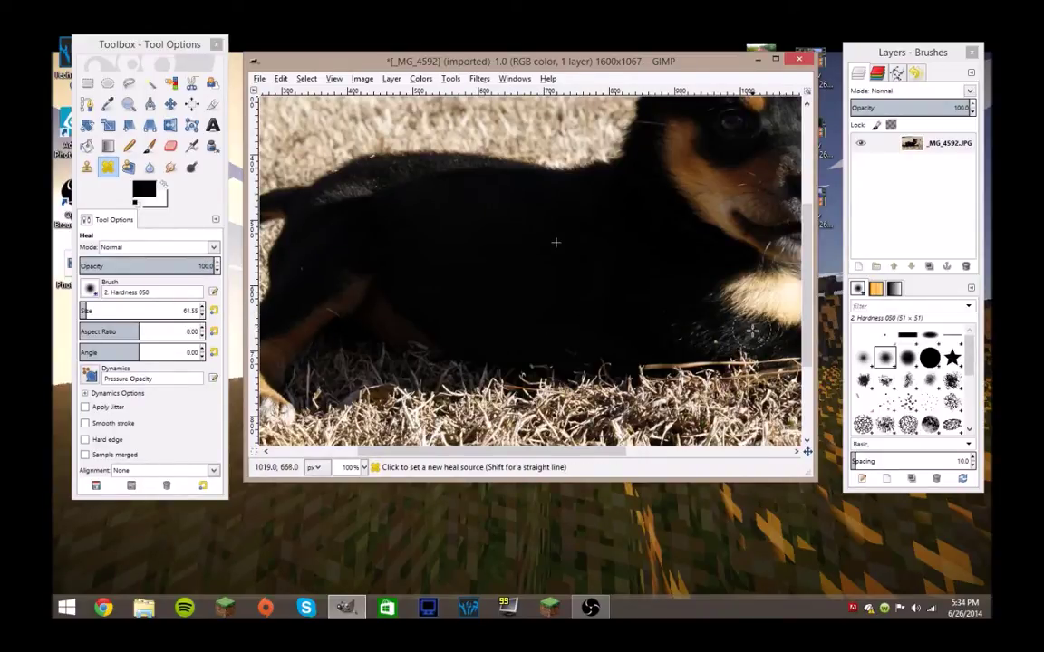
# Step: Shrink the healing brush to 39.21 and heal along the top of the dog's back
pyautogui.keyDown('ctrl'); pyautogui.click(752, 331); pyautogui.keyUp('ctrl')
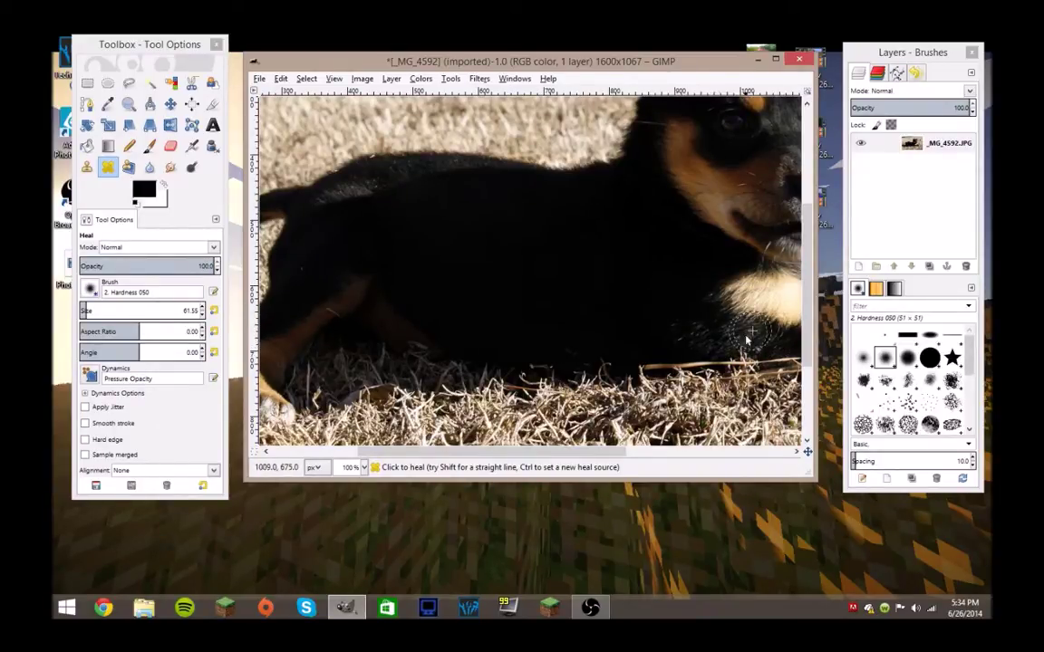
pyautogui.keyDown('ctrl'); pyautogui.click(358, 186); pyautogui.keyUp('ctrl')
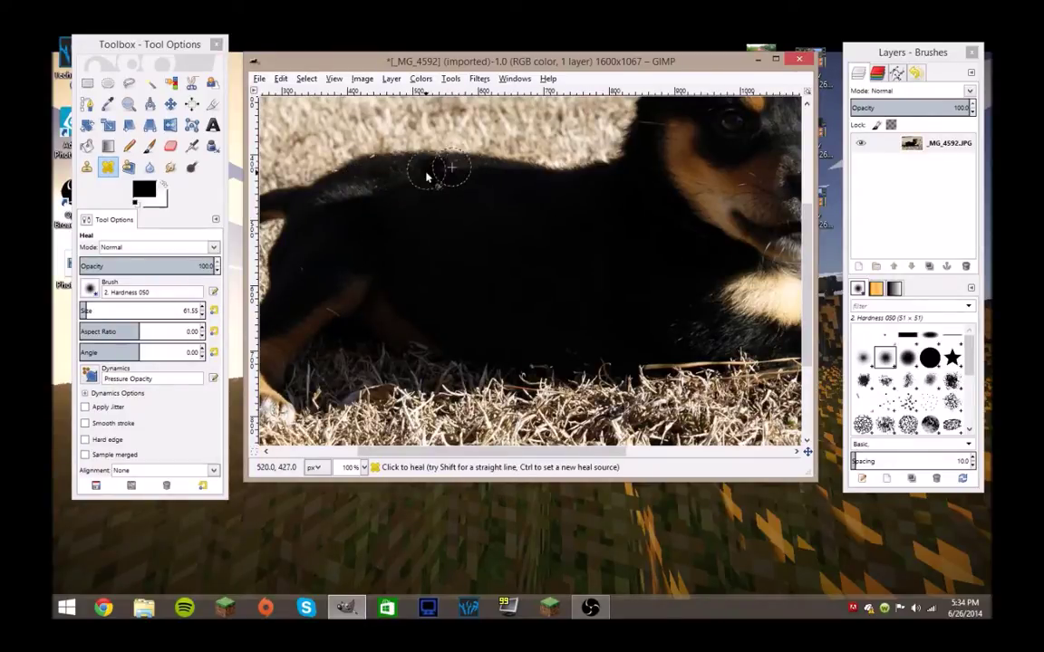
pyautogui.keyDown('ctrl'); pyautogui.click(463, 166); pyautogui.keyUp('ctrl')
pyautogui.click(127, 311)
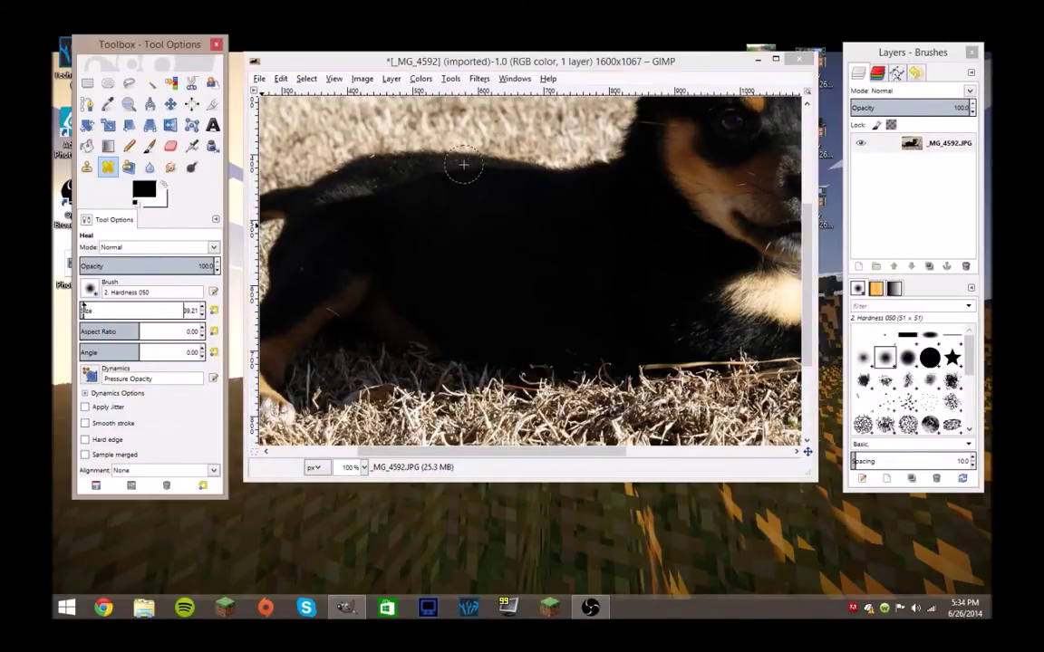
pyautogui.moveTo(456, 170)
pyautogui.mouseDown()
pyautogui.moveTo(329, 200)
pyautogui.moveTo(440, 186)
pyautogui.moveTo(419, 174)
pyautogui.moveTo(378, 178)
pyautogui.moveTo(483, 195)
pyautogui.moveTo(456, 172)
pyautogui.moveTo(380, 168)
pyautogui.moveTo(428, 179)
pyautogui.moveTo(317, 191)
pyautogui.moveTo(532, 215)
pyautogui.moveTo(376, 187)
pyautogui.moveTo(453, 176)
pyautogui.moveTo(364, 186)
pyautogui.mouseUp()
# Step: Heal a spot on the dog's back and sample new heal sources around the shoulder
pyautogui.keyDown('ctrl'); pyautogui.click(393, 169); pyautogui.keyUp('ctrl')
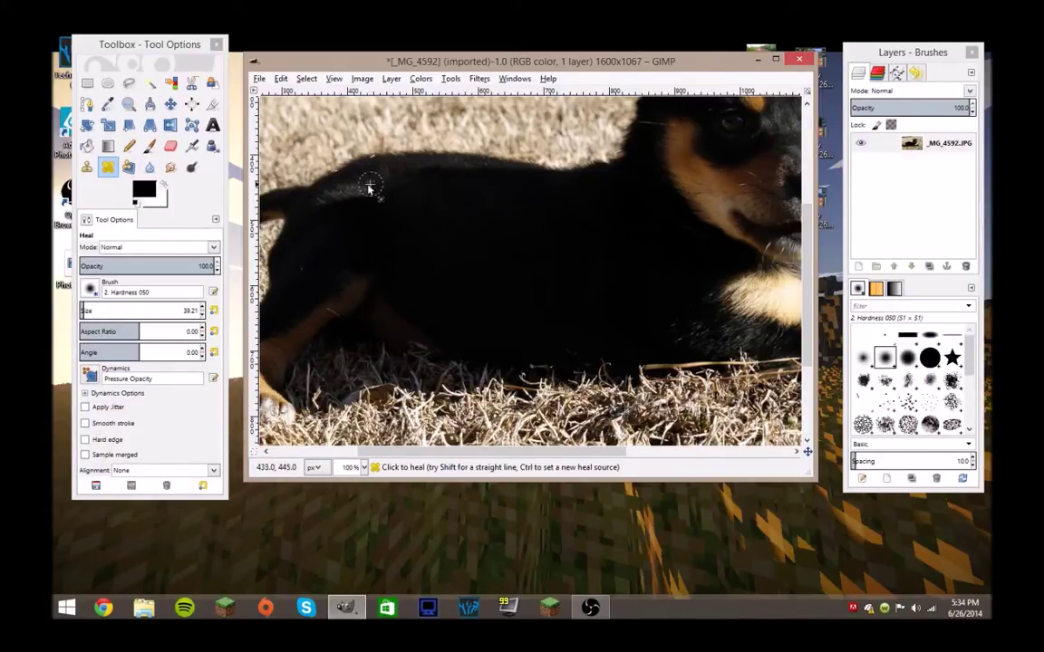
pyautogui.keyDown('ctrl'); pyautogui.click(510, 210); pyautogui.keyUp('ctrl')
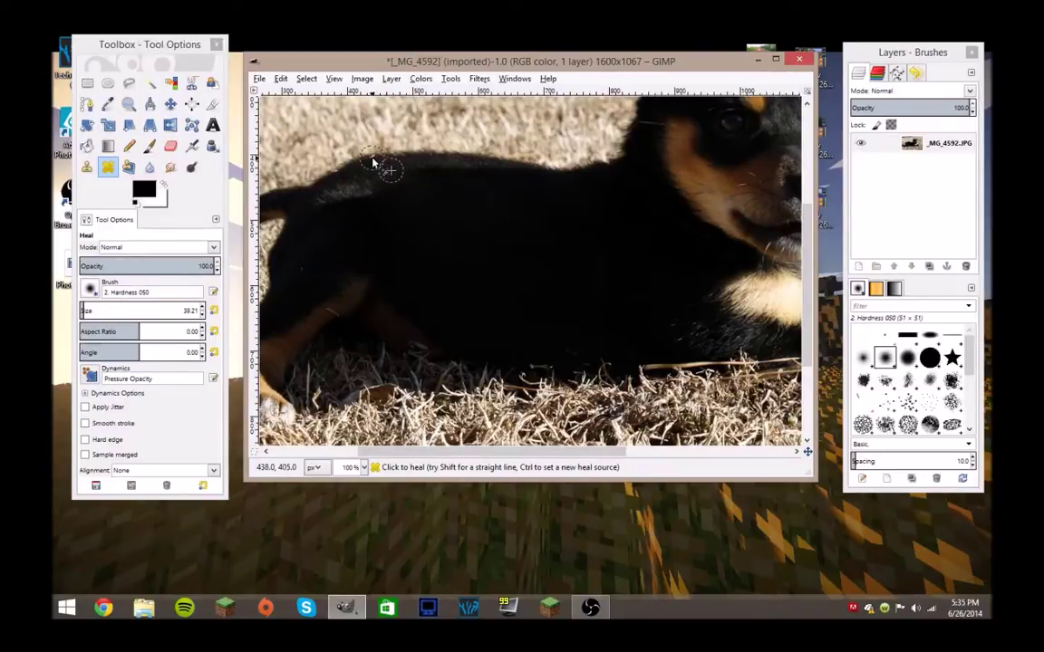
pyautogui.keyDown('ctrl'); pyautogui.click(402, 191); pyautogui.keyUp('ctrl')
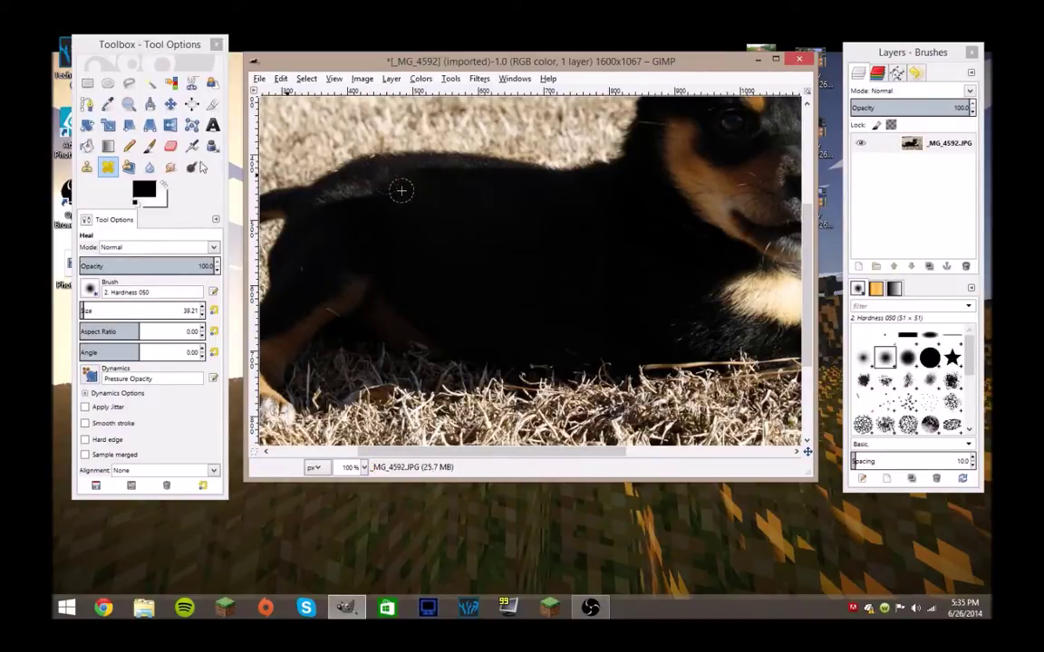
pyautogui.click(306, 273)
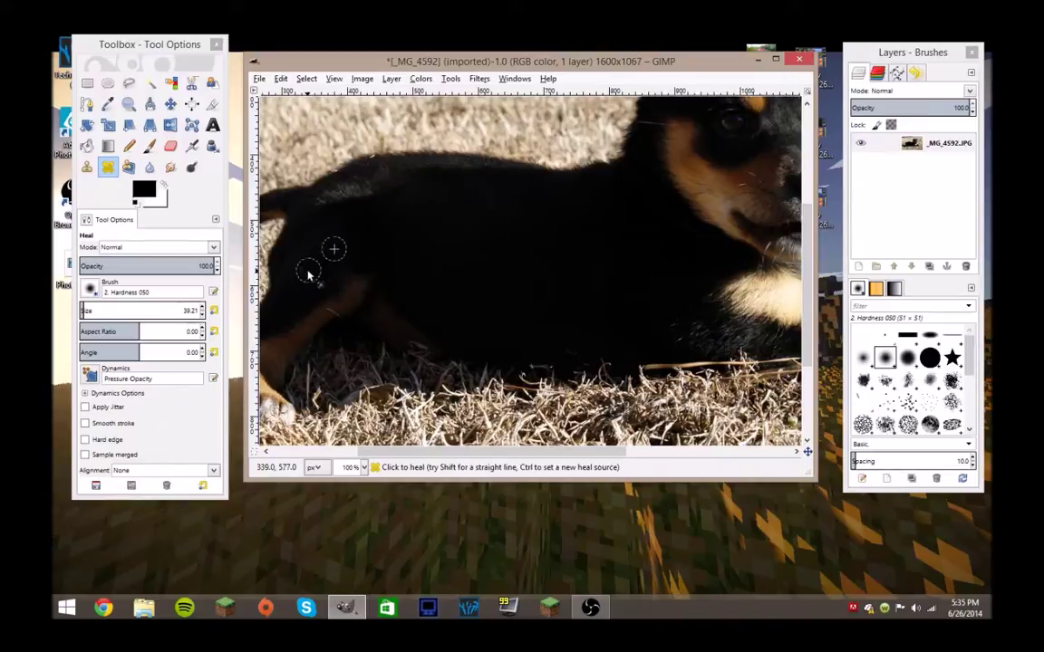
pyautogui.keyDown('ctrl'); pyautogui.click(344, 302); pyautogui.keyUp('ctrl')
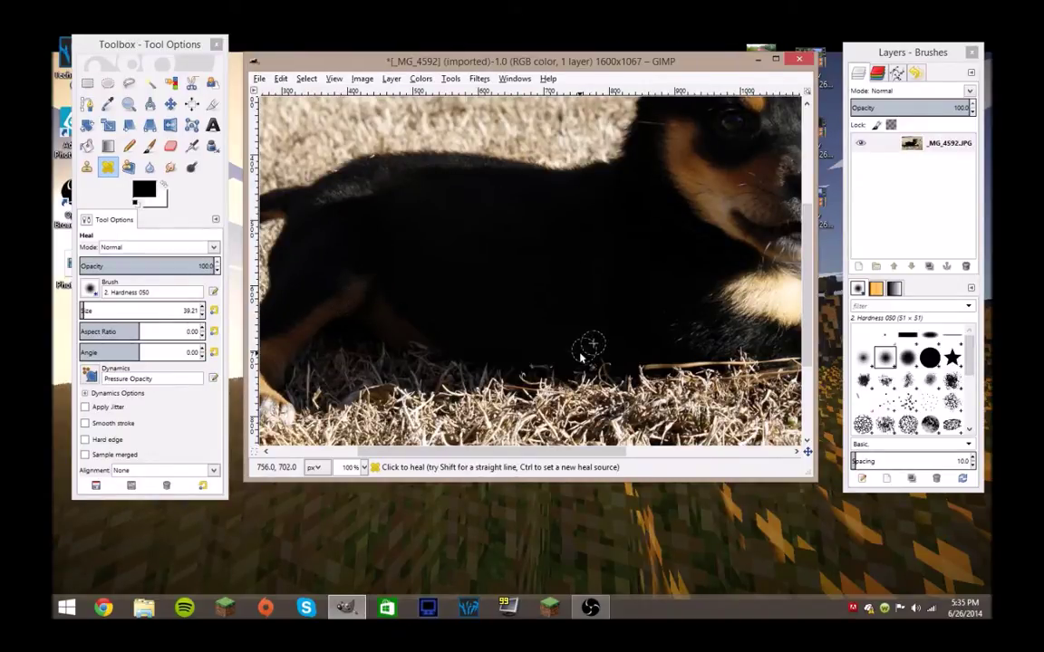
# Step: Heal a spot on the dog's forehead from a nearby source, then pan around to check the result
pyautogui.scroll(3, 625, 298)
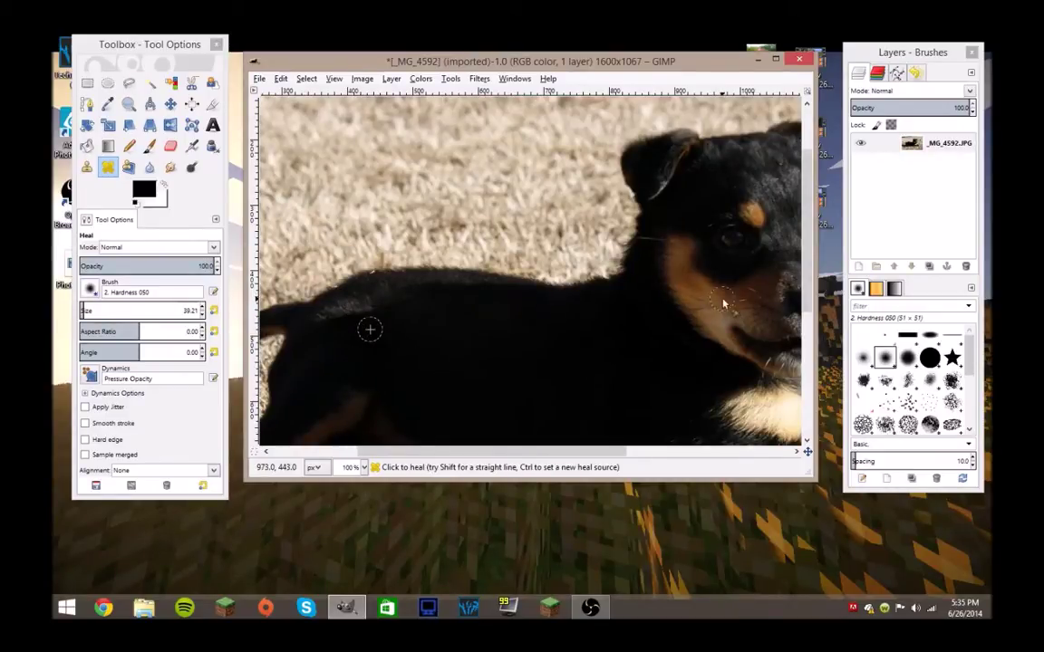
pyautogui.hscroll(5, 645, 368)
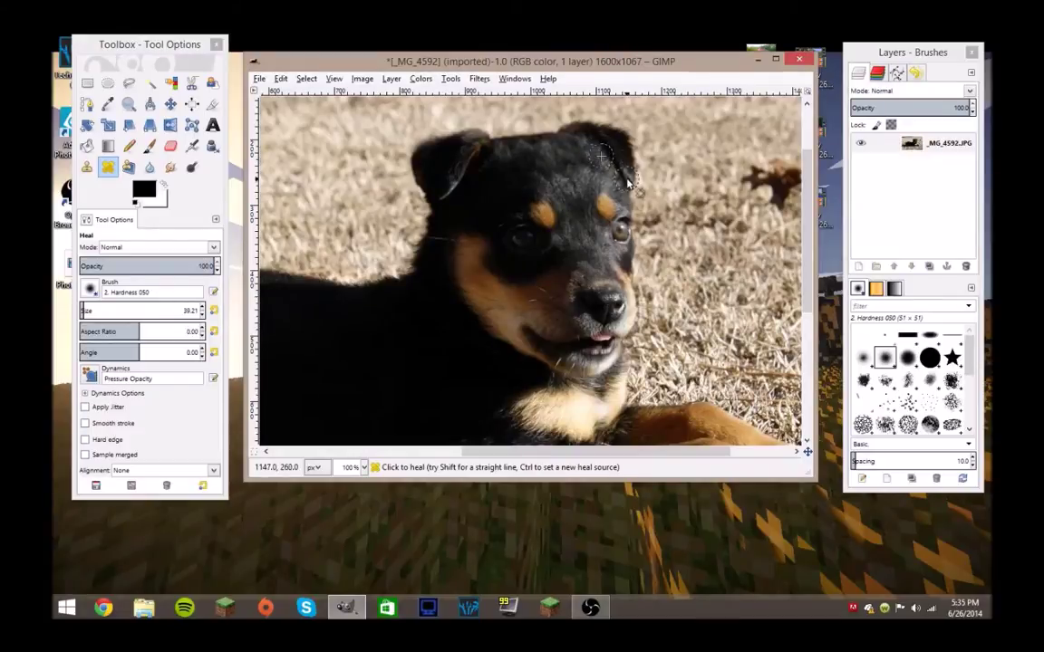
pyautogui.press('ctrl')
pyautogui.keyDown('ctrl'); pyautogui.click(574, 149); pyautogui.keyUp('ctrl')
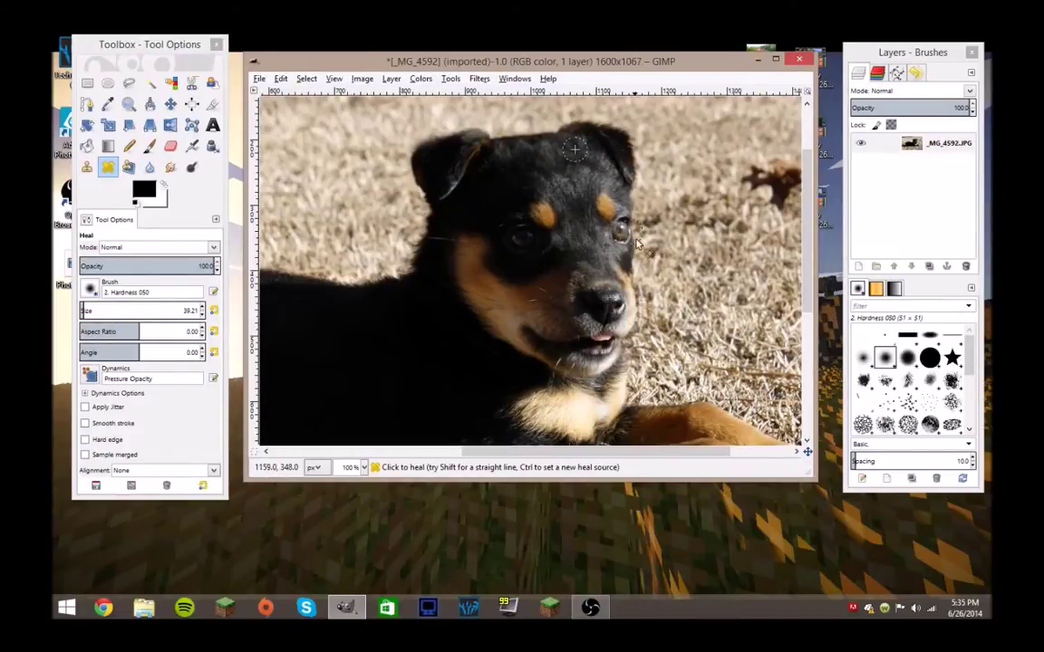
pyautogui.keyDown('ctrl'); pyautogui.click(508, 170); pyautogui.keyUp('ctrl')
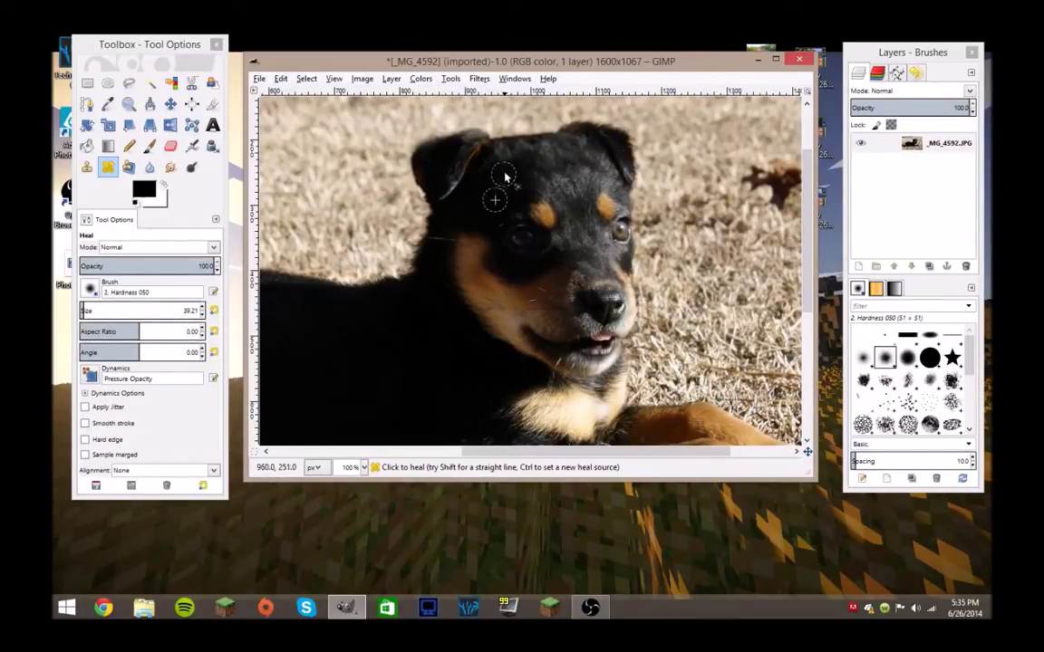
pyautogui.scroll(-3, 646, 266)
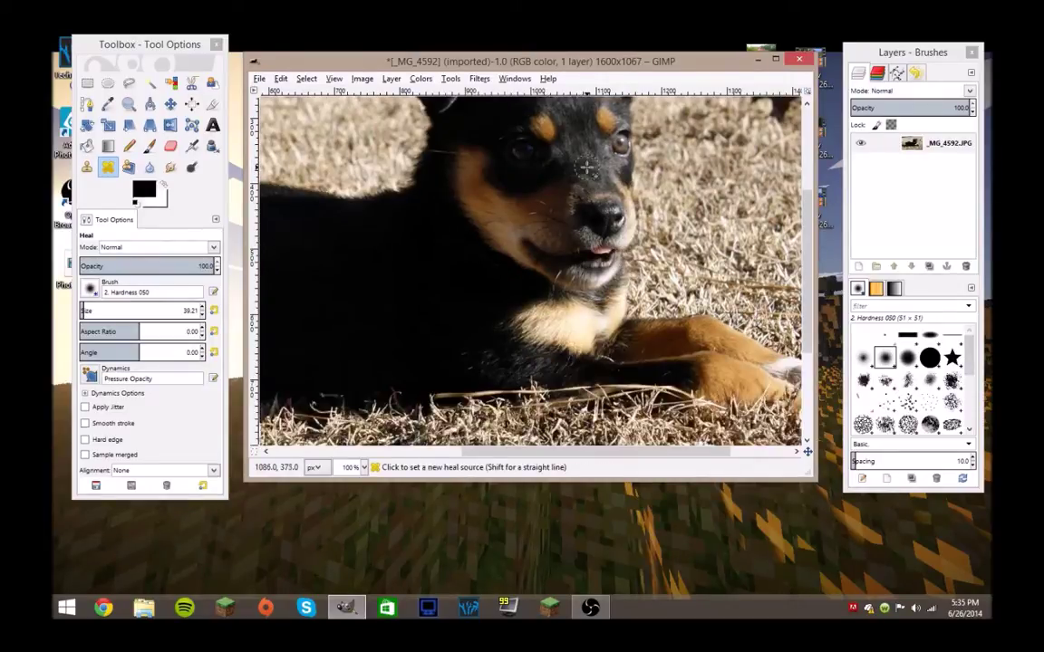
pyautogui.scroll(2, 646, 266)
pyautogui.scroll(-6, 646, 265)
pyautogui.hscroll(-6, 508, 319)
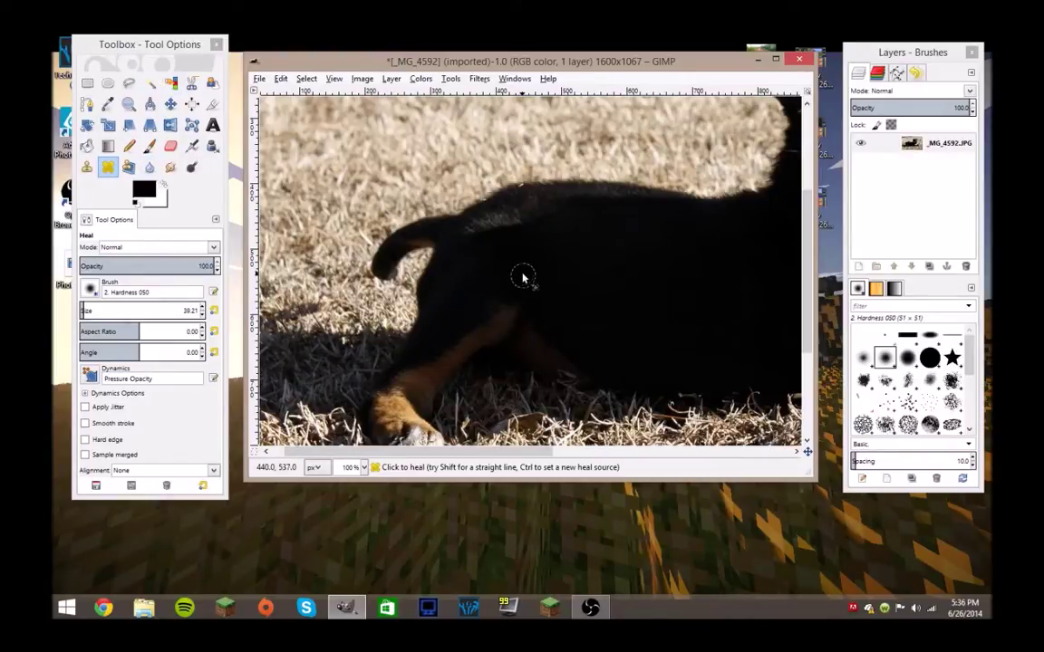
pyautogui.scroll(-3, 524, 278)
pyautogui.scroll(3, 524, 278)
pyautogui.scroll(-3, 524, 277)
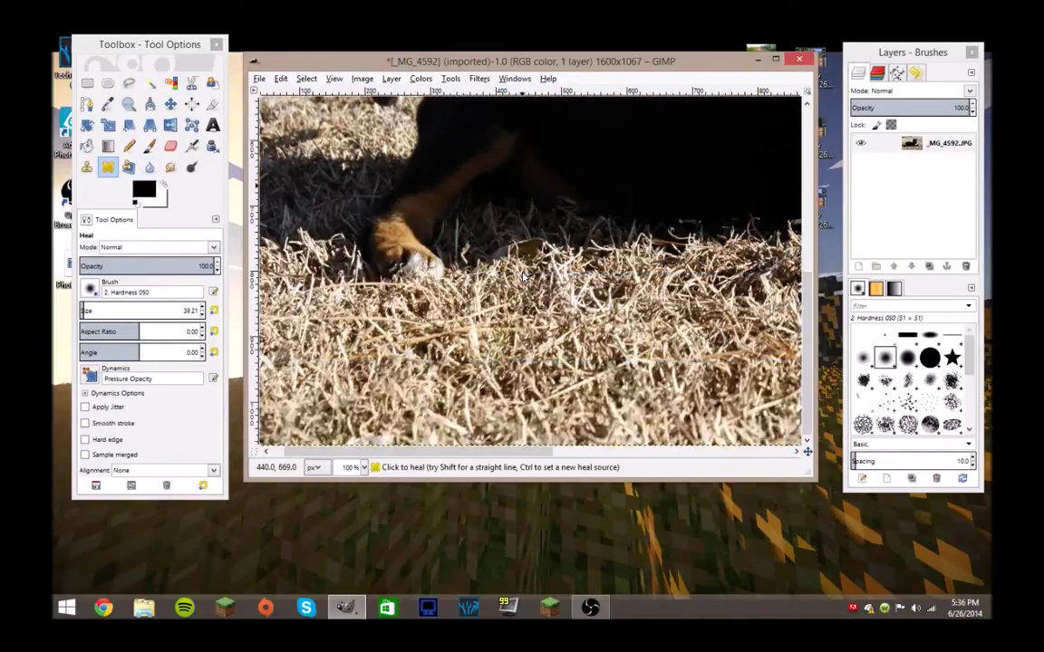
pyautogui.scroll(2, 524, 278)
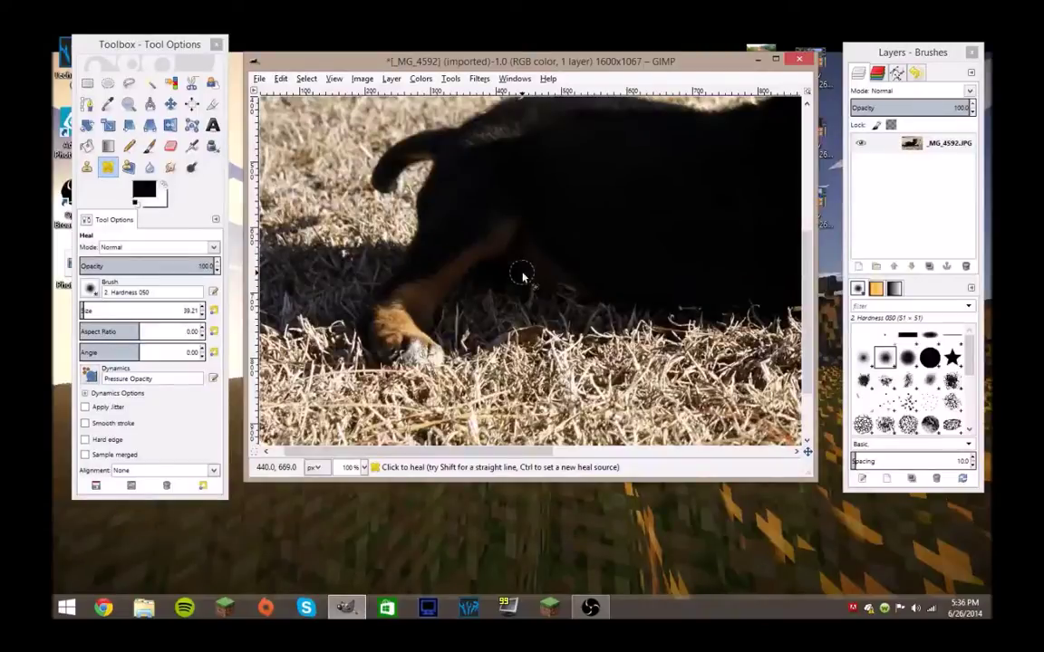
pyautogui.scroll(-2, 524, 278)
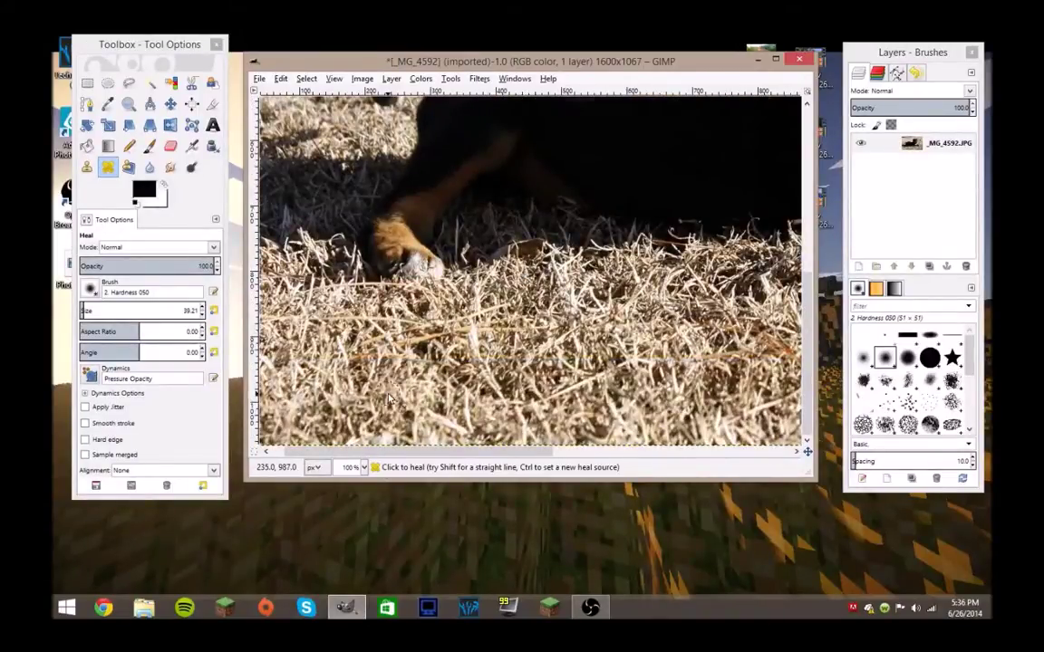
pyautogui.scroll(2, 355, 363)
pyautogui.hscroll(-1, 416, 411)
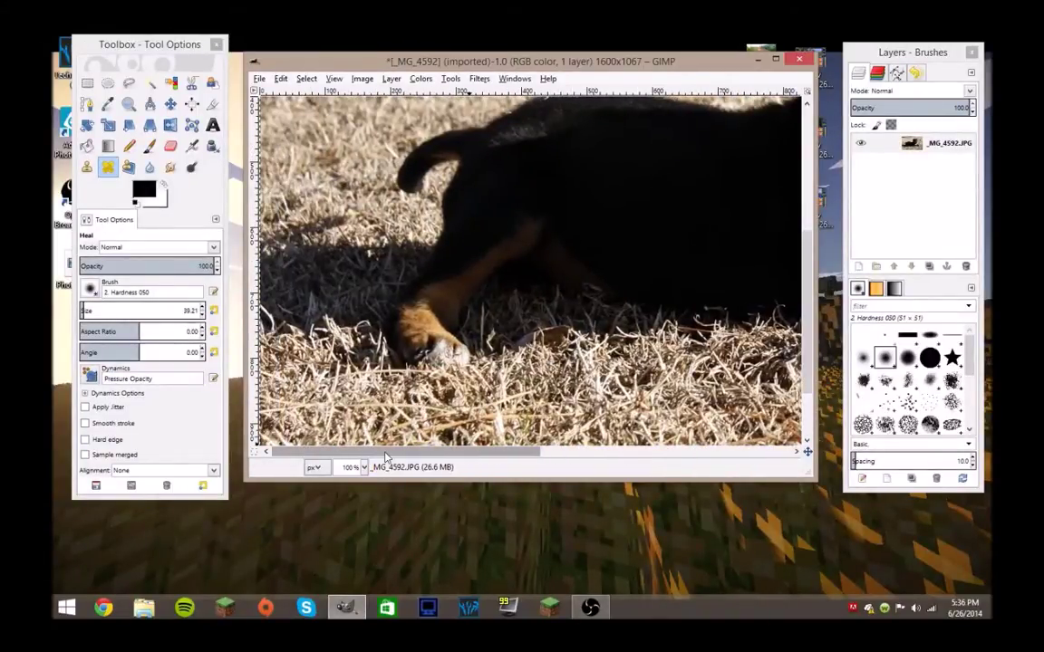
# Step: Paint a faint white Lighten-only Paintbrush stroke over the grass
pyautogui.click(163, 185)
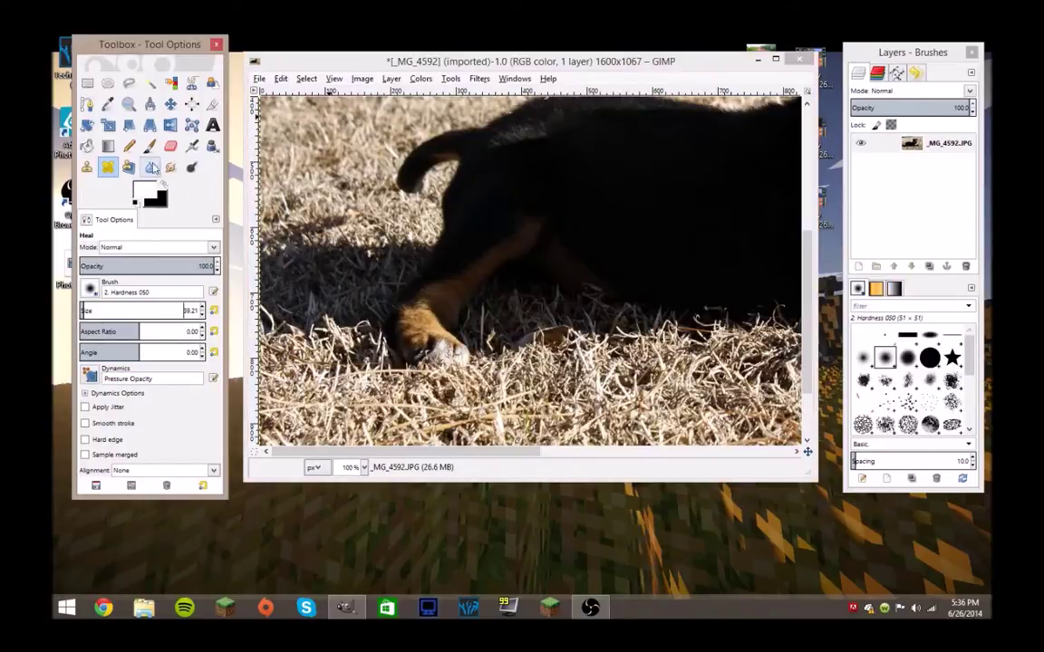
pyautogui.press('p')
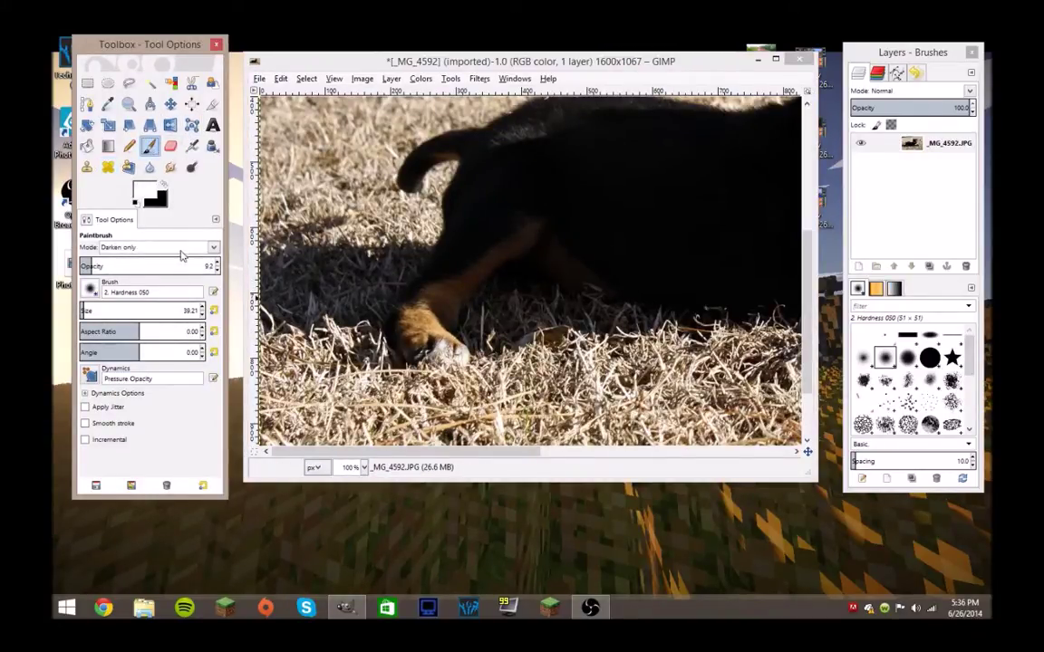
pyautogui.click(181, 247)
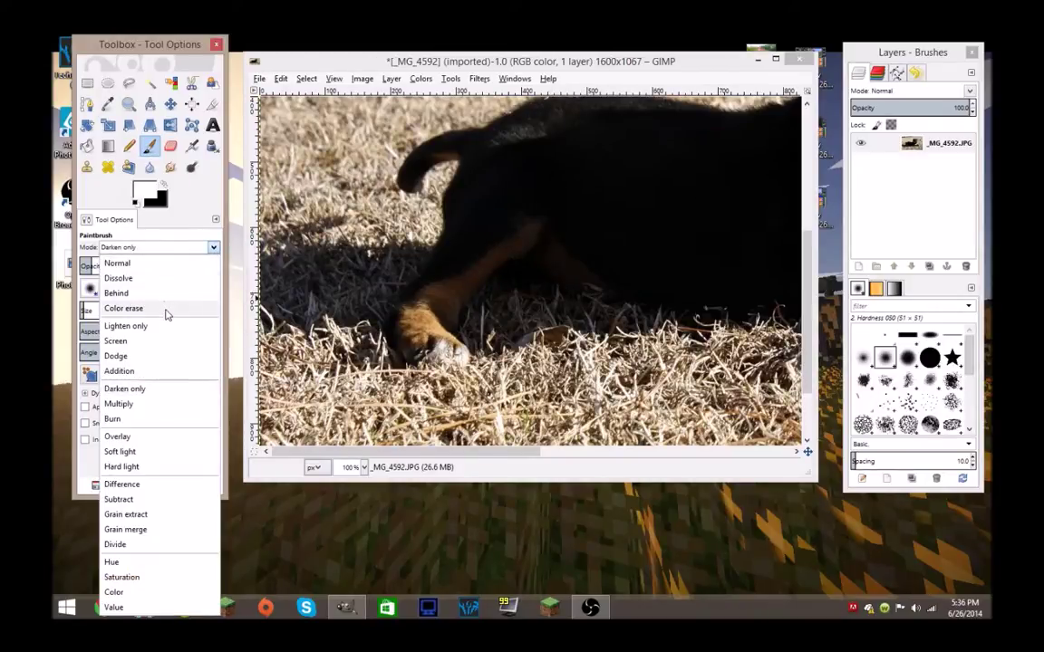
pyautogui.click(163, 328)
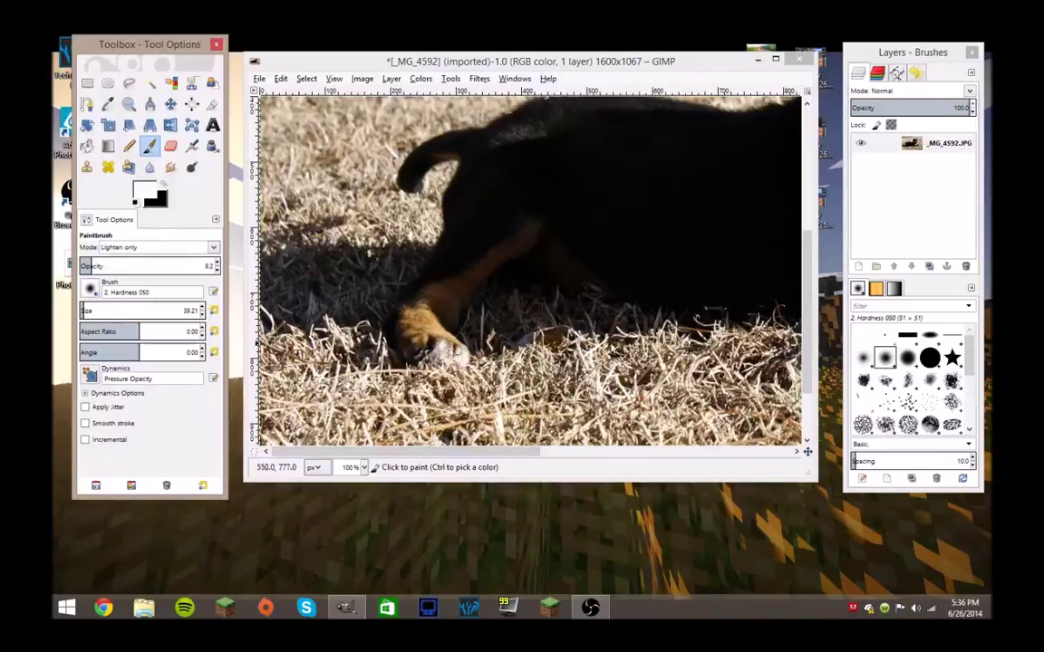
pyautogui.moveTo(653, 335); pyautogui.dragTo(600, 330)
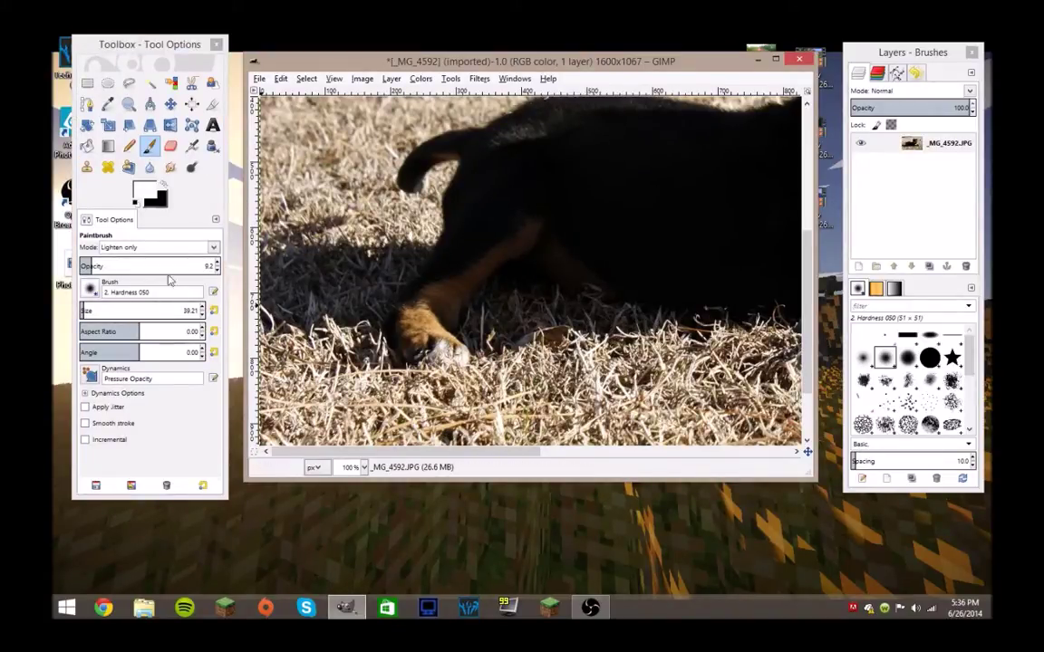
# Step: Switch the brush to Soft light at 4.4 opacity, dab the photo, and sample a tan colour
pyautogui.click(86, 266)
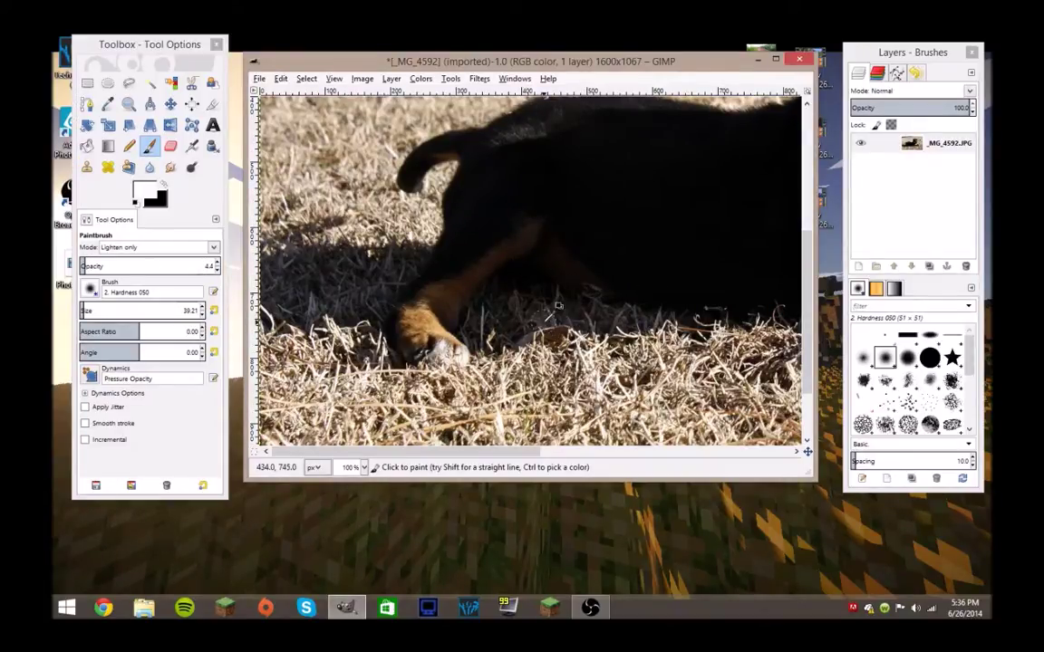
pyautogui.click(213, 248)
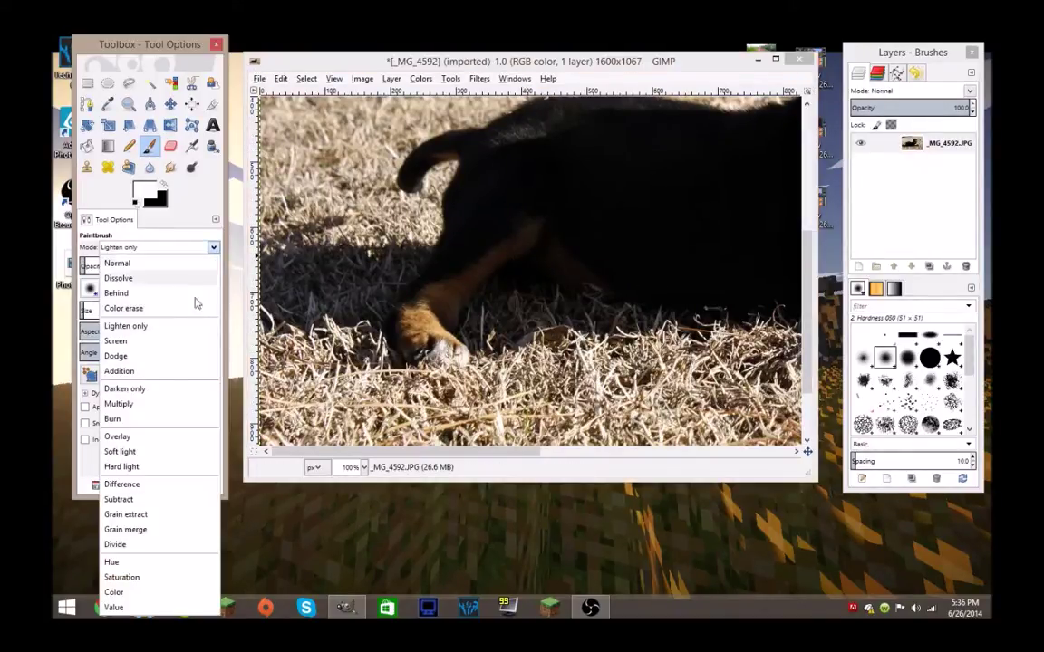
pyautogui.click(186, 453)
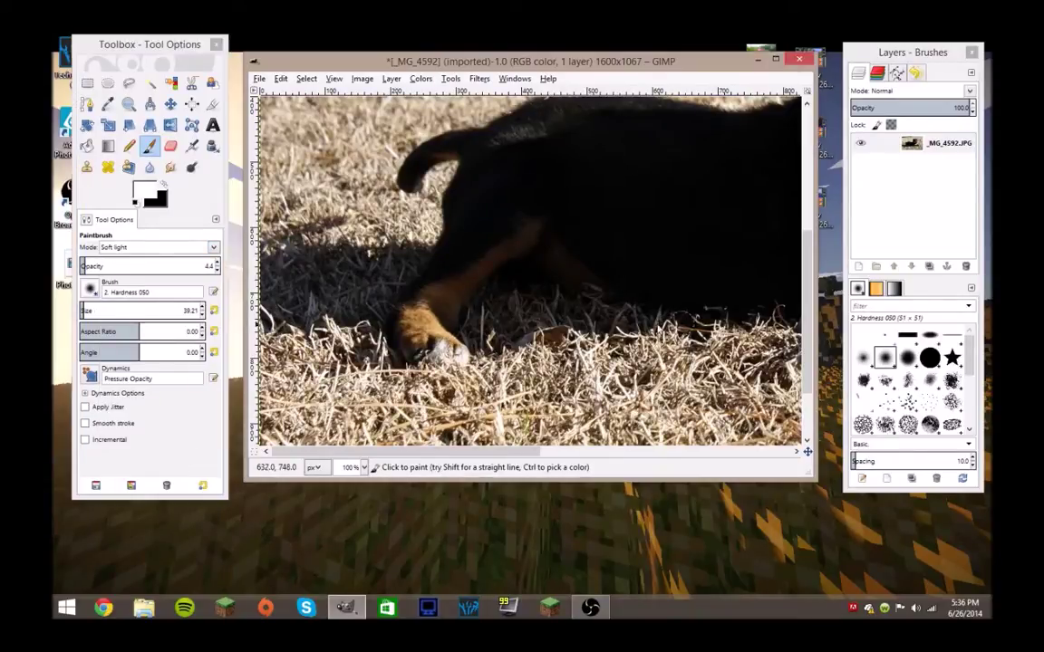
pyautogui.click(572, 293)
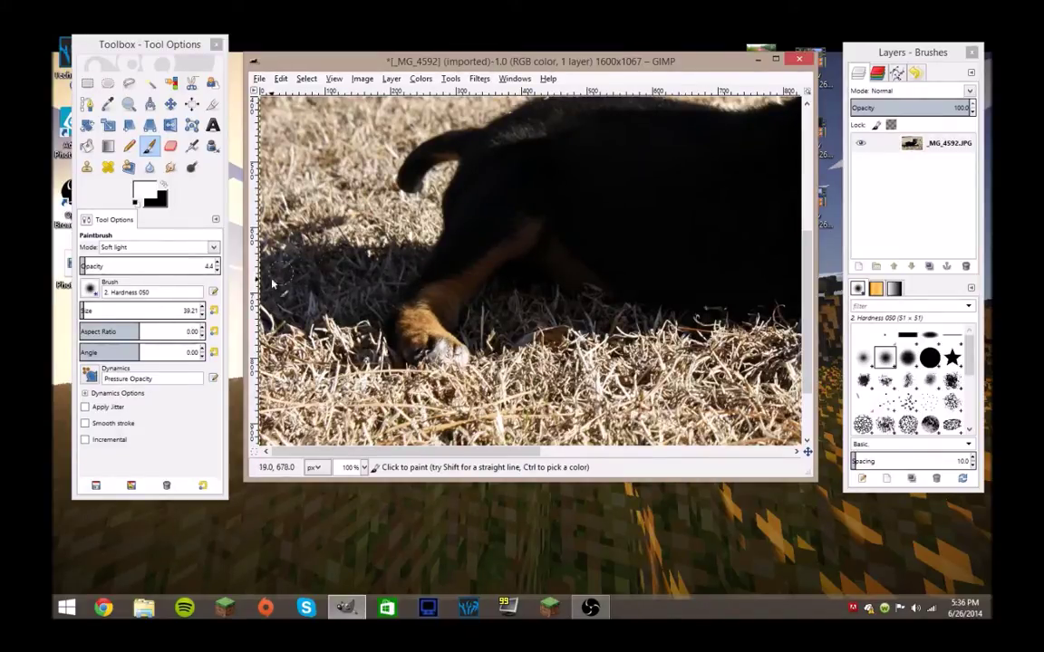
pyautogui.keyDown('ctrl'); pyautogui.click(386, 233); pyautogui.keyUp('ctrl')
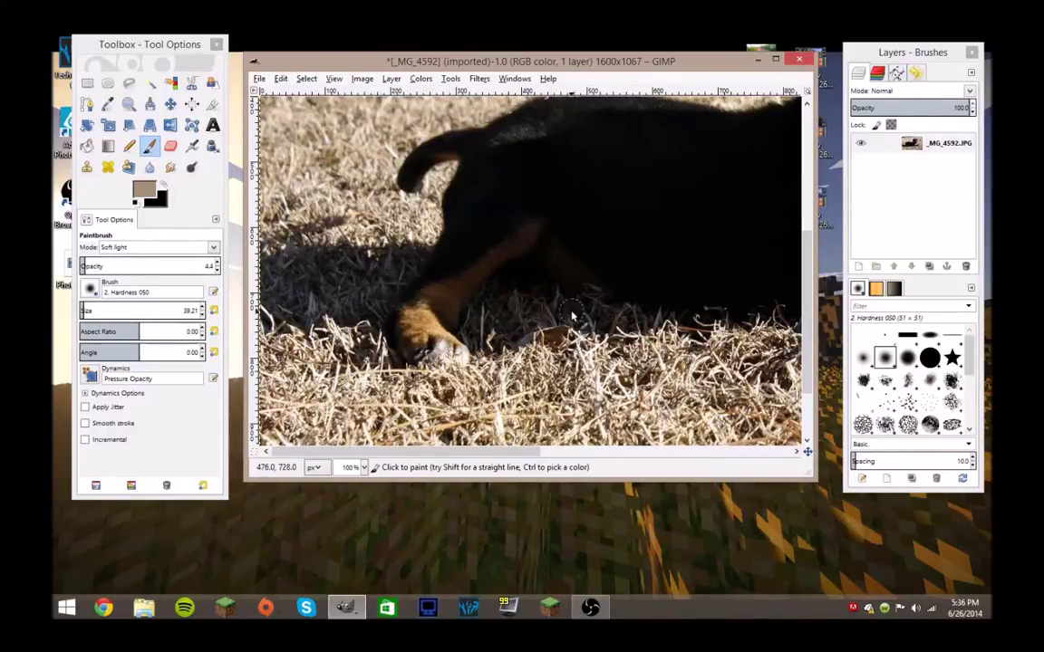
pyautogui.scroll(-3, 634, 329)
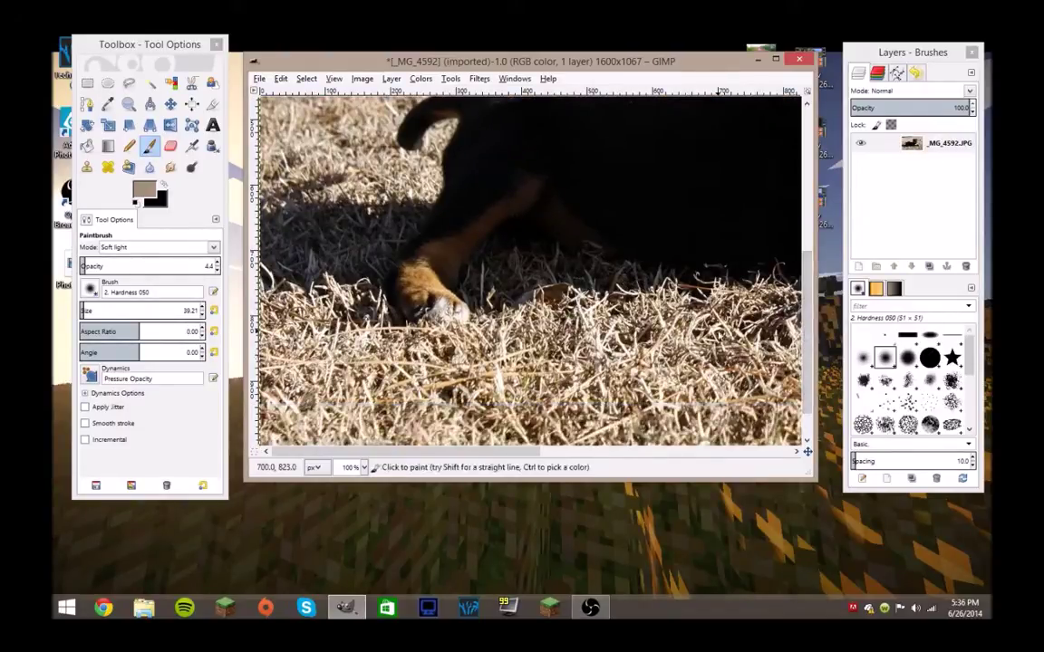
pyautogui.scroll(10, 589, 334)
pyautogui.scroll(-2, 589, 333)
pyautogui.scroll(2, 590, 334)
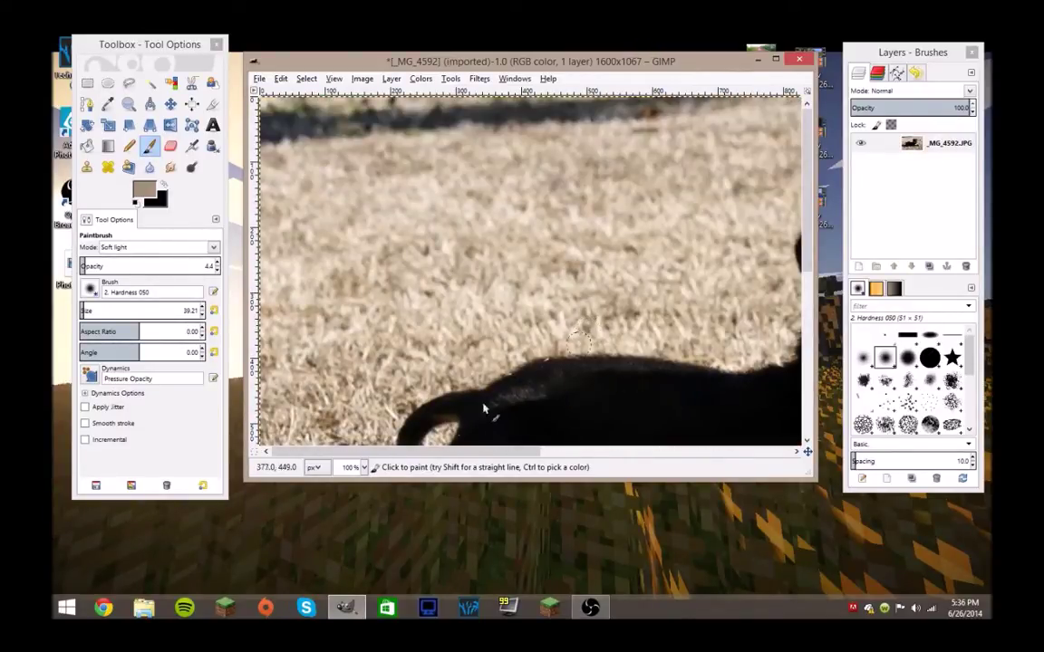
pyautogui.click(365, 467)
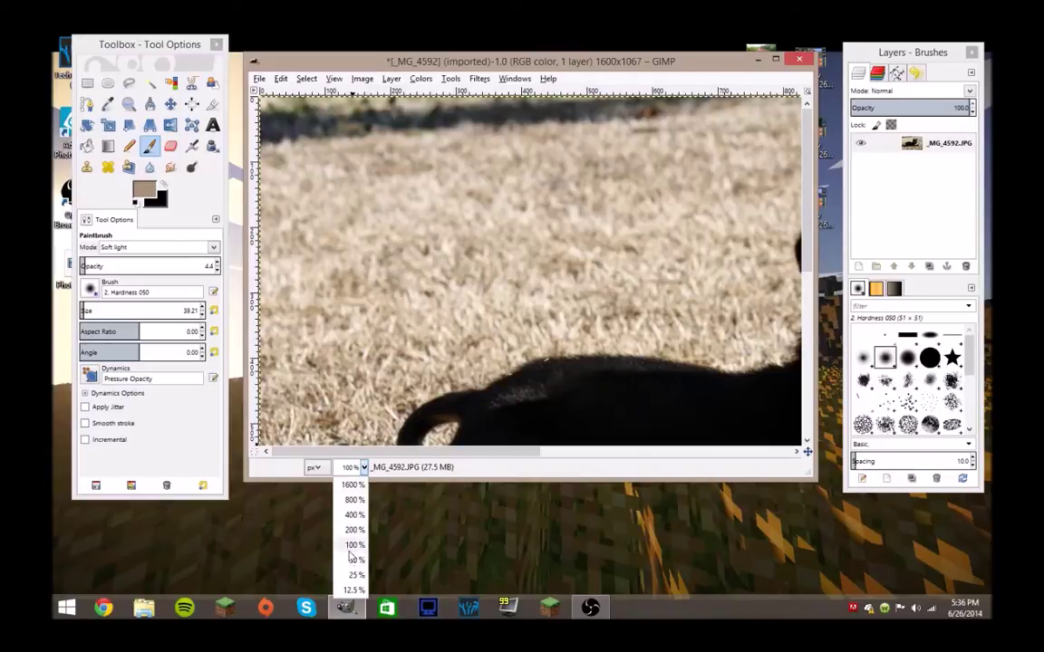
# Step: Zoom to 50% and crop the blurry top strip off, leaving 1598 × 991 pixels
pyautogui.click(319, 509)
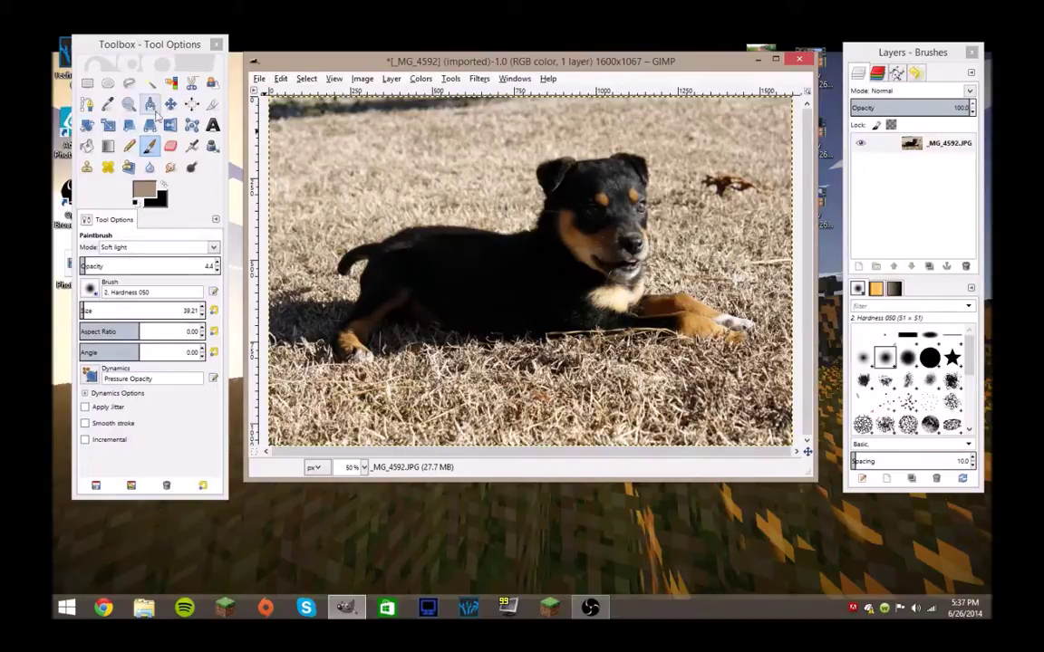
pyautogui.click(211, 106)
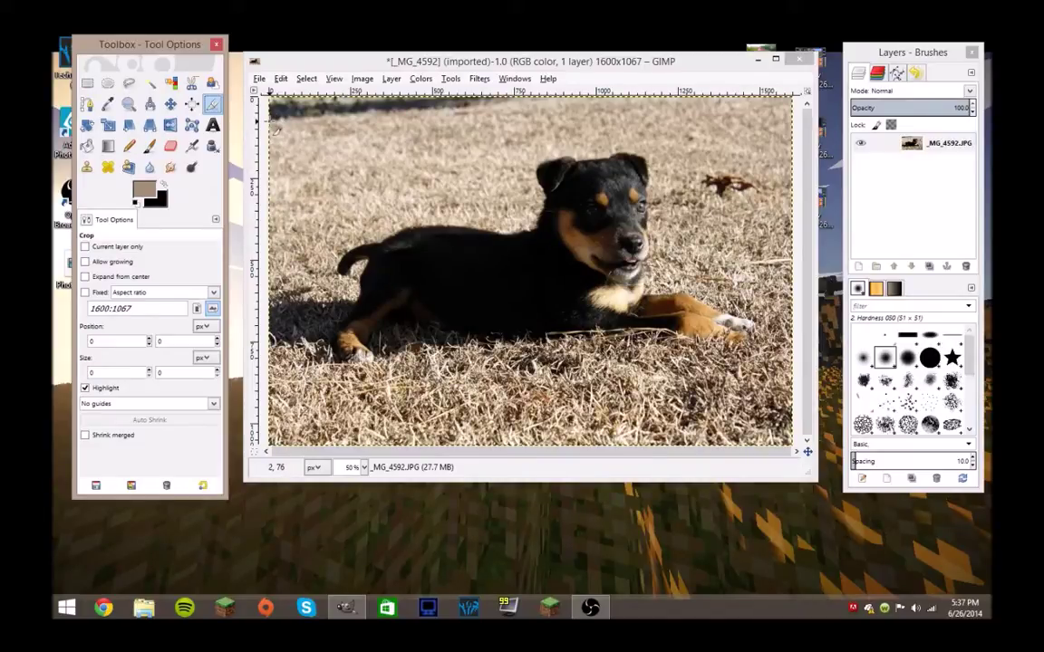
pyautogui.moveTo(270, 121); pyautogui.dragTo(805, 448)
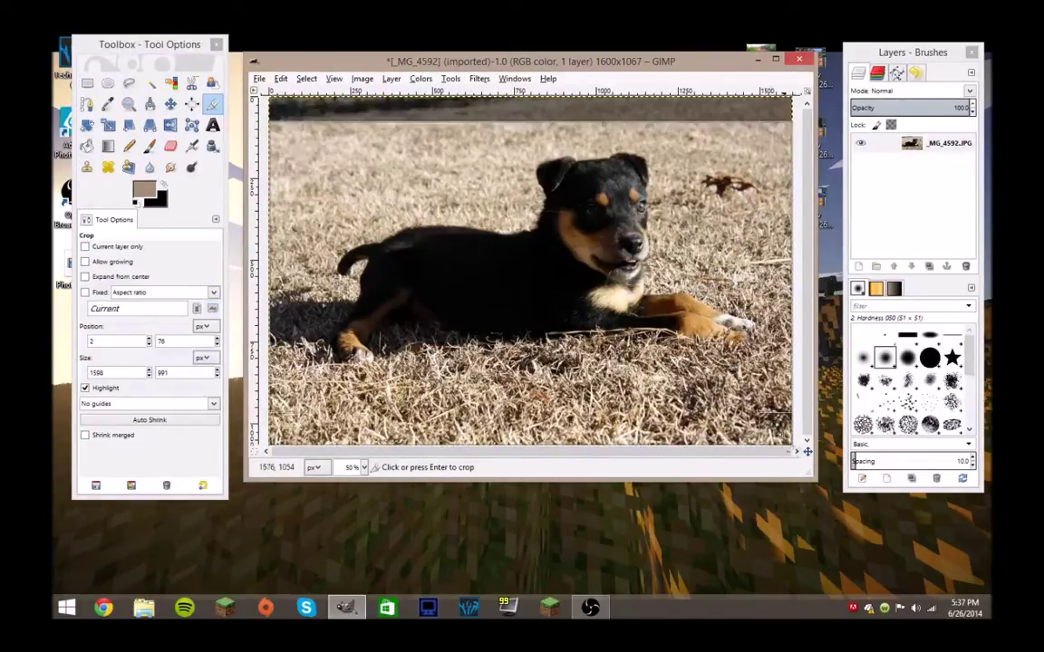
pyautogui.click(697, 325)
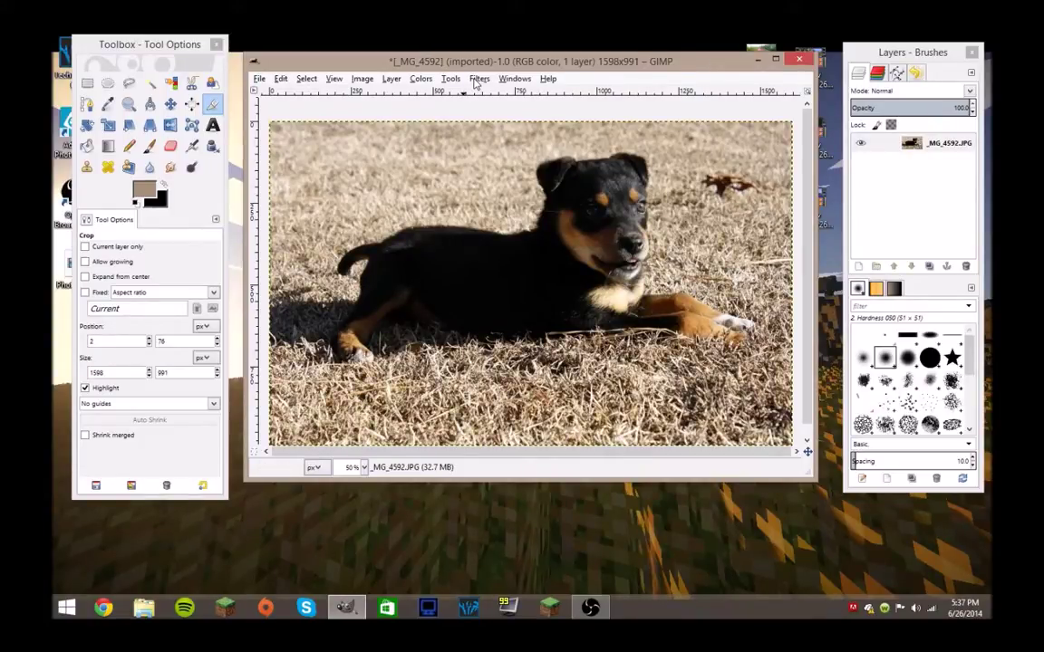
# Step: Apply Lighting Effects with the light moved lower and closer and Glowing raised to 0.58
pyautogui.click(478, 80)
pyautogui.moveTo(532, 184)
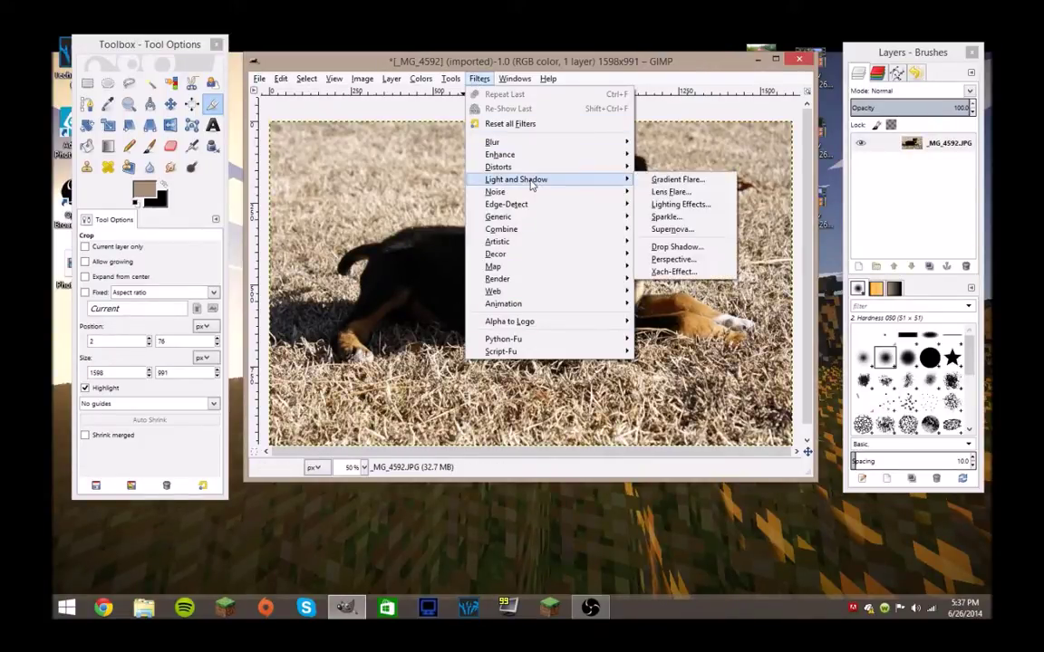
pyautogui.click(695, 207)
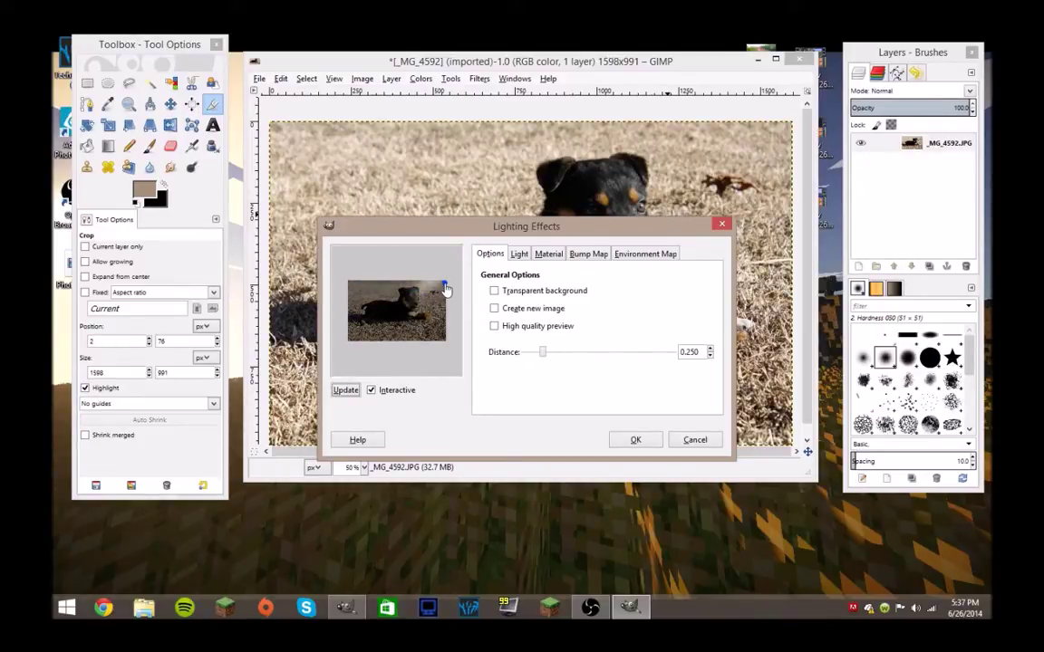
pyautogui.moveTo(446, 288); pyautogui.dragTo(447, 306)
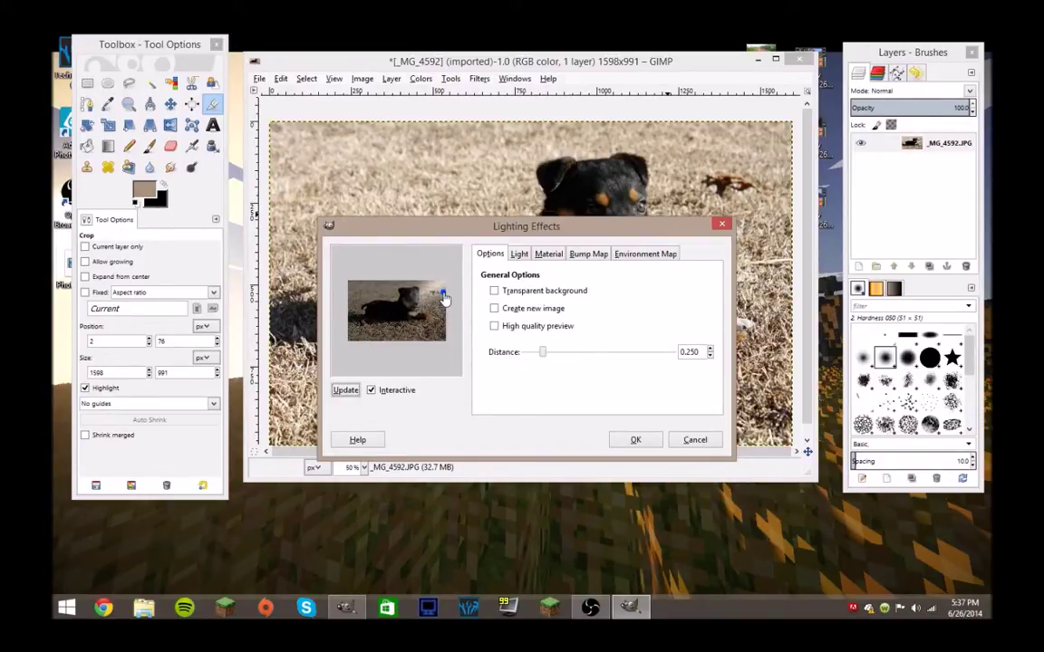
pyautogui.moveTo(542, 359)
pyautogui.mouseDown()
pyautogui.moveTo(534, 356)
pyautogui.moveTo(583, 356)
pyautogui.moveTo(558, 355)
pyautogui.mouseUp()
pyautogui.click(519, 255)
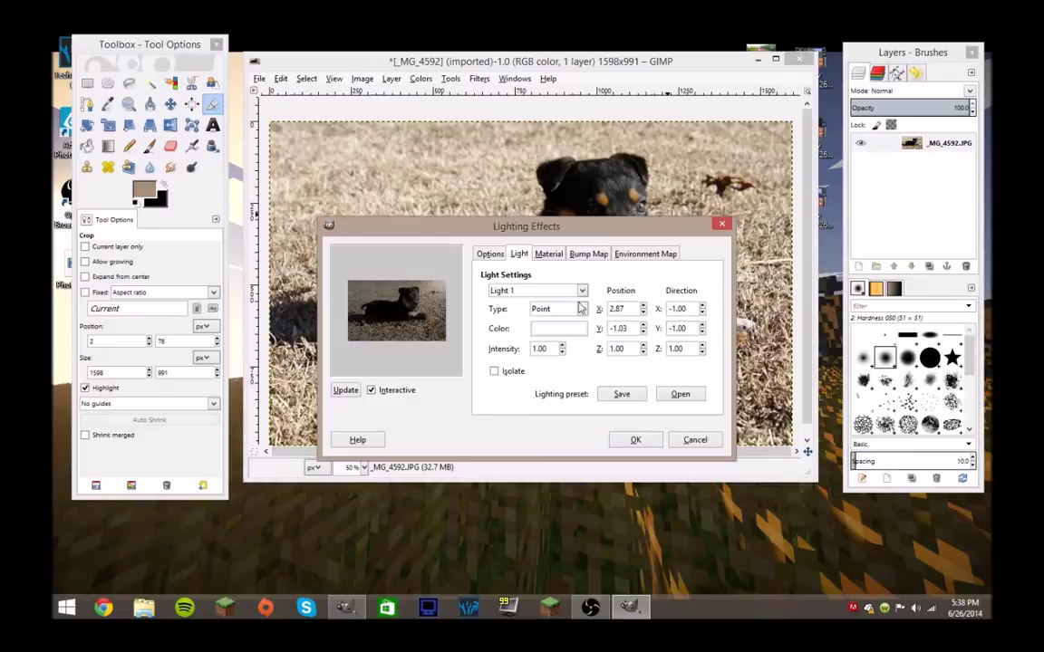
pyautogui.click(557, 259)
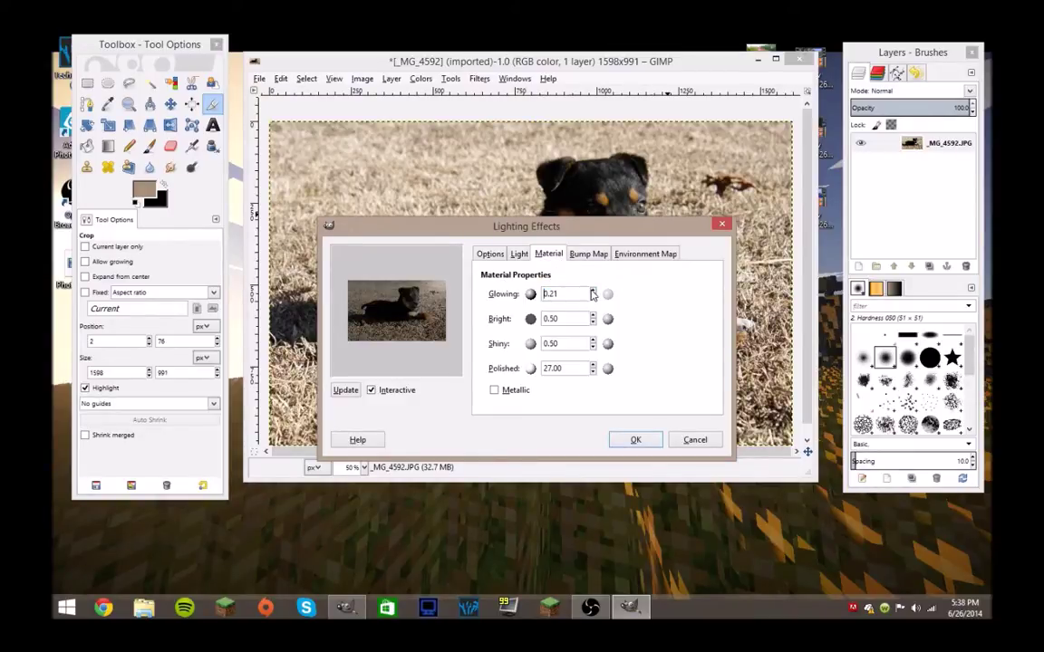
pyautogui.click(592, 292)
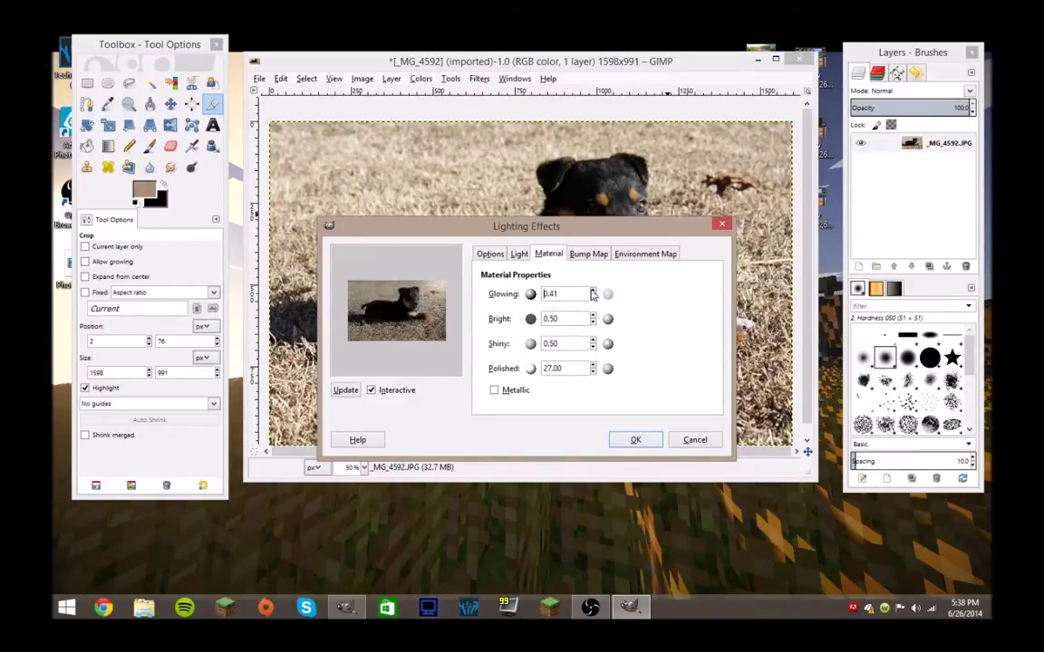
pyautogui.click(592, 292)
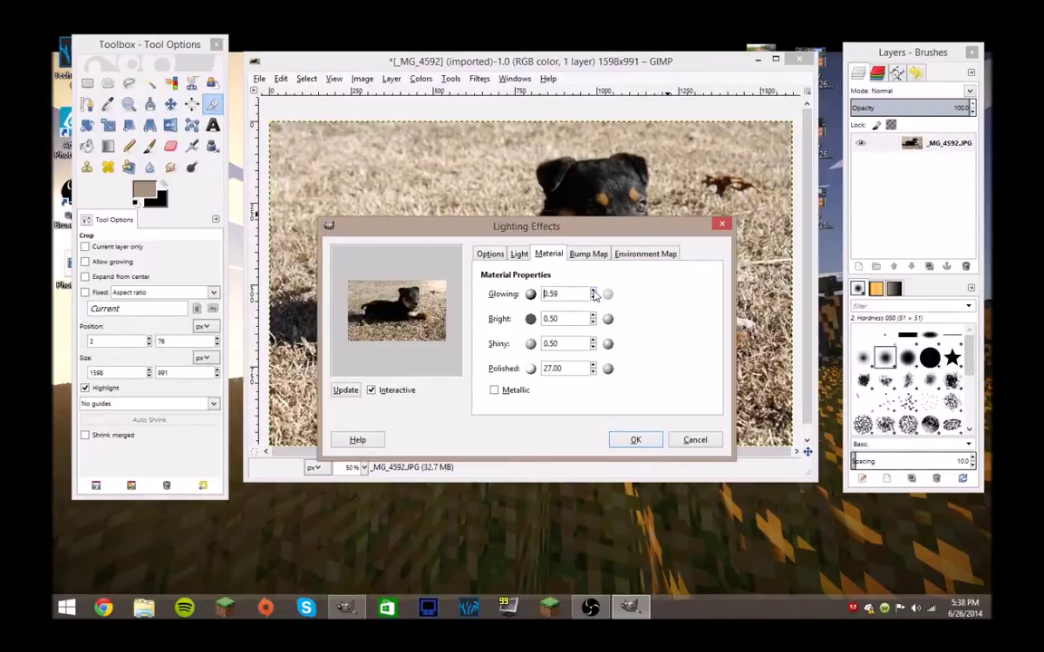
pyautogui.click(635, 439)
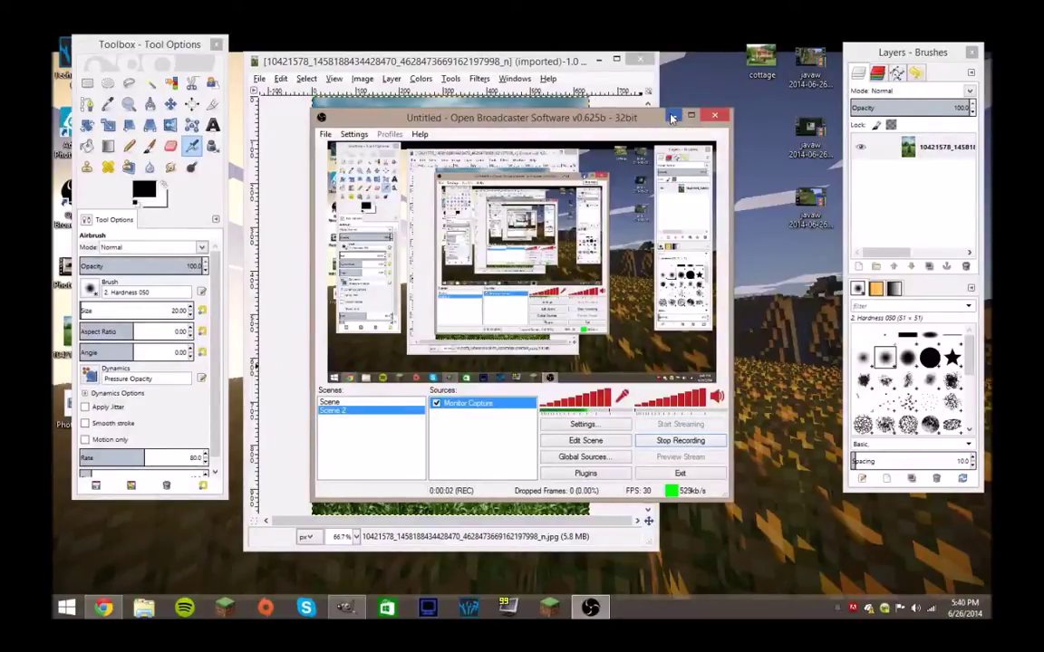
# Step: Minimize the OBS recording window, then restore it from the taskbar
pyautogui.click(673, 116)
pyautogui.click(590, 607)
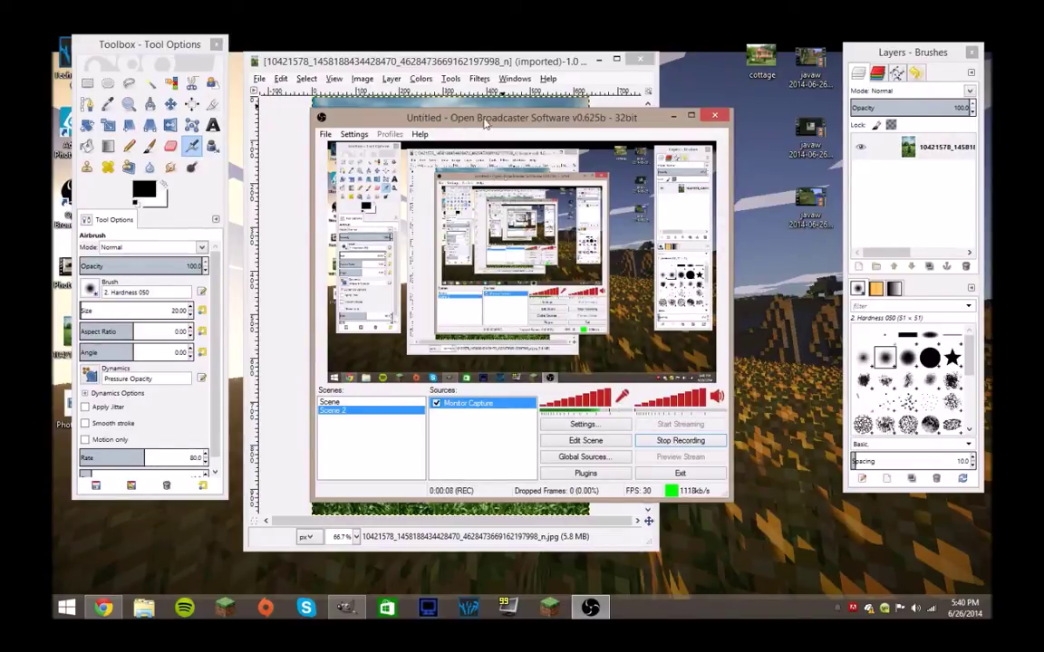
pyautogui.click(675, 117)
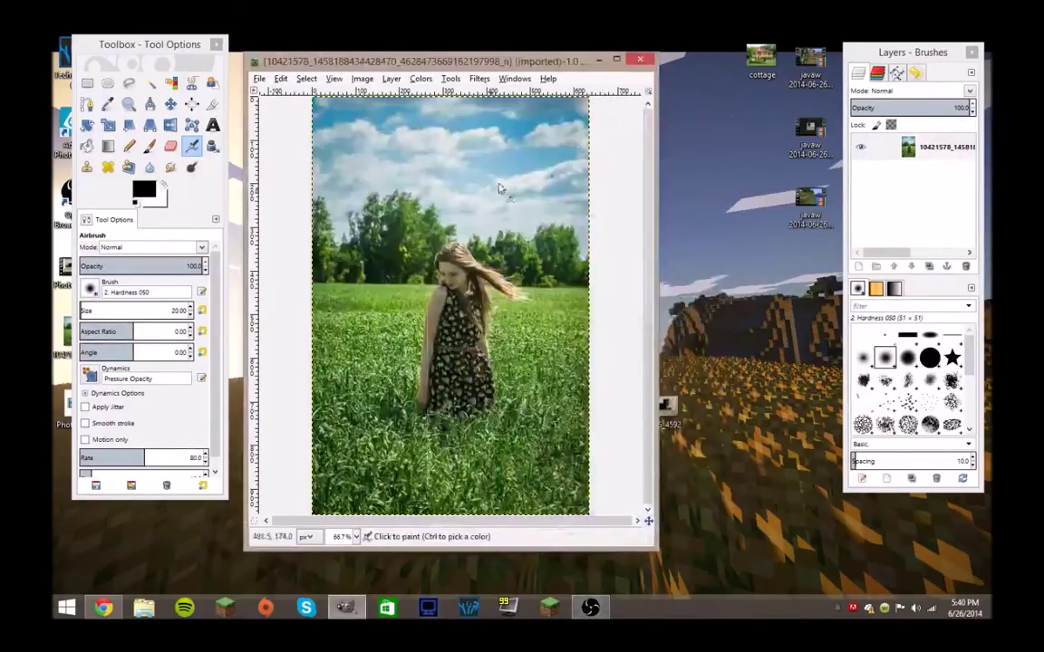
pyautogui.moveTo(541, 67); pyautogui.dragTo(612, 59)
pyautogui.moveTo(173, 45); pyautogui.dragTo(171, 66)
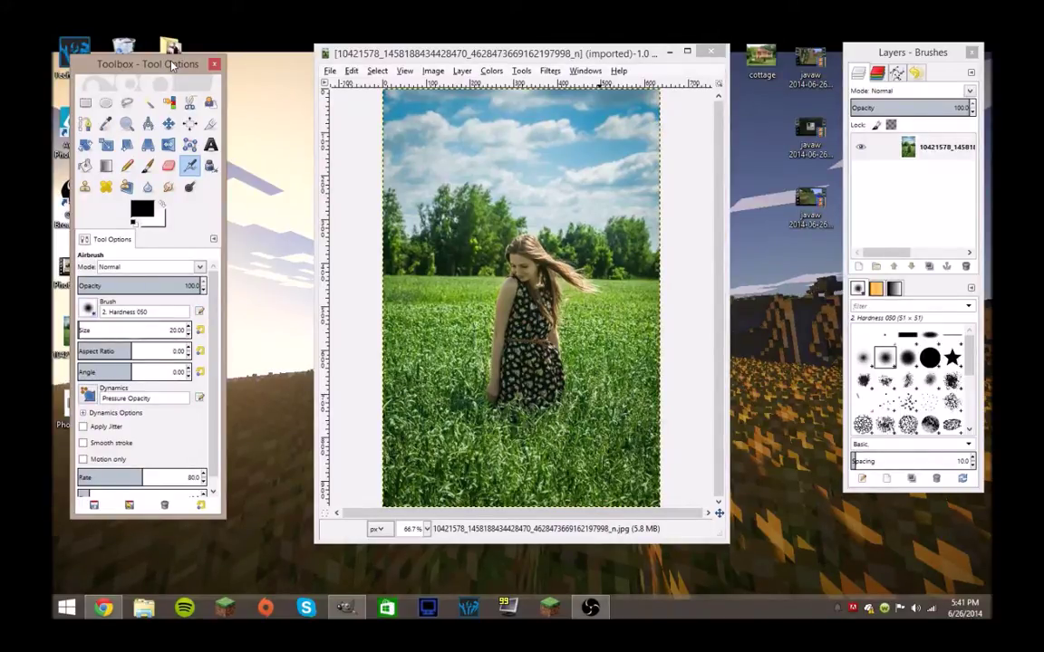
pyautogui.click(403, 55)
pyautogui.click(460, 71)
pyautogui.click(464, 54)
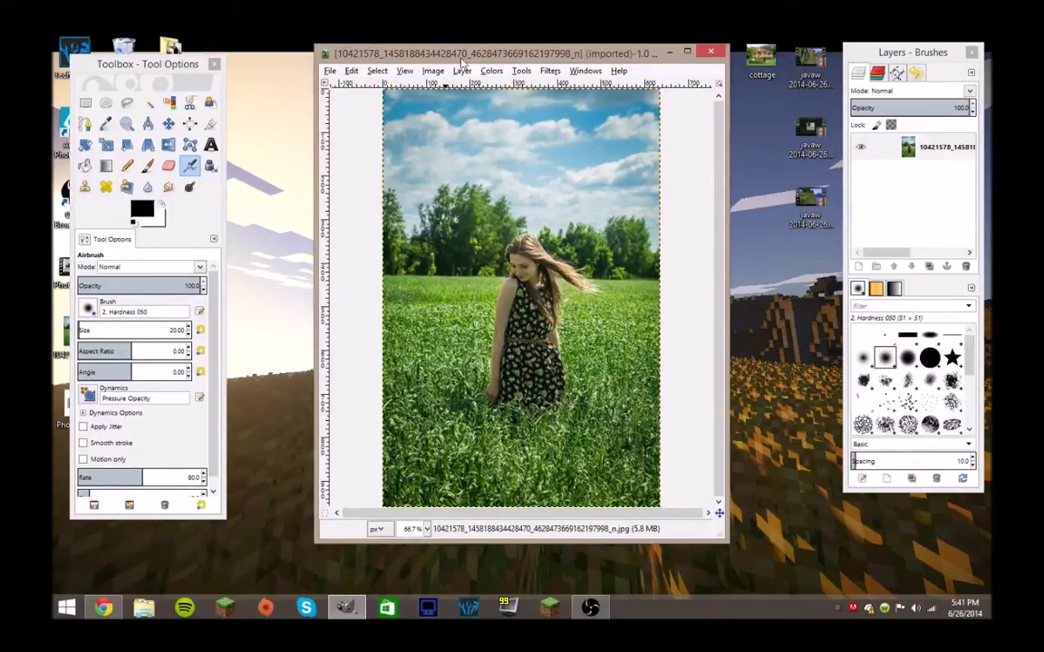
pyautogui.press('1')
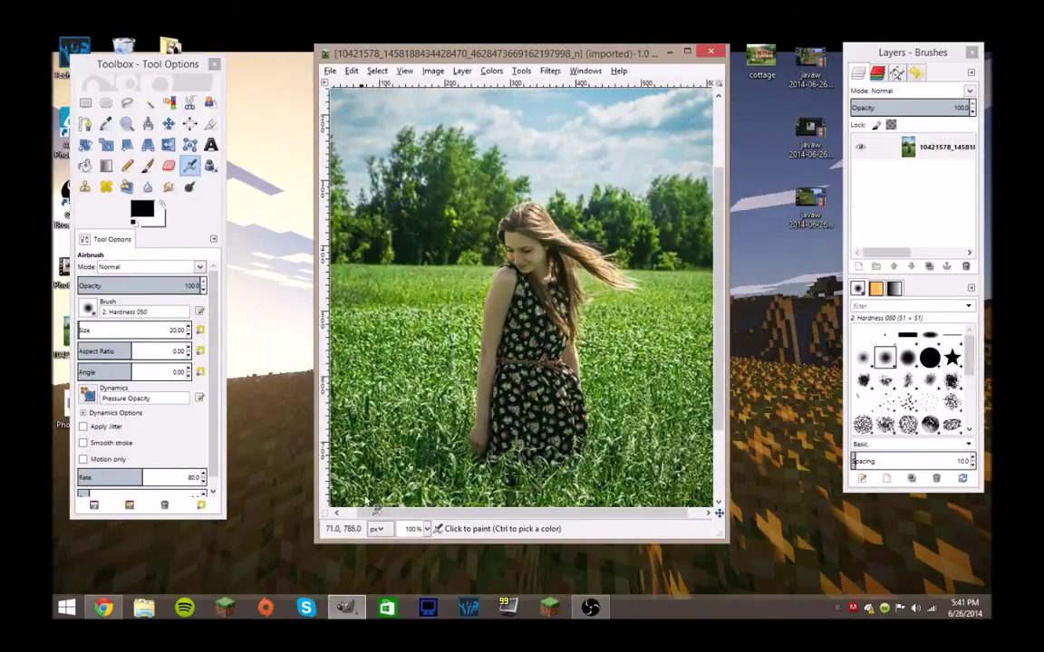
pyautogui.click(425, 529)
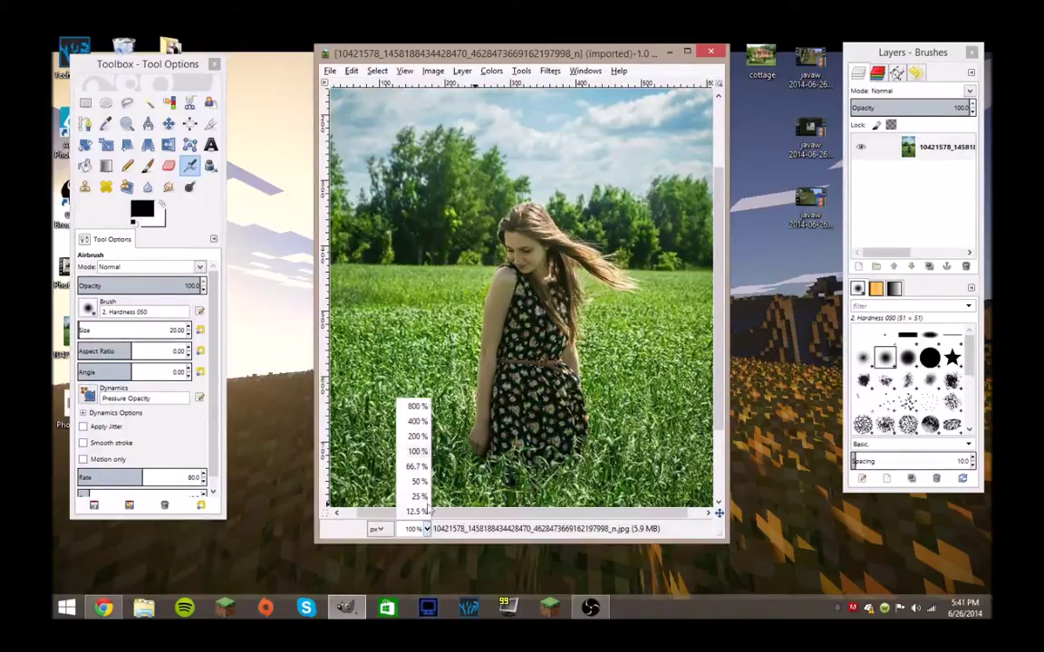
pyautogui.click(417, 451)
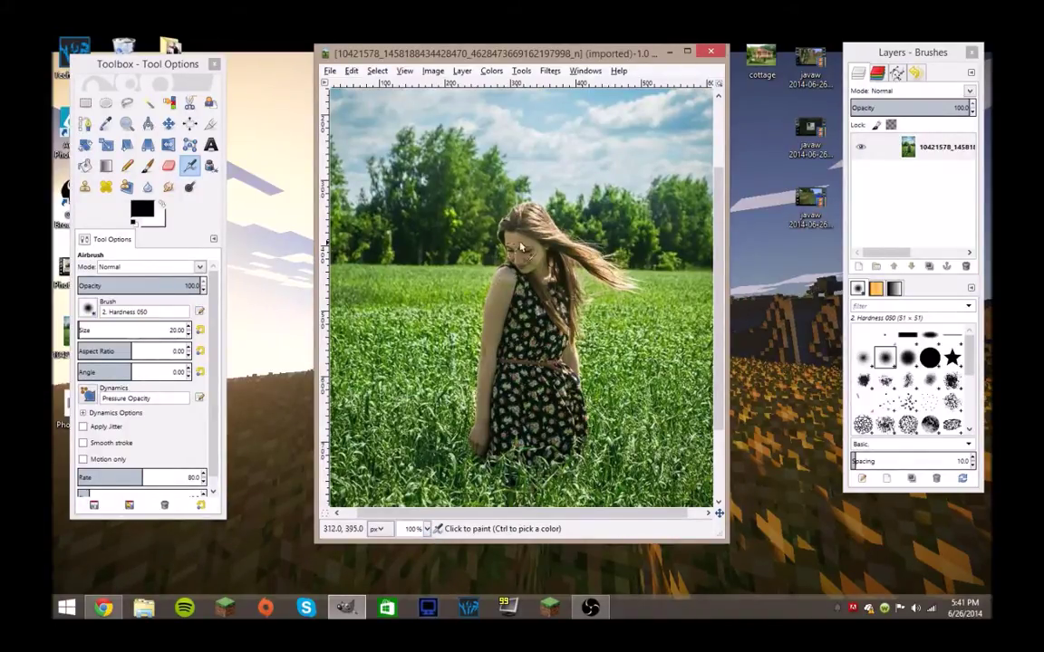
pyautogui.click(429, 526)
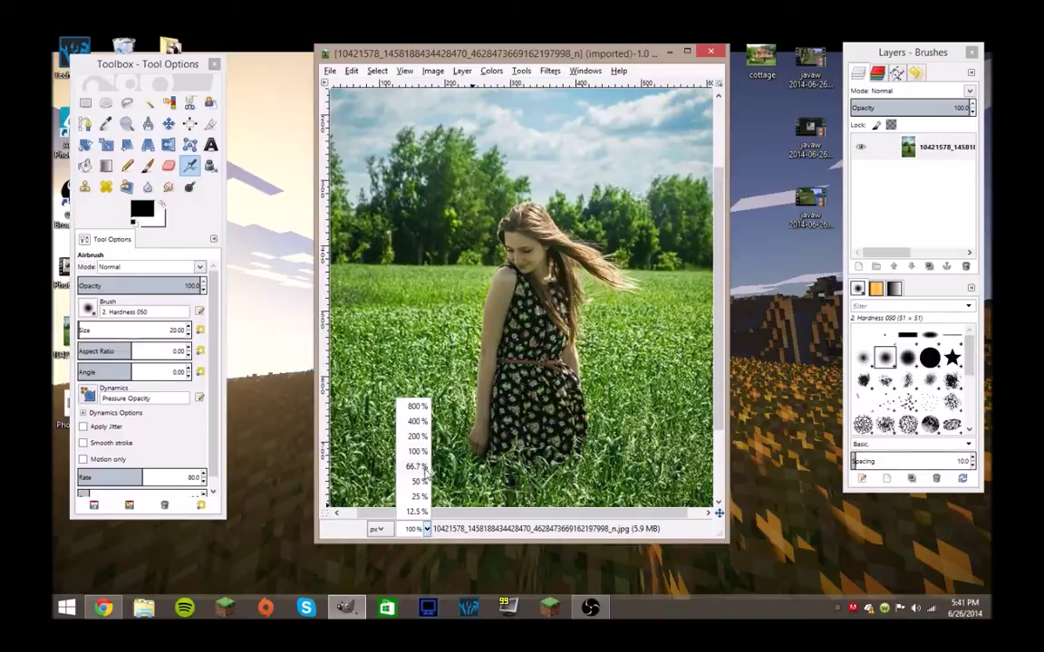
pyautogui.click(424, 469)
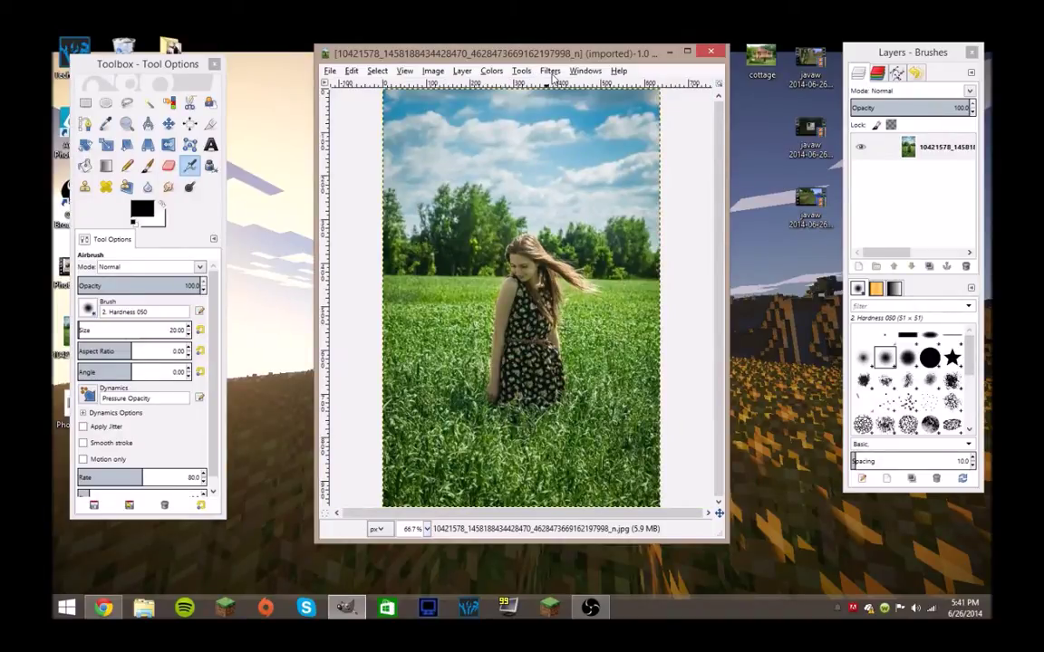
# Step: Open Lighting Effects and move the light toward the preview's top right
pyautogui.click(521, 71)
pyautogui.moveTo(491, 71)
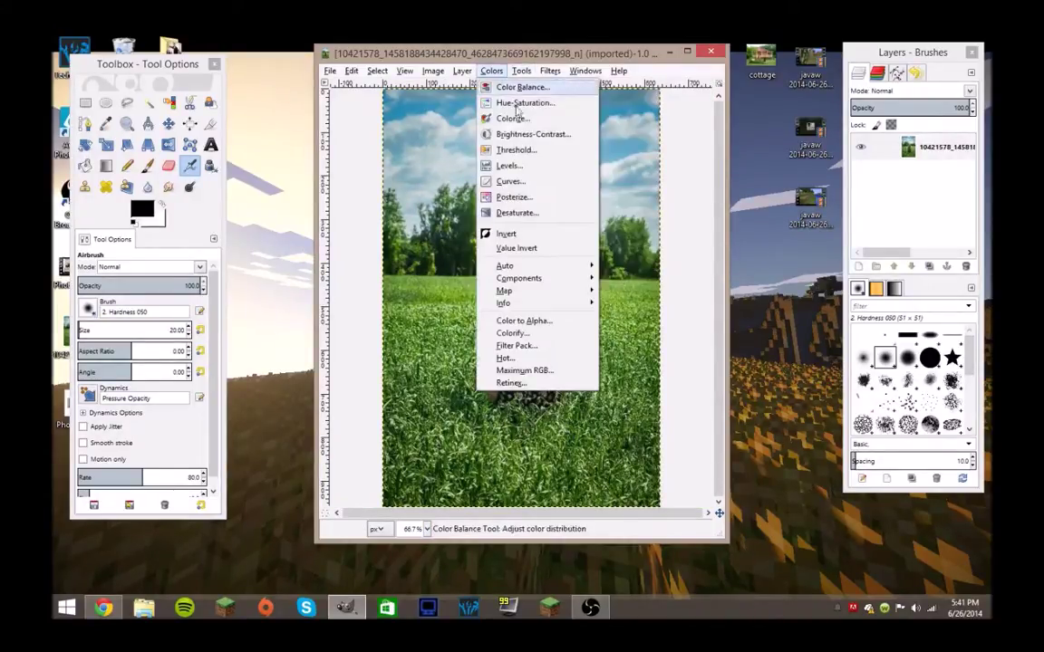
pyautogui.moveTo(550, 70)
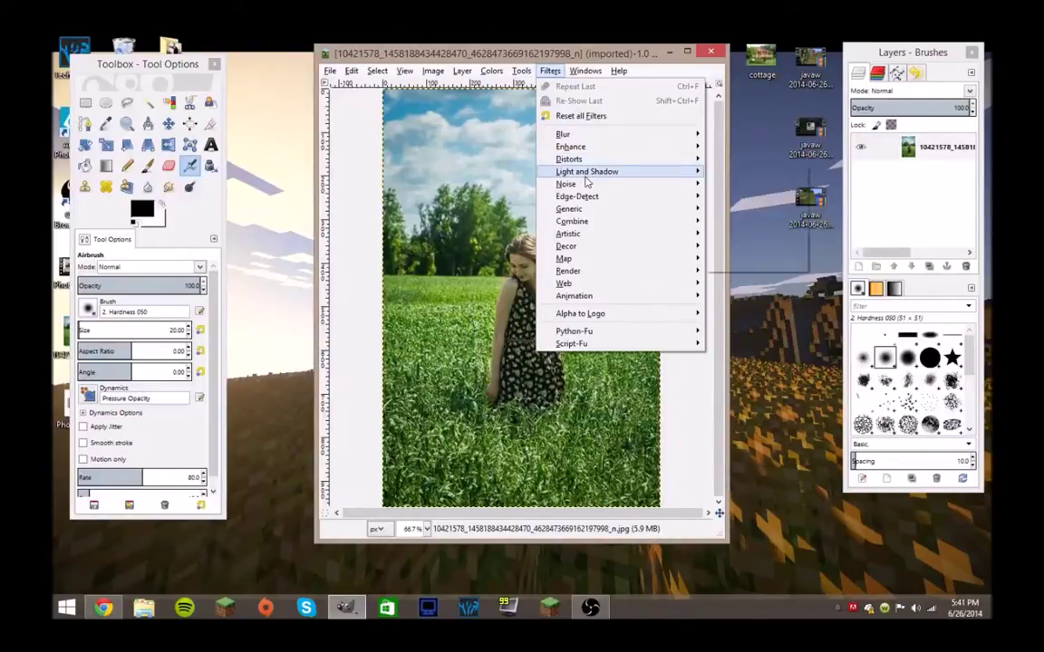
pyautogui.moveTo(587, 174)
pyautogui.click(739, 196)
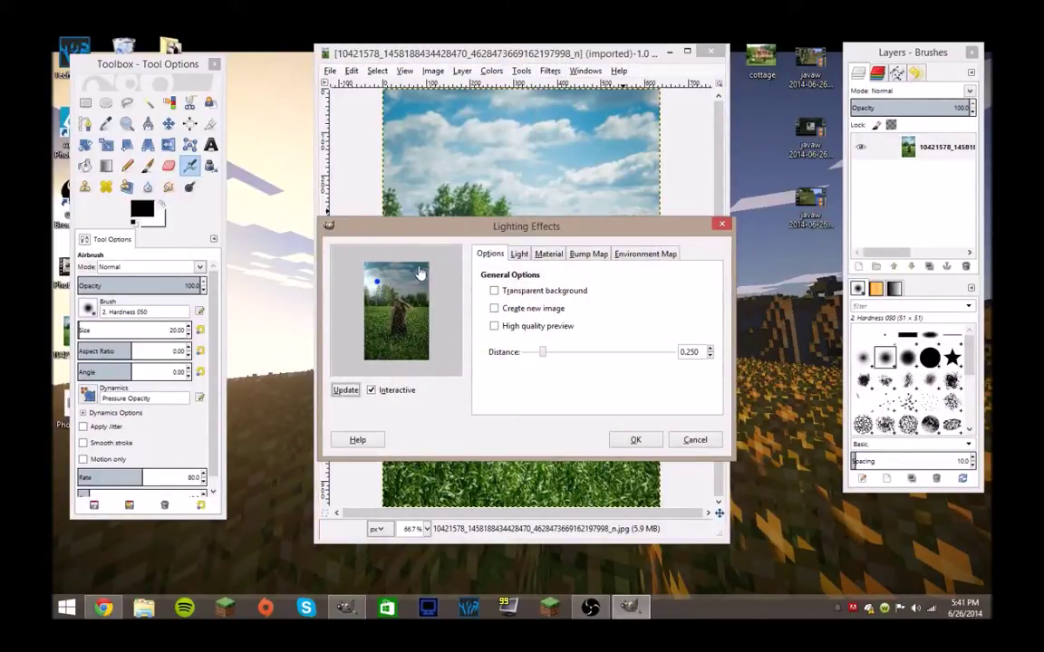
pyautogui.click(423, 272)
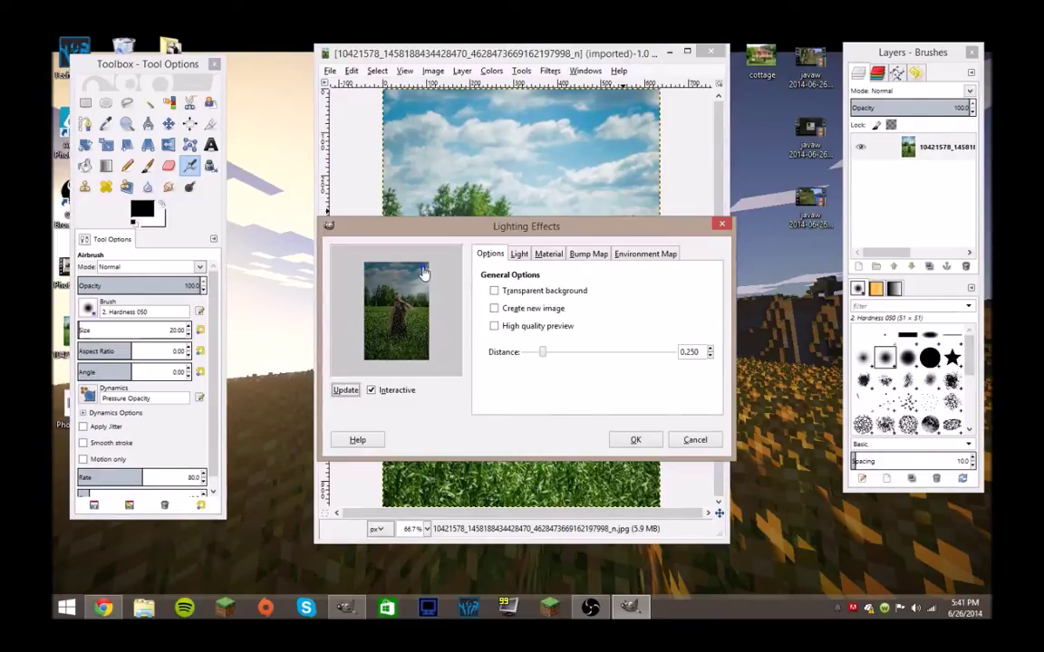
pyautogui.moveTo(423, 272); pyautogui.dragTo(429, 270)
pyautogui.moveTo(542, 352); pyautogui.dragTo(544, 353)
# Step: Set material Glowing 0.60, Bright 0.74, Shiny 0.17, Polished 27.10 and apply the effect
pyautogui.click(519, 254)
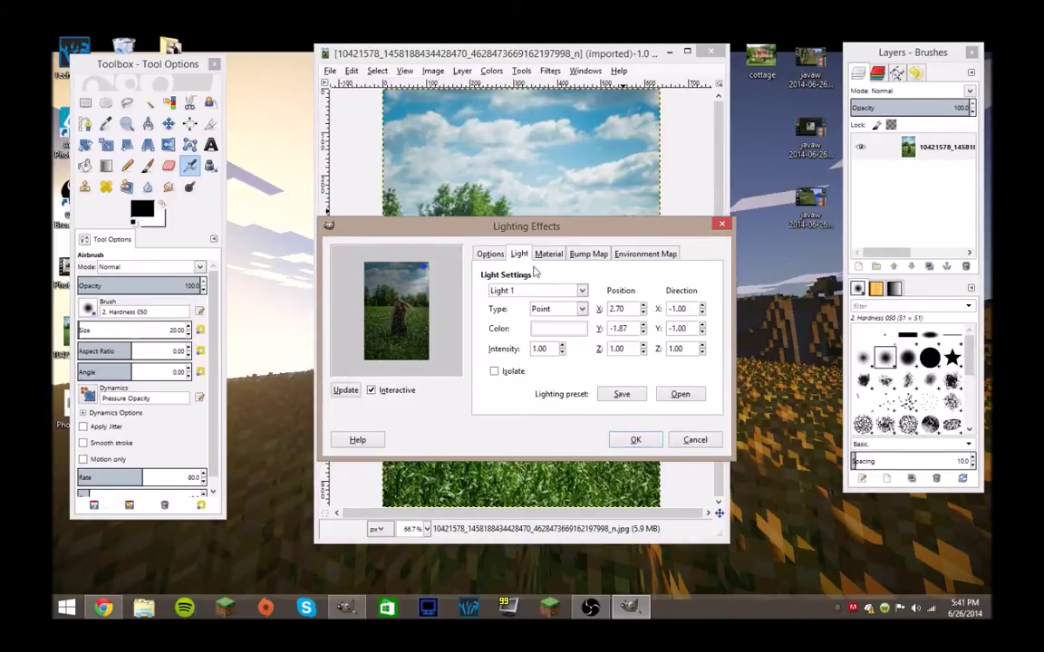
pyautogui.click(549, 254)
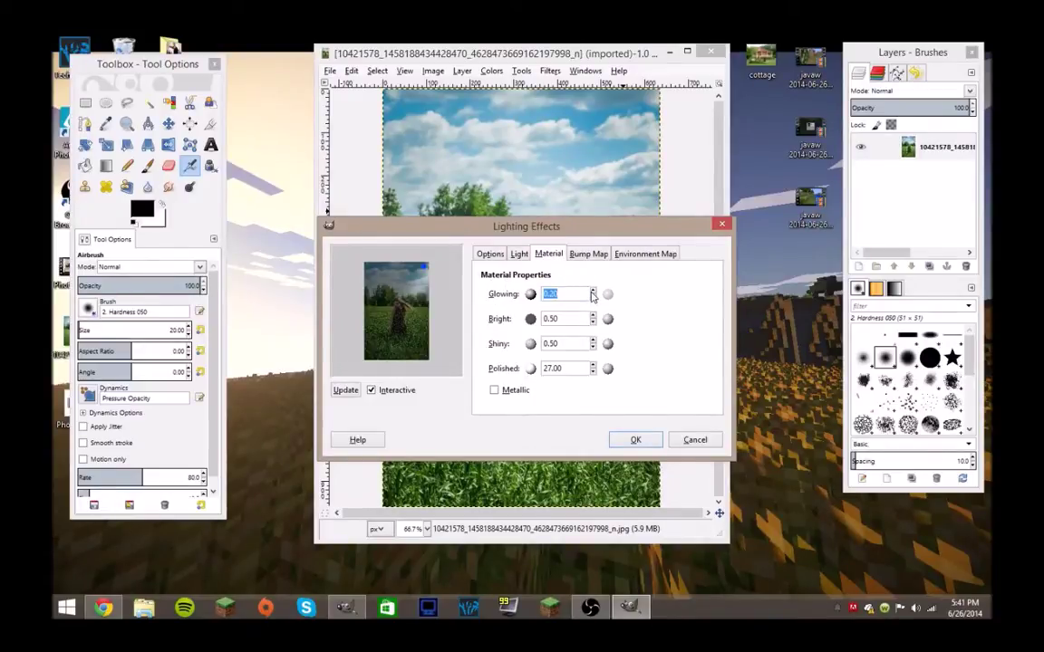
pyautogui.moveTo(593, 293); pyautogui.dragTo(593, 318)
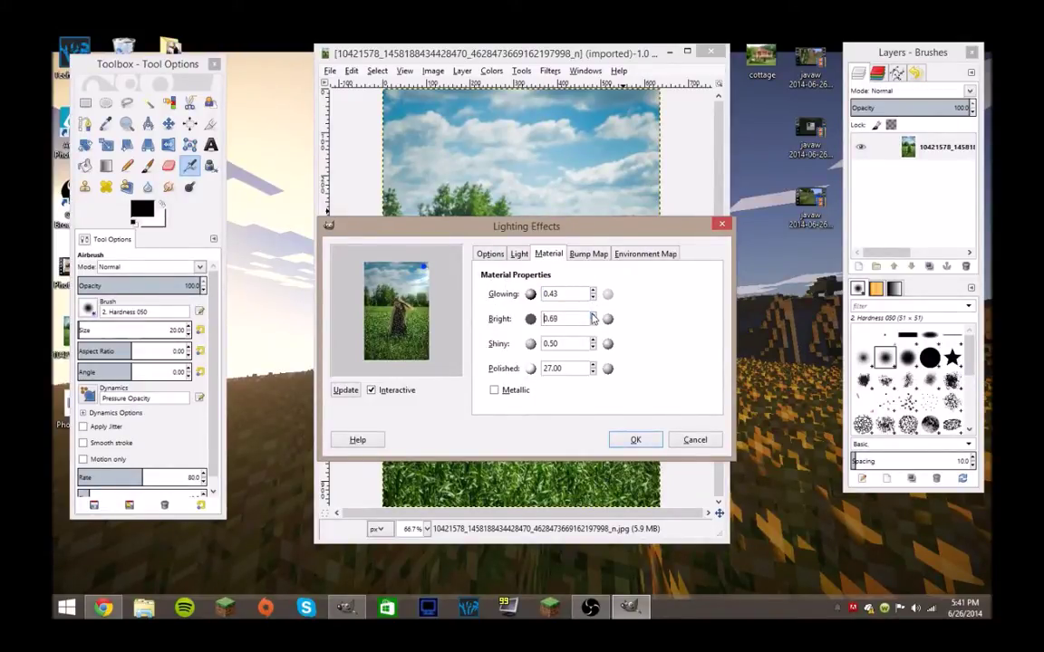
pyautogui.click(592, 315)
pyautogui.click(593, 316)
pyautogui.moveTo(592, 343); pyautogui.dragTo(595, 351)
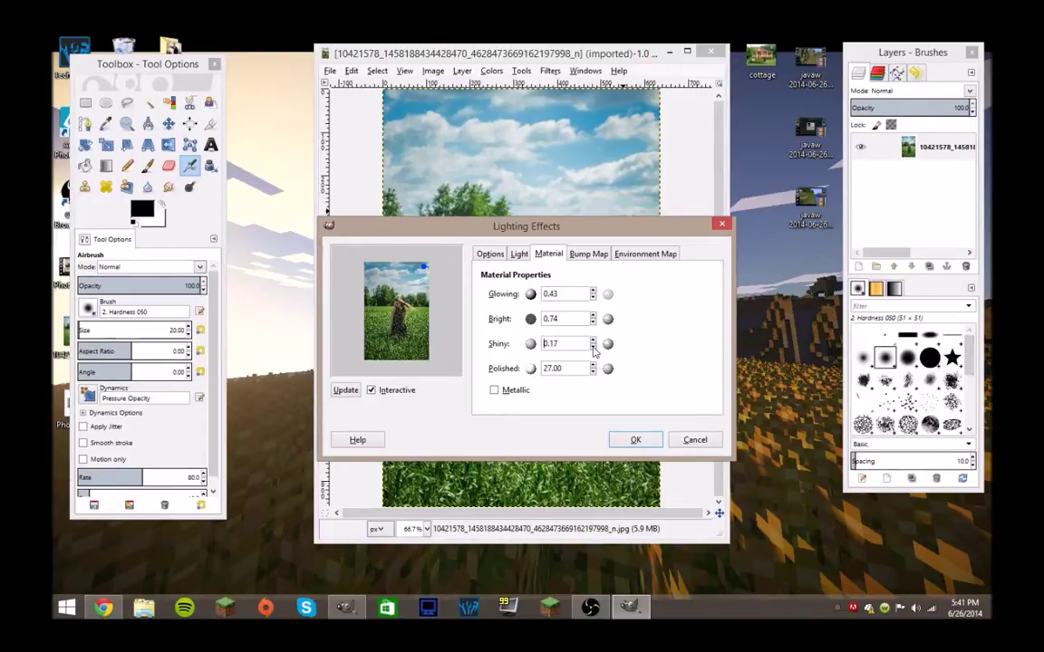
pyautogui.click(594, 365)
pyautogui.click(593, 293)
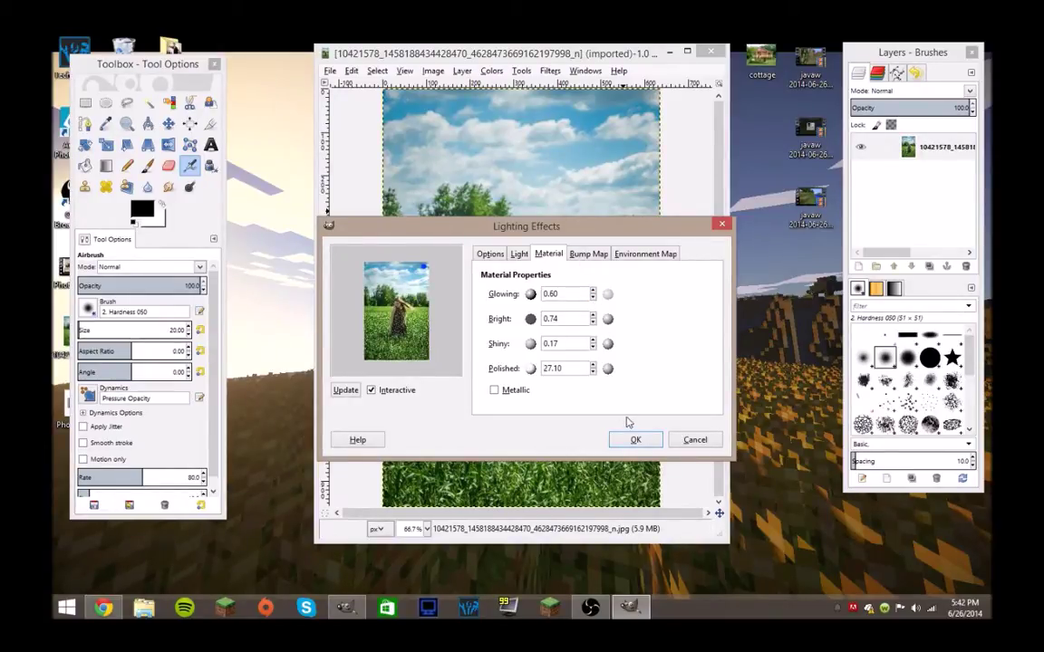
pyautogui.click(640, 439)
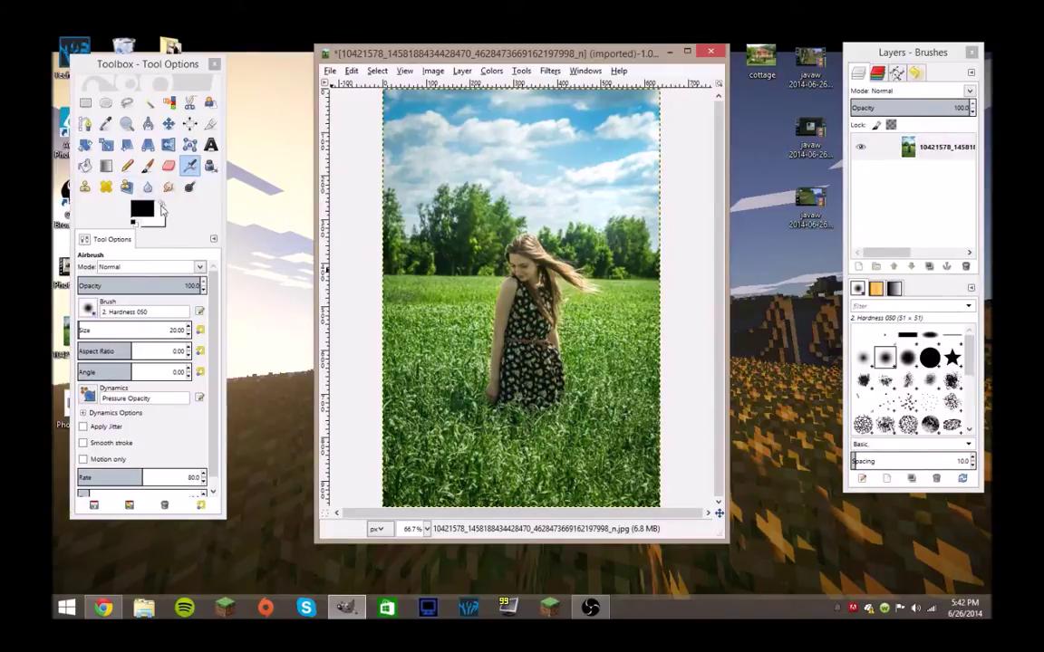
# Step: Set white paint, 100% zoom, and a Soft light Airbrush at opacity 27.1, size 61.55
pyautogui.click(162, 208)
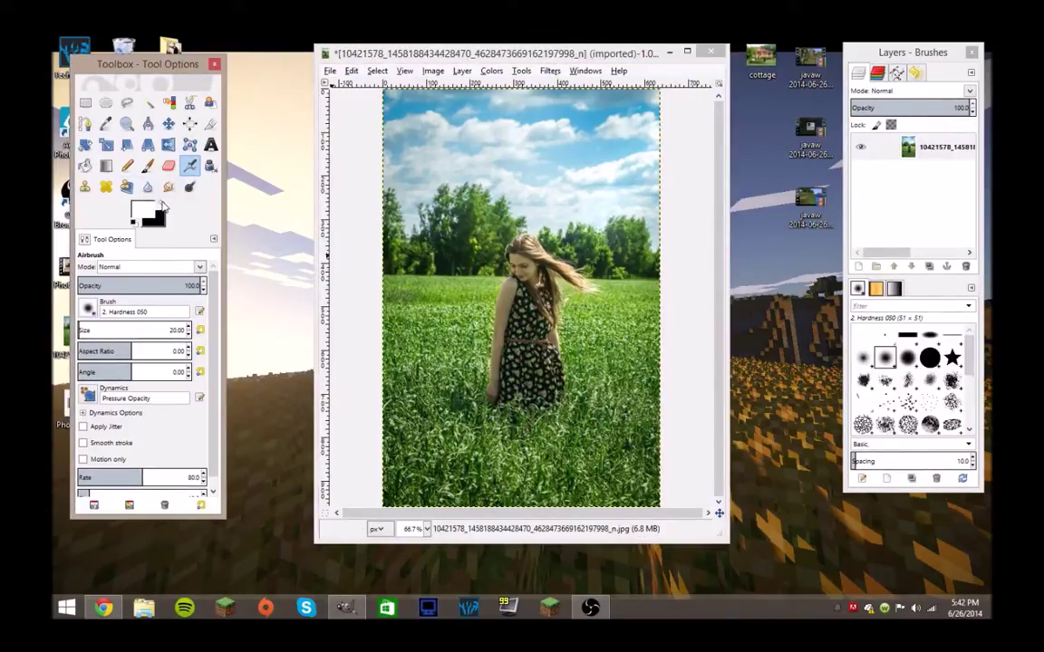
pyautogui.click(427, 531)
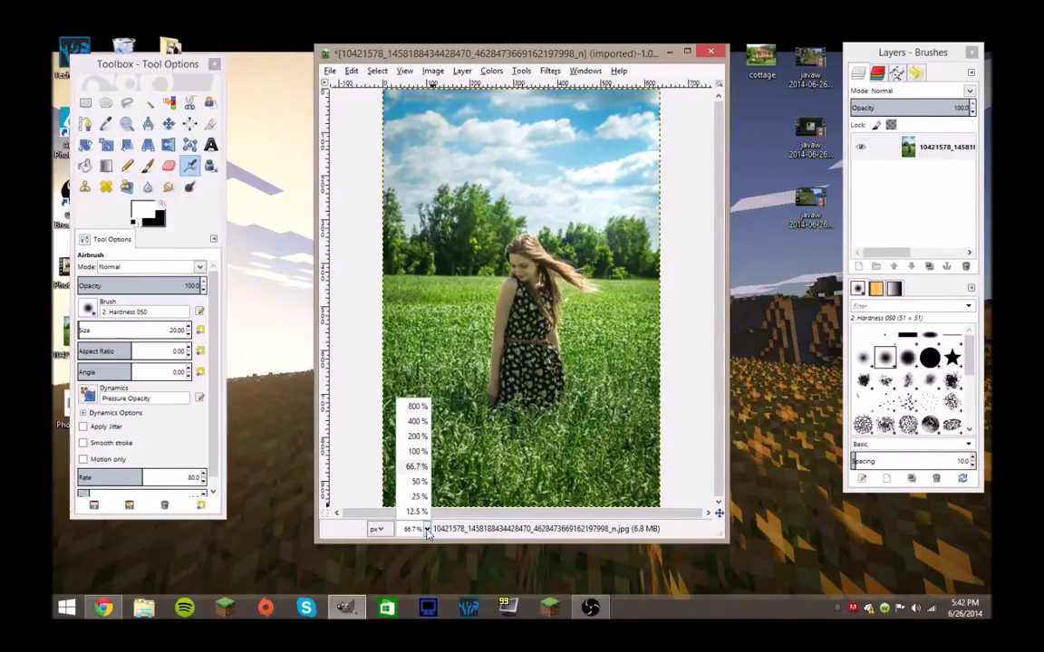
pyautogui.click(415, 452)
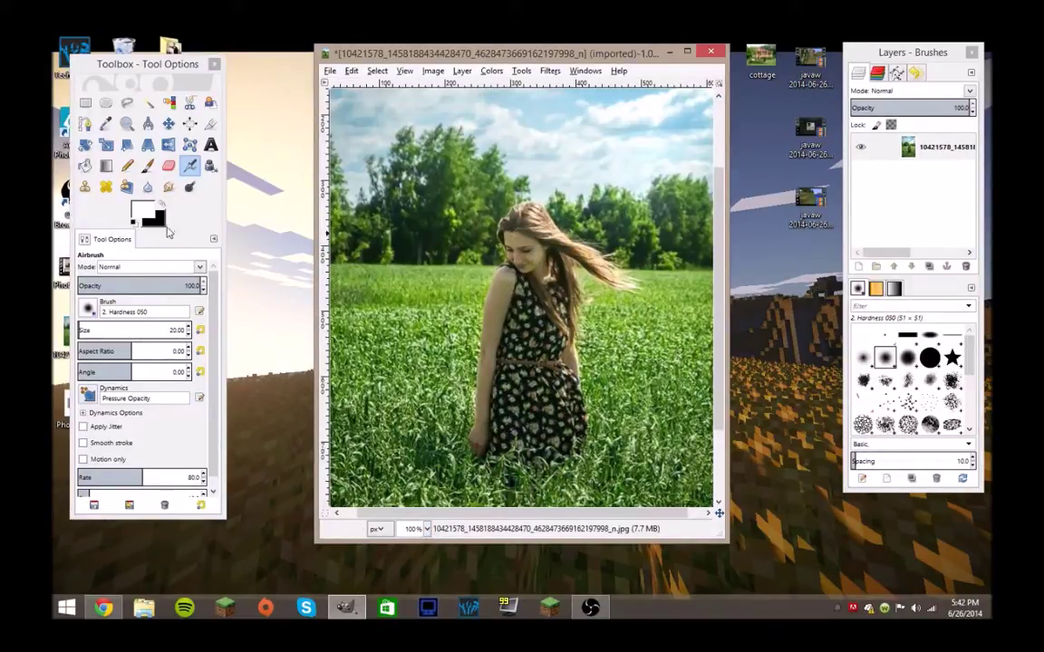
pyautogui.click(179, 266)
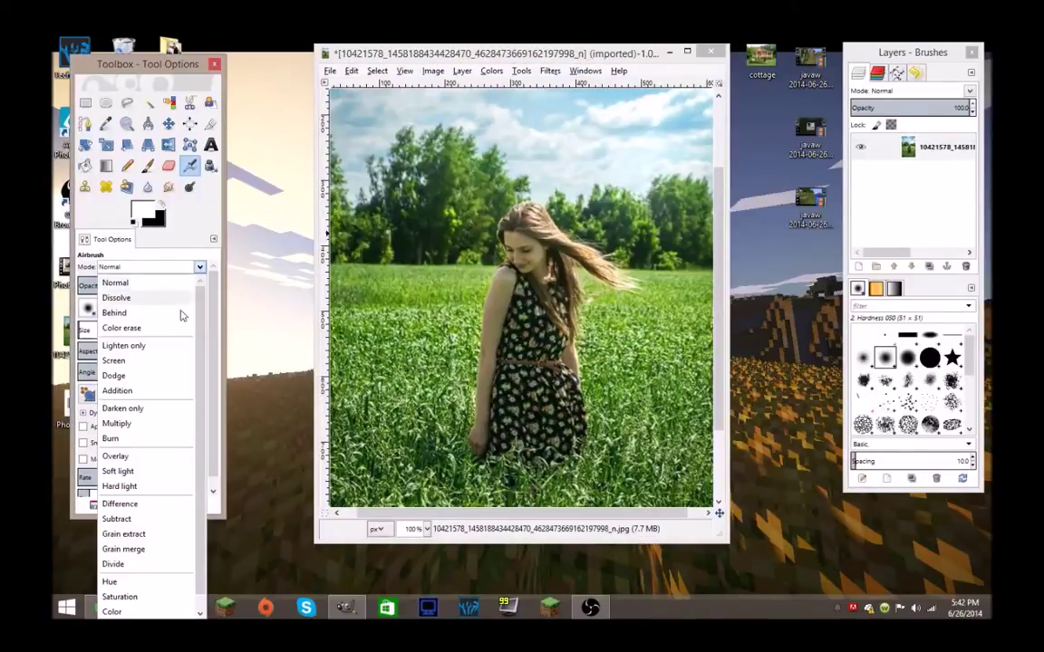
pyautogui.click(167, 472)
pyautogui.moveTo(144, 286)
pyautogui.mouseDown()
pyautogui.moveTo(83, 286)
pyautogui.moveTo(110, 285)
pyautogui.mouseUp()
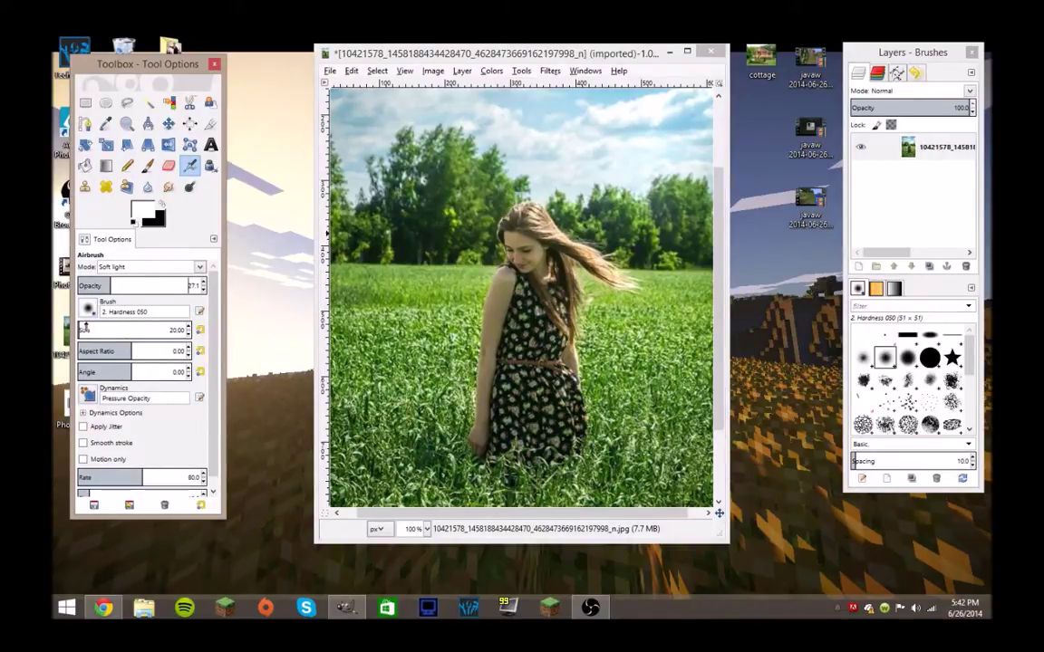
pyautogui.moveTo(84, 329); pyautogui.dragTo(80, 330)
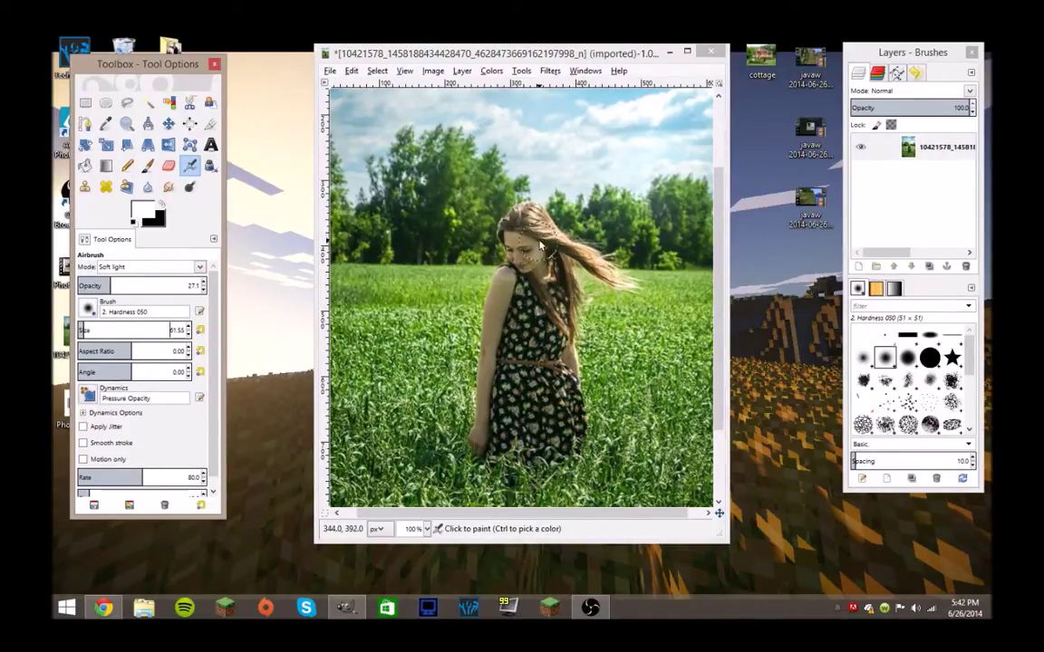
# Step: Brush soft-light white strokes over the girl's face, raising opacity to 67.6
pyautogui.click(494, 226)
pyautogui.click(492, 231)
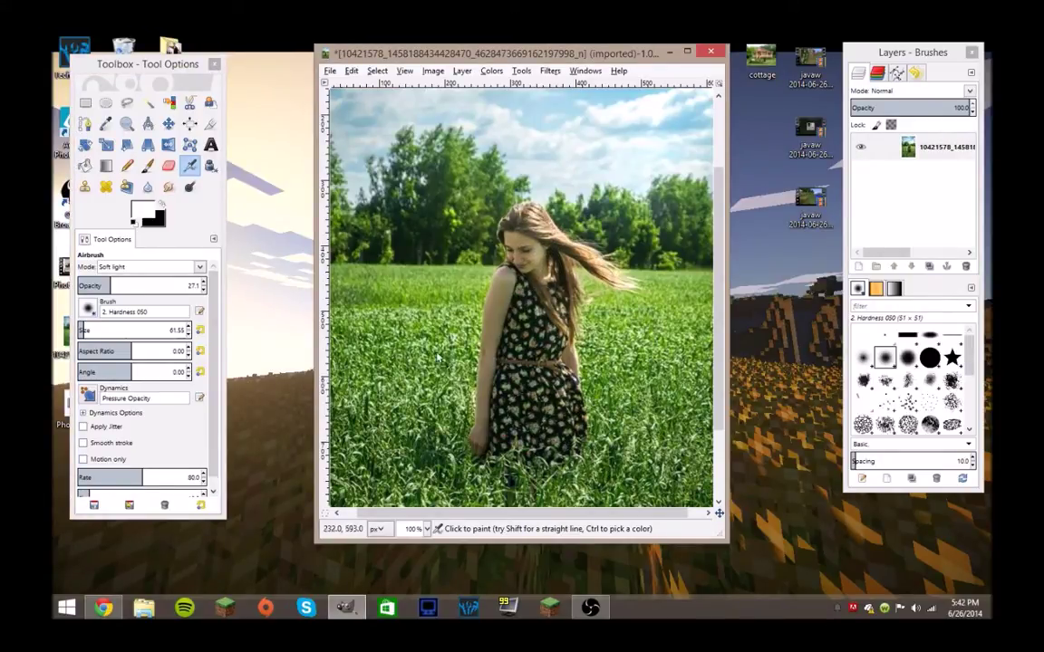
pyautogui.click(160, 286)
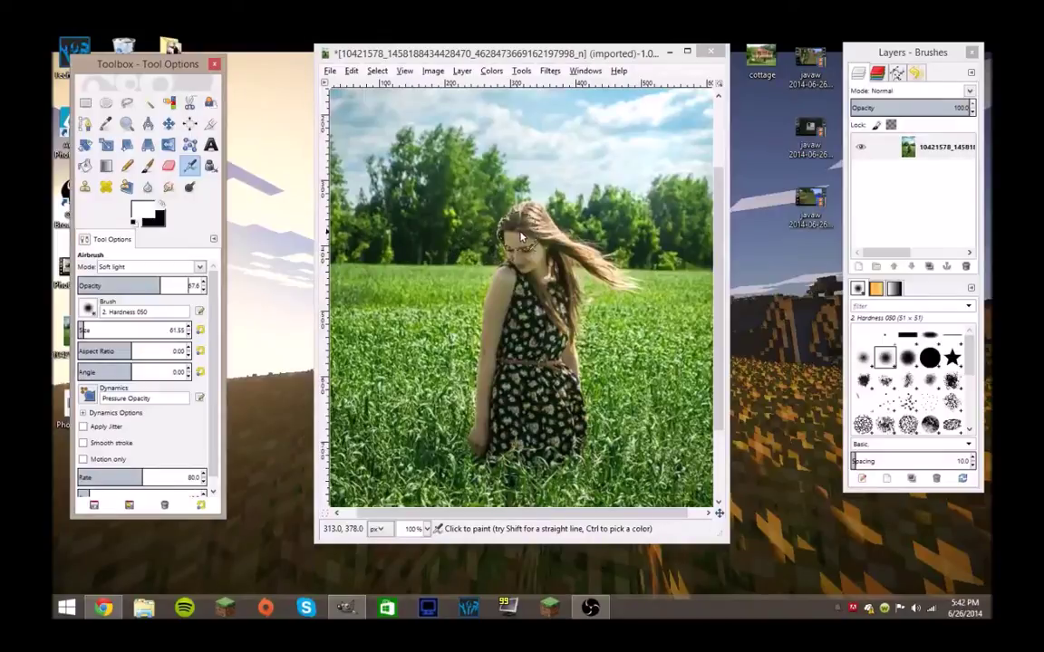
pyautogui.moveTo(521, 237)
pyautogui.mouseDown()
pyautogui.moveTo(541, 273)
pyautogui.moveTo(540, 233)
pyautogui.moveTo(551, 419)
pyautogui.moveTo(541, 280)
pyautogui.moveTo(570, 450)
pyautogui.moveTo(542, 264)
pyautogui.moveTo(515, 231)
pyautogui.moveTo(554, 283)
pyautogui.moveTo(509, 243)
pyautogui.moveTo(554, 288)
pyautogui.moveTo(565, 331)
pyautogui.mouseUp()
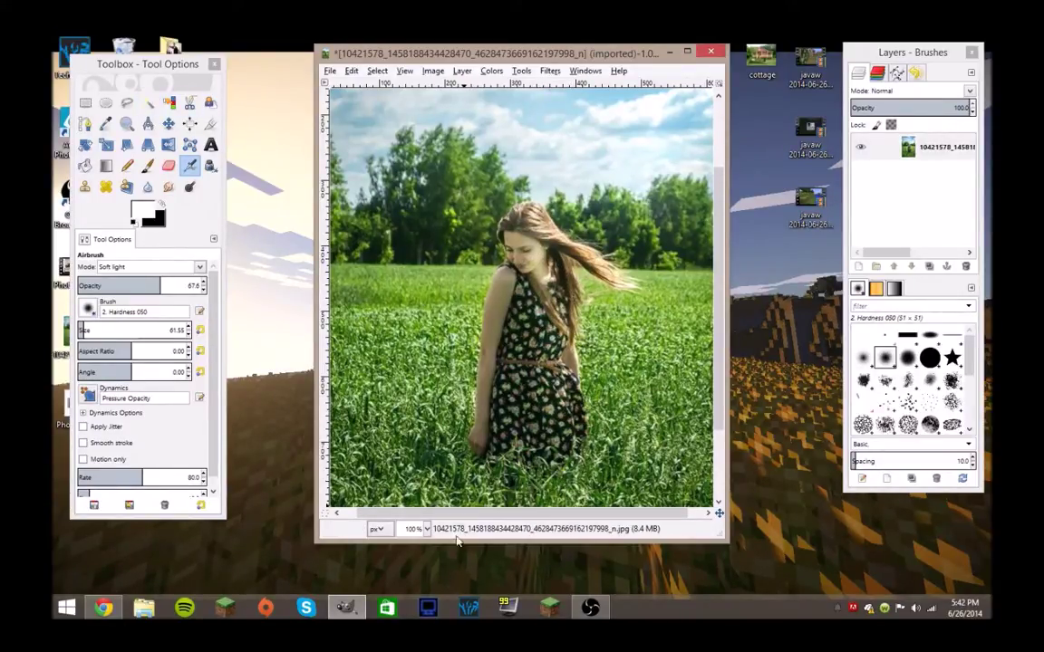
pyautogui.click(426, 529)
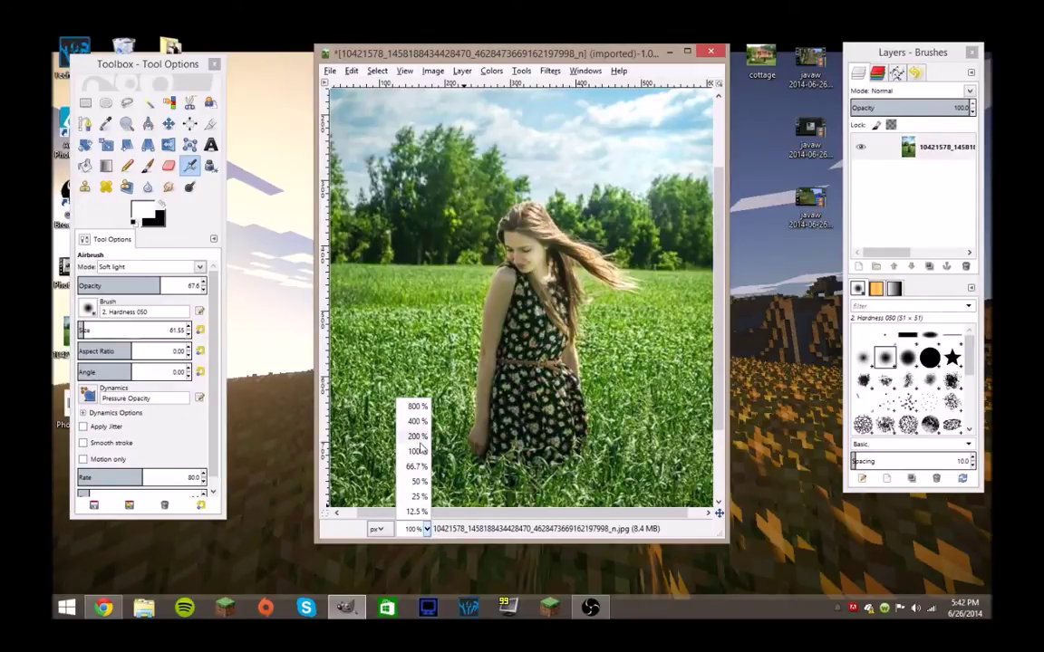
# Step: Zoom to 400% on the face and switch to a smaller Pencil
pyautogui.click(417, 437)
pyautogui.click(415, 529)
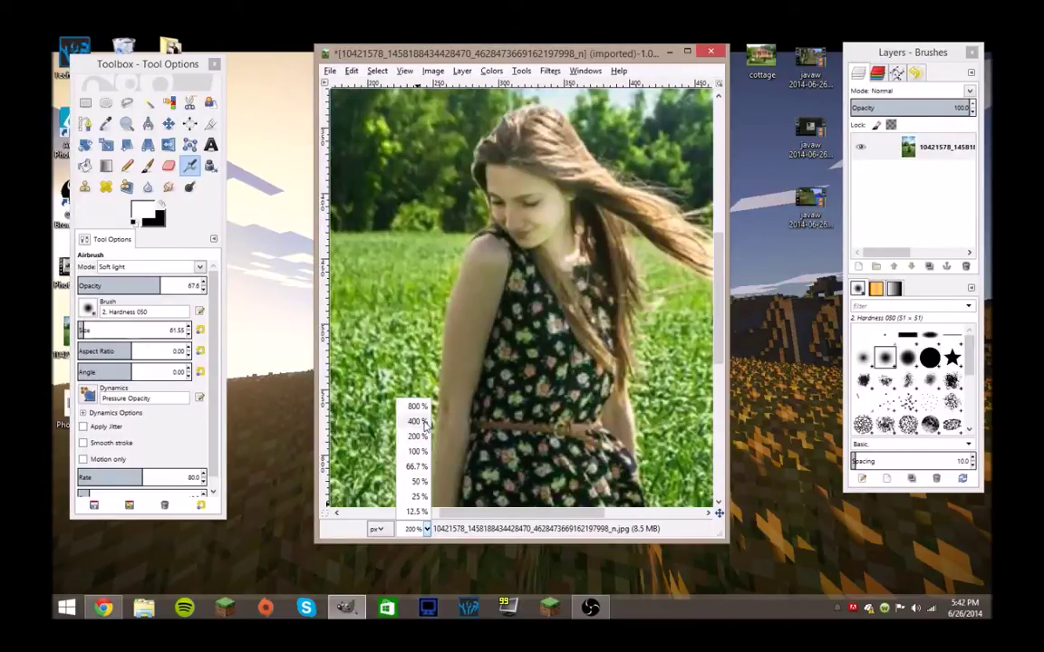
pyautogui.click(415, 422)
pyautogui.scroll(2, 500, 335)
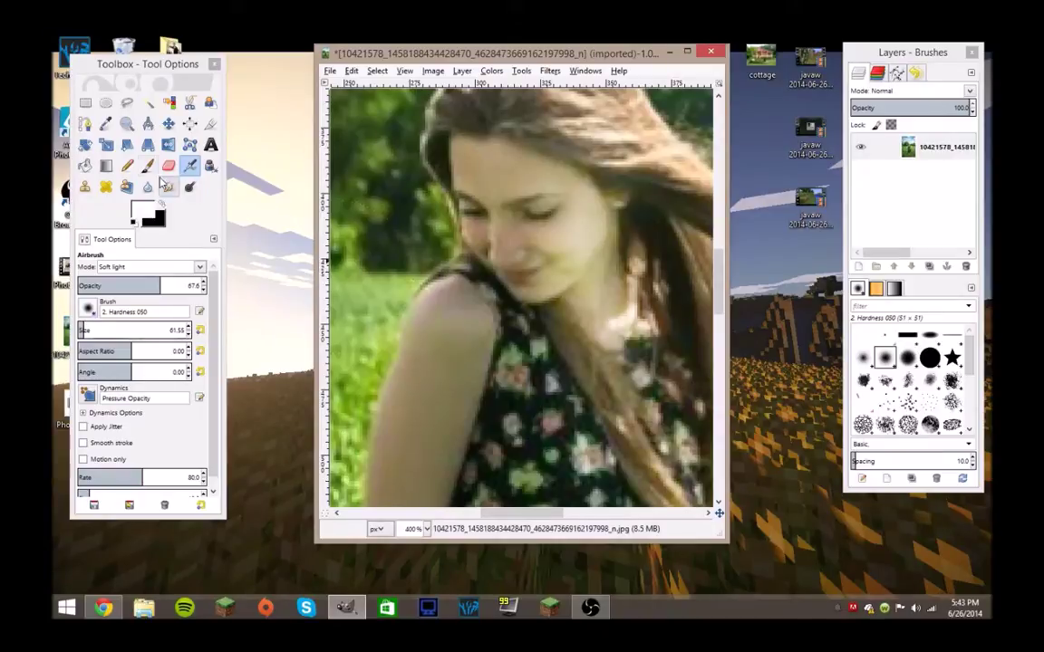
pyautogui.click(127, 164)
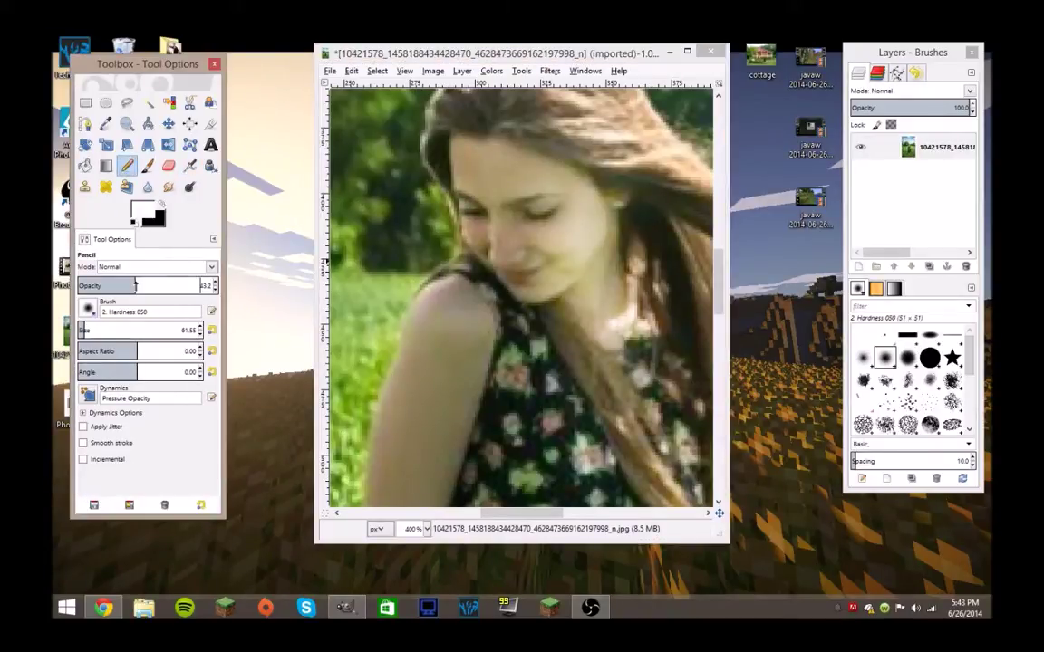
pyautogui.click(82, 329)
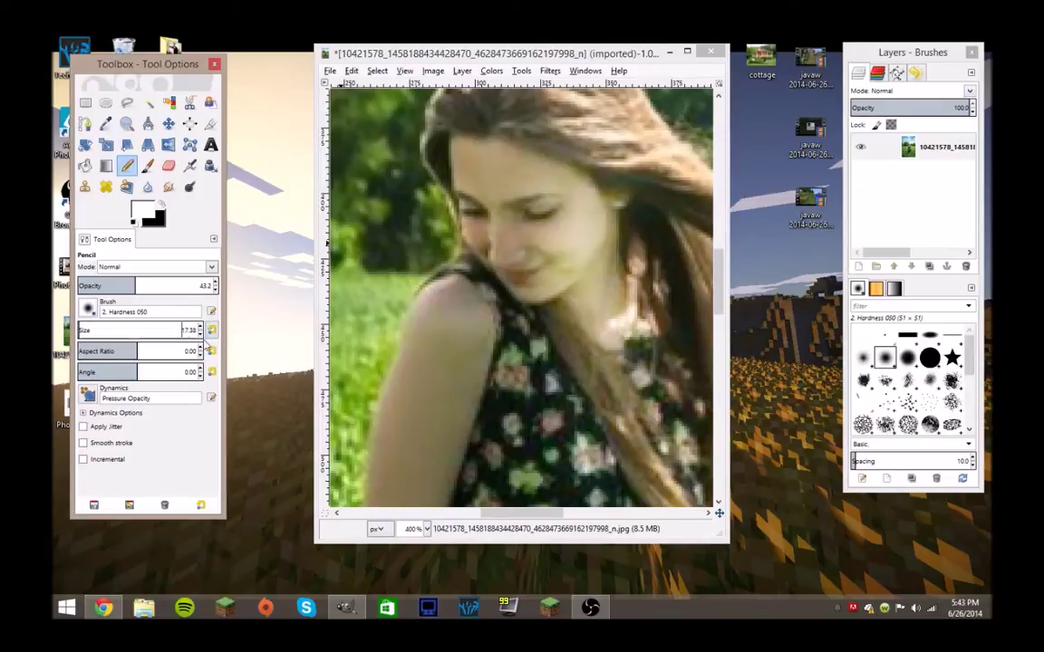
pyautogui.scroll(-11, 195, 330)
pyautogui.scroll(-16, 201, 333)
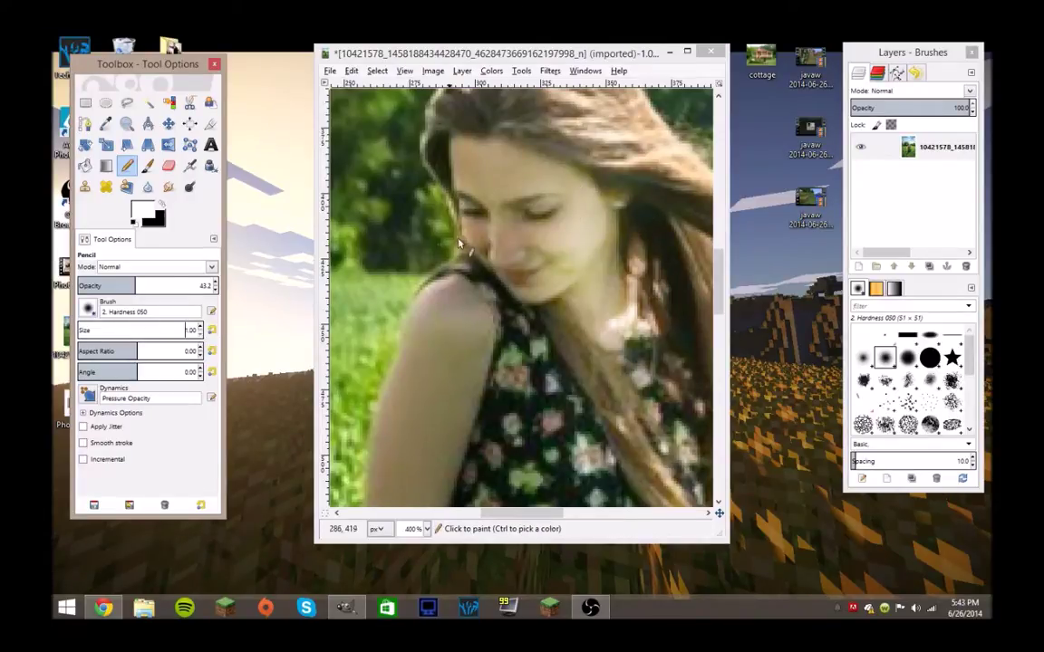
pyautogui.click(557, 214)
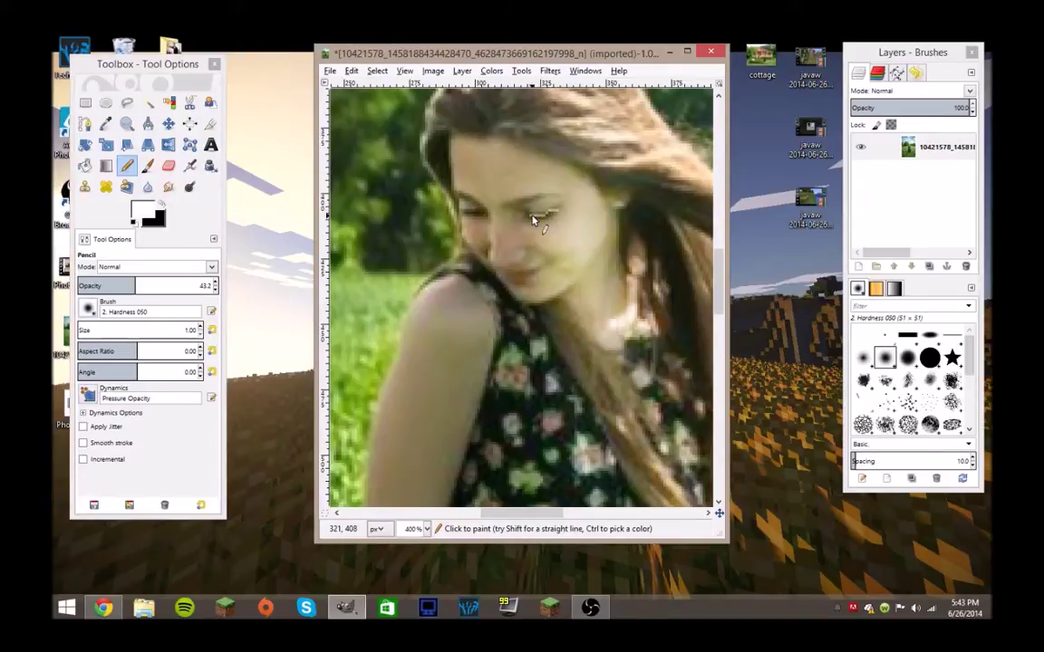
# Step: Draw thin black Pencil strokes along the eyelashes, then view the photo at 66.7%
pyautogui.click(164, 211)
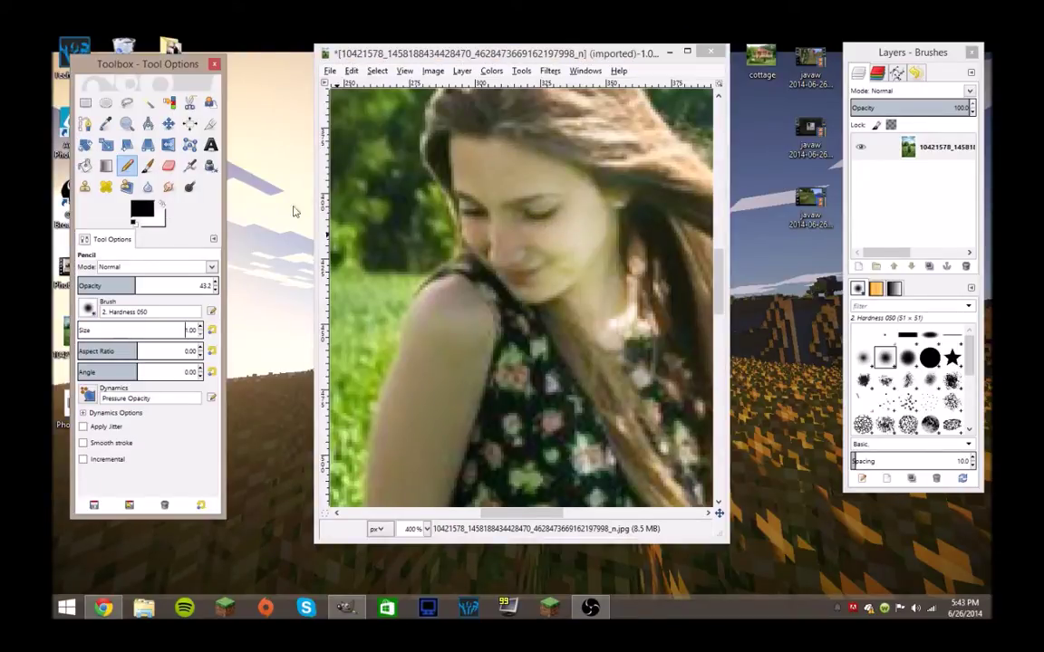
pyautogui.click(560, 206)
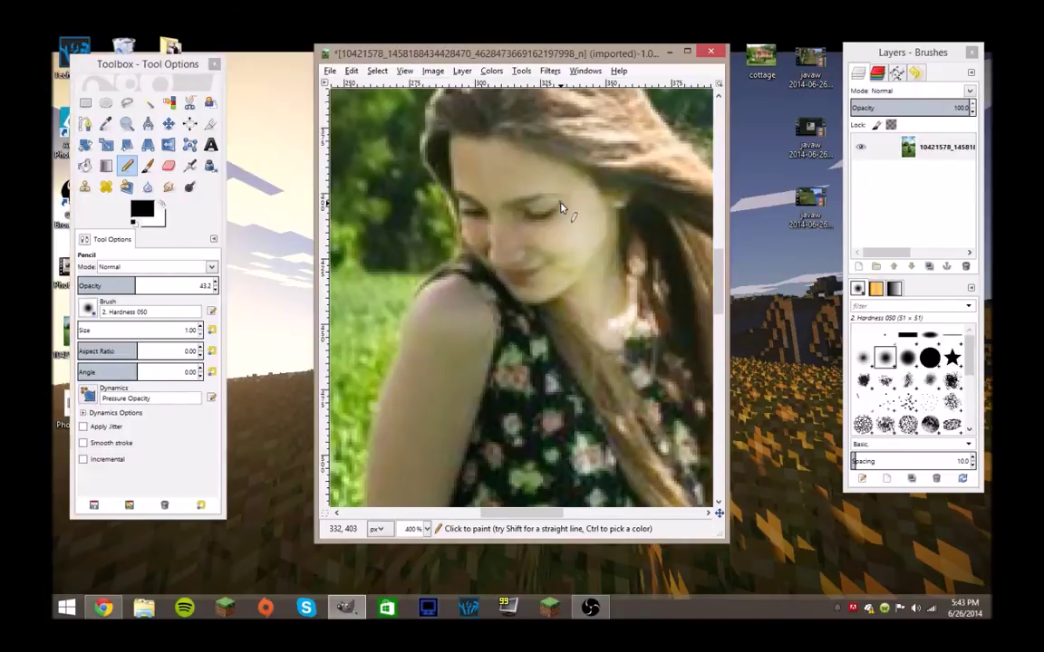
pyautogui.moveTo(560, 205); pyautogui.dragTo(523, 214)
pyautogui.click(426, 528)
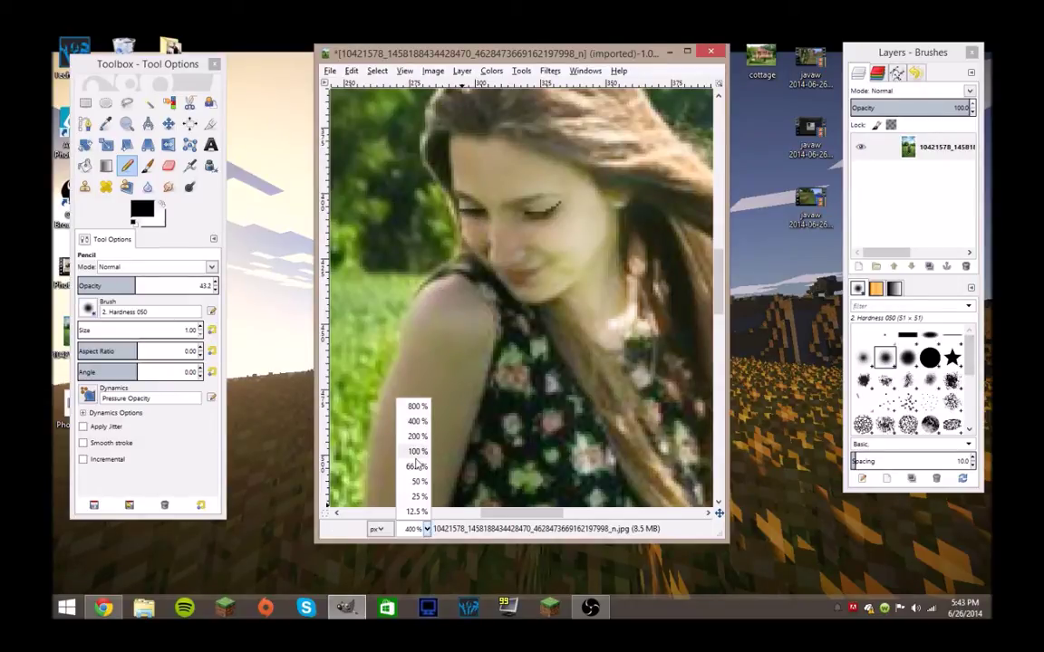
pyautogui.click(418, 479)
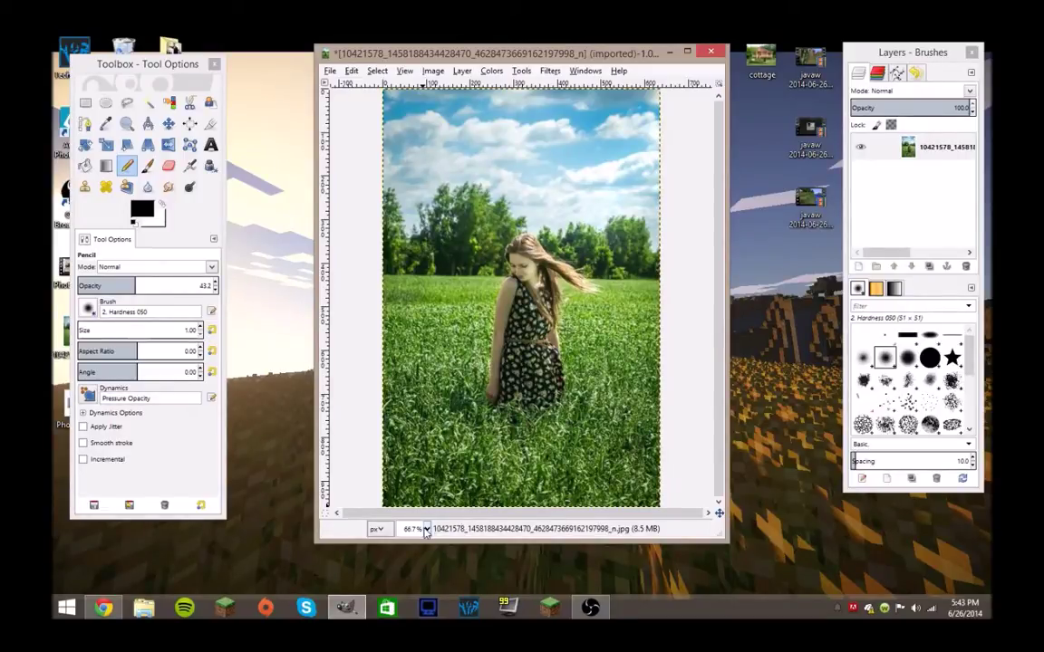
# Step: Zoom to 400%, dab faint 13.1-opacity Pencil touch-ups on the face, and return to 66.7%
pyautogui.click(426, 528)
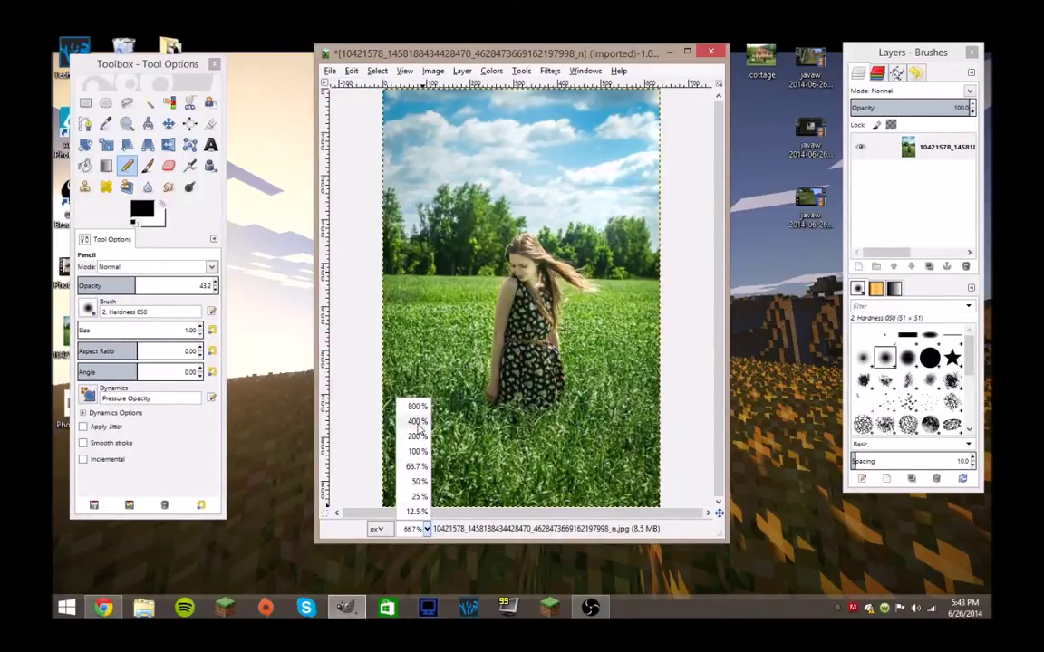
pyautogui.click(416, 421)
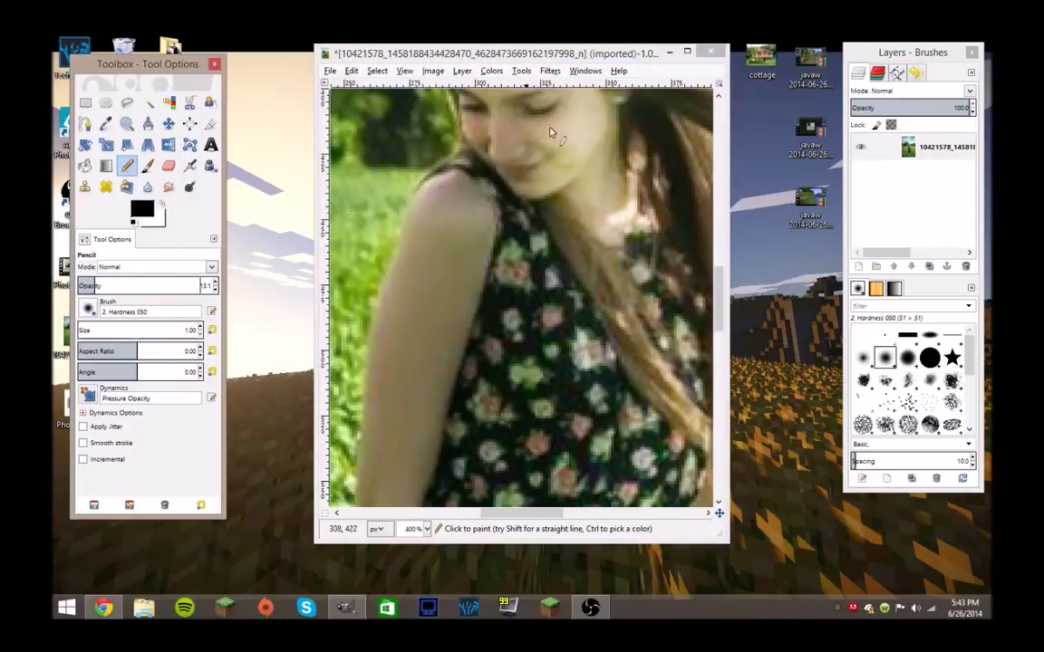
pyautogui.click(557, 107)
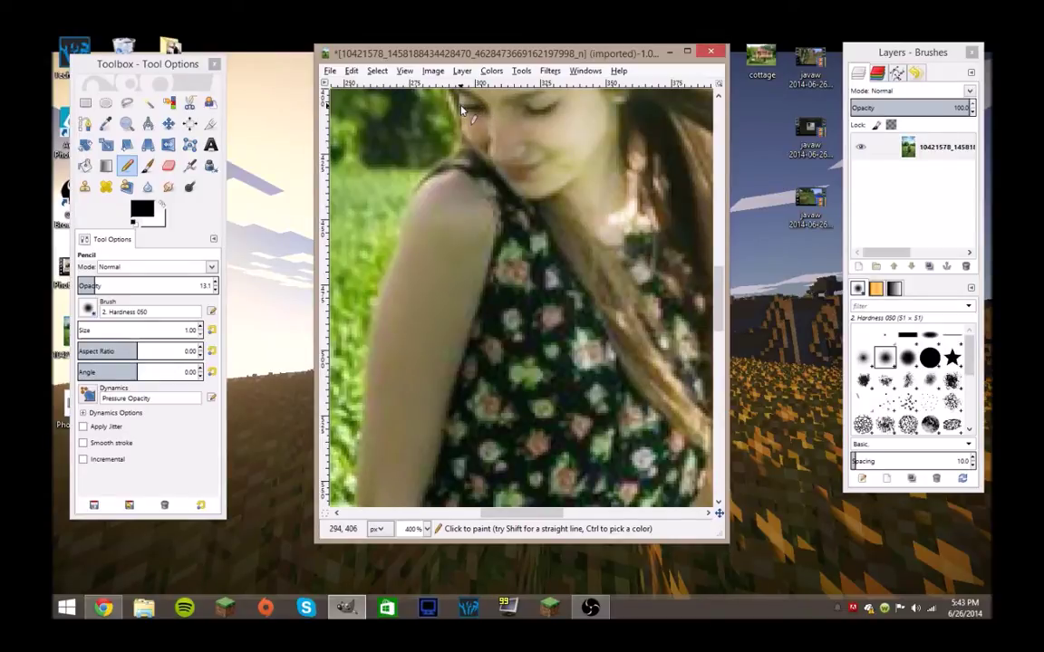
pyautogui.click(426, 528)
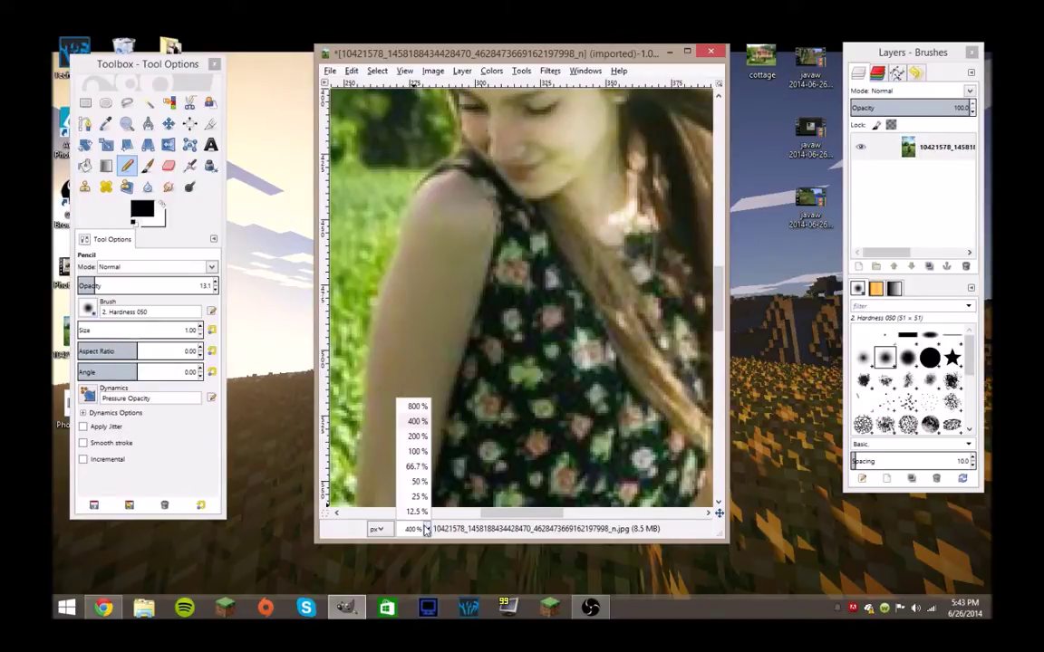
pyautogui.click(419, 469)
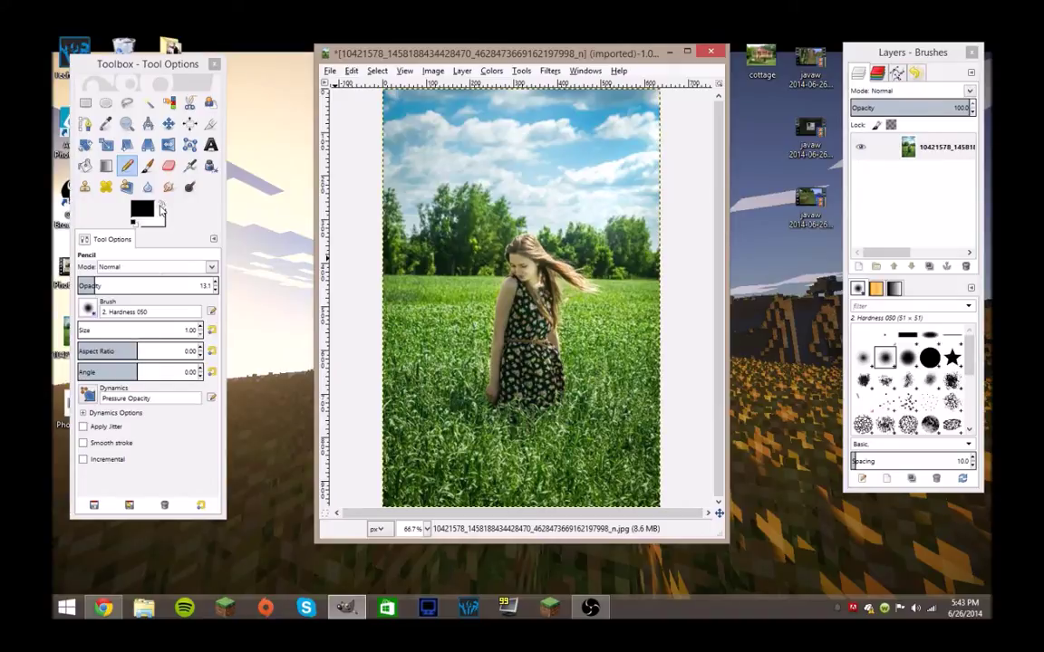
# Step: Switch to the Paintbrush at size 55.59, undo an accidental cut, and set opacity 12.1
pyautogui.click(147, 166)
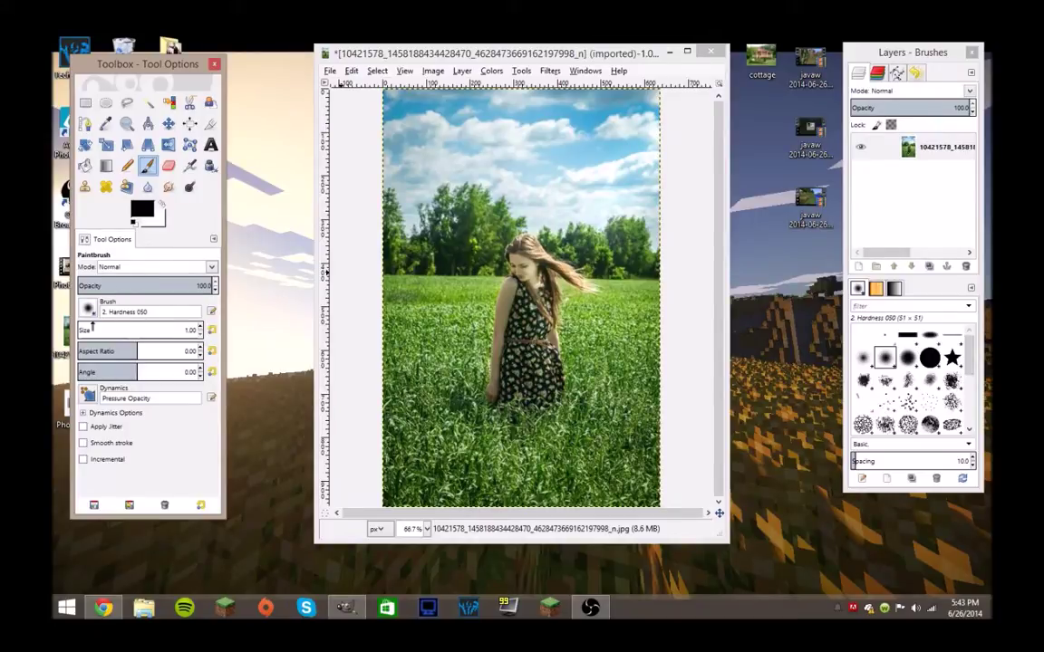
pyautogui.click(84, 330)
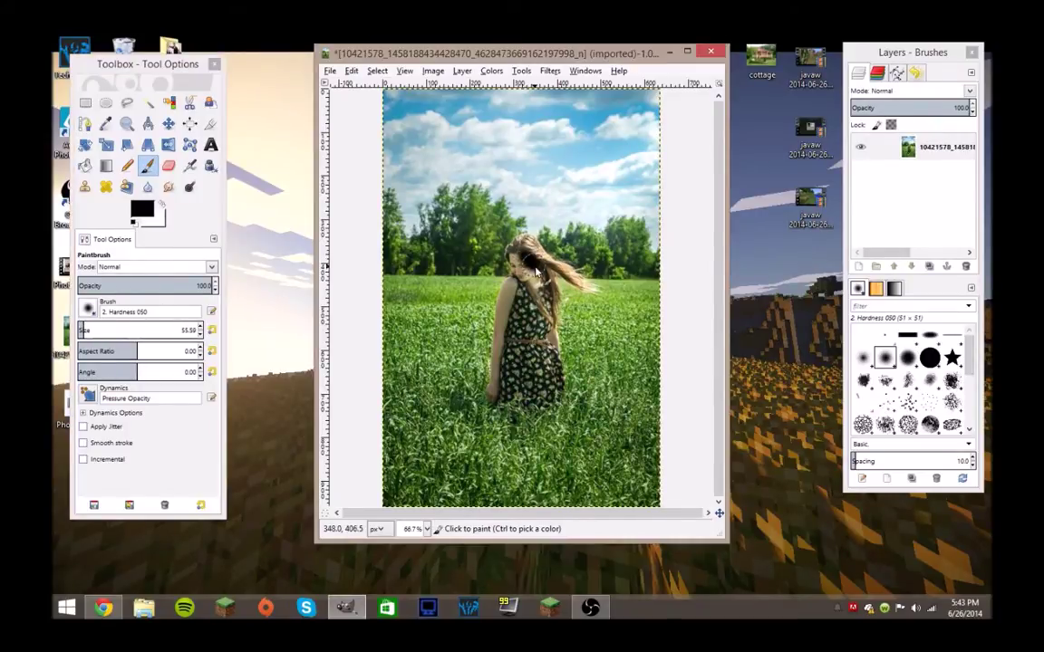
pyautogui.hotkey('ctrl', 'x')
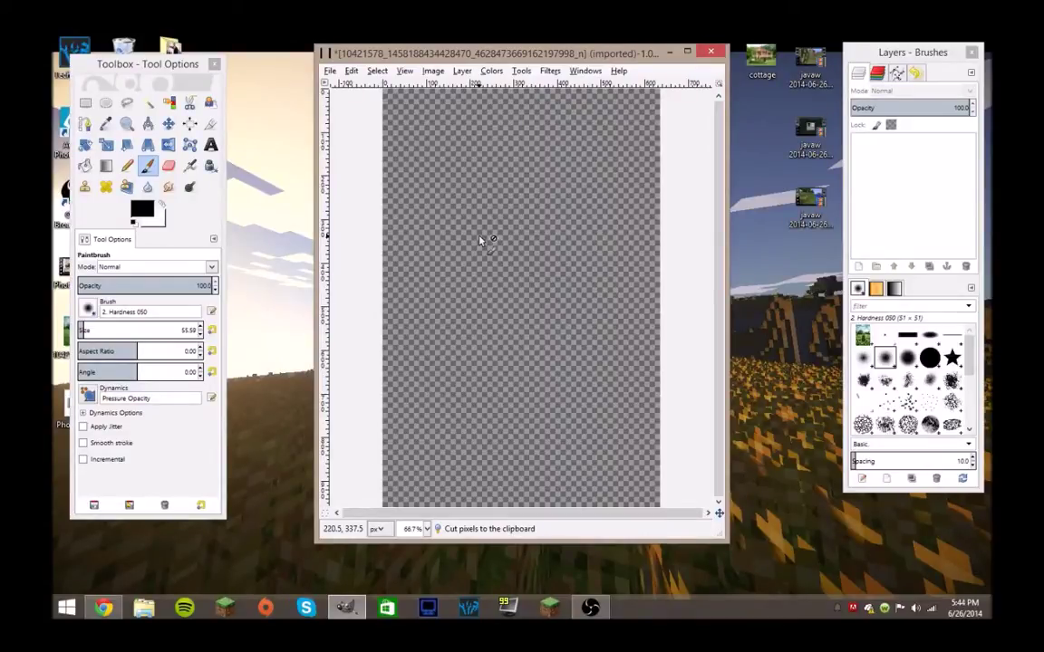
pyautogui.hotkey('ctrl', 'z')
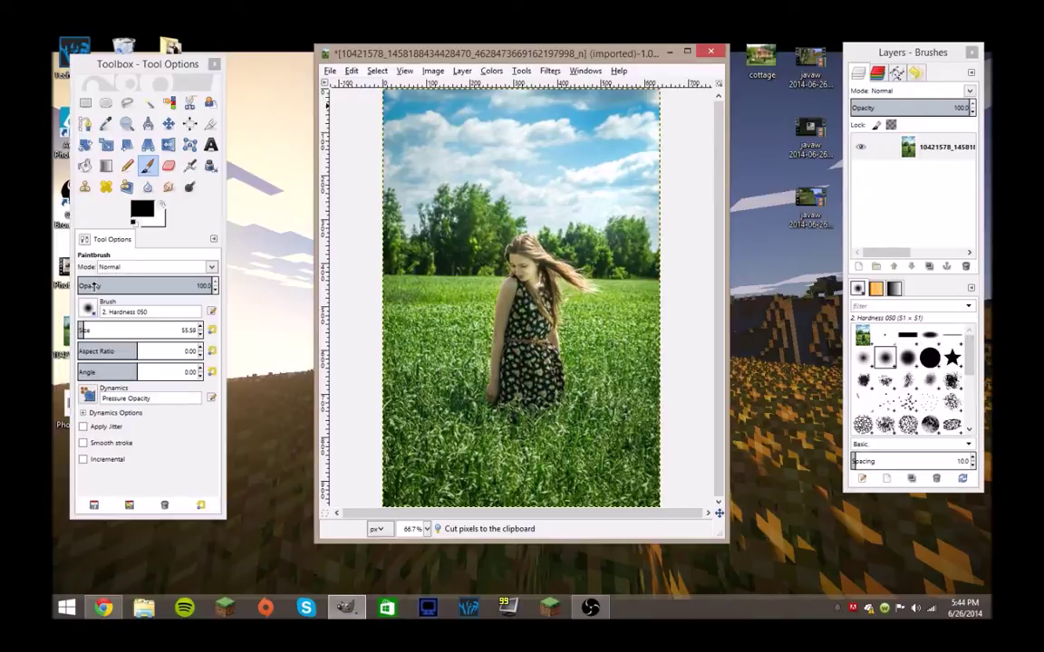
pyautogui.click(94, 286)
pyautogui.click(178, 268)
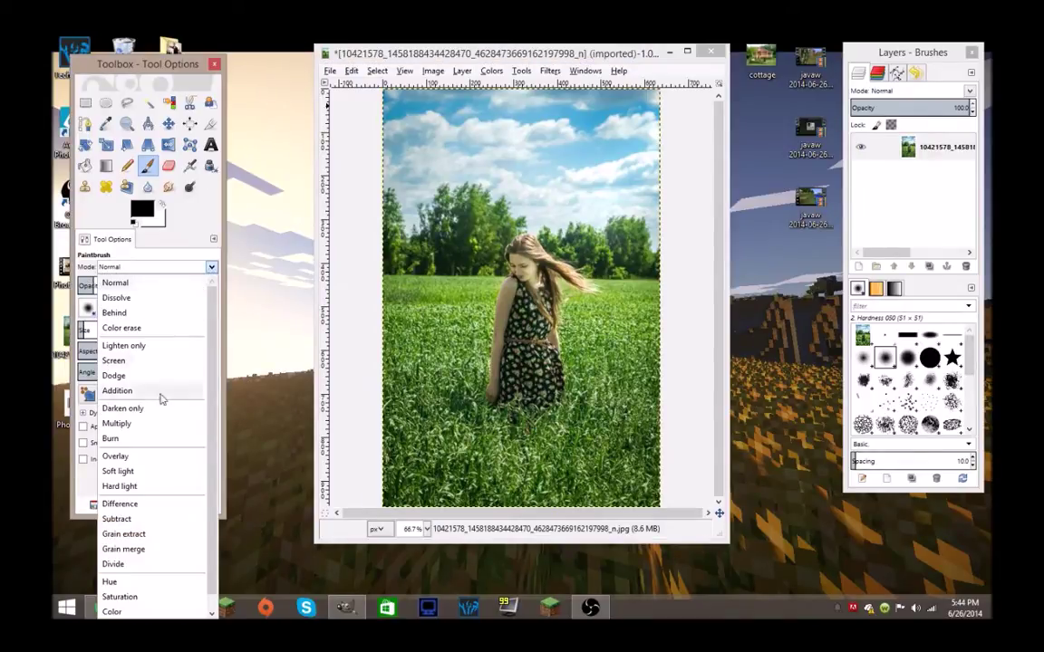
# Step: Set the Paintbrush to Overlay mode and dab paint onto the girl's hair
pyautogui.click(163, 458)
pyautogui.click(481, 245)
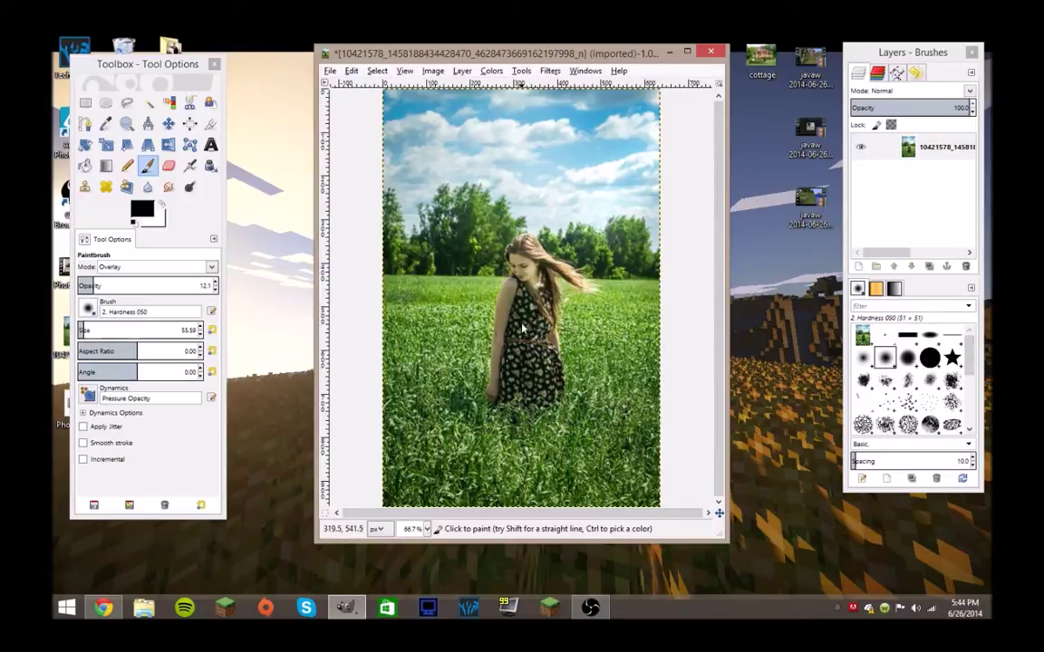
pyautogui.click(424, 530)
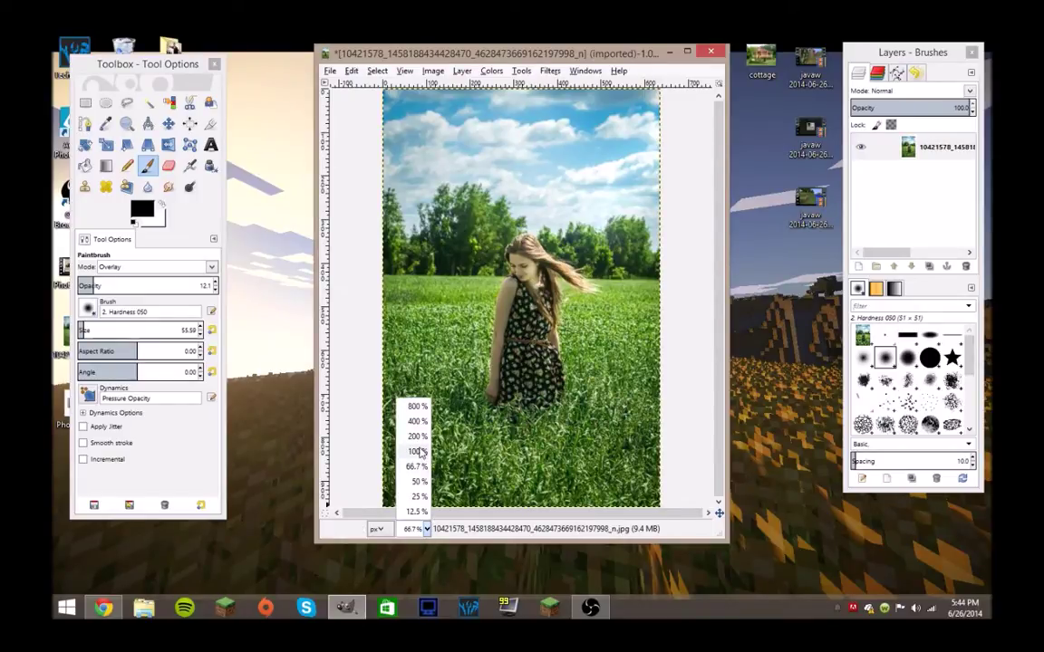
# Step: At 200% zoom, set brush size 27.75, sample the hair's tan colour, and set opacity 19.9
pyautogui.click(415, 405)
pyautogui.scroll(2, 460, 424)
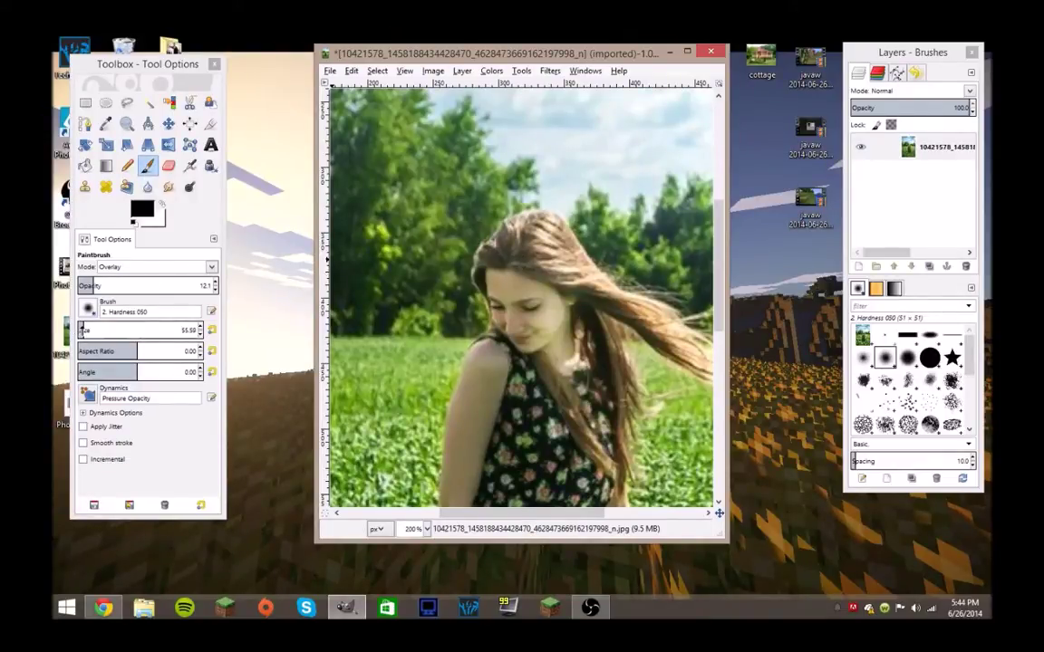
pyautogui.moveTo(100, 329); pyautogui.dragTo(81, 330)
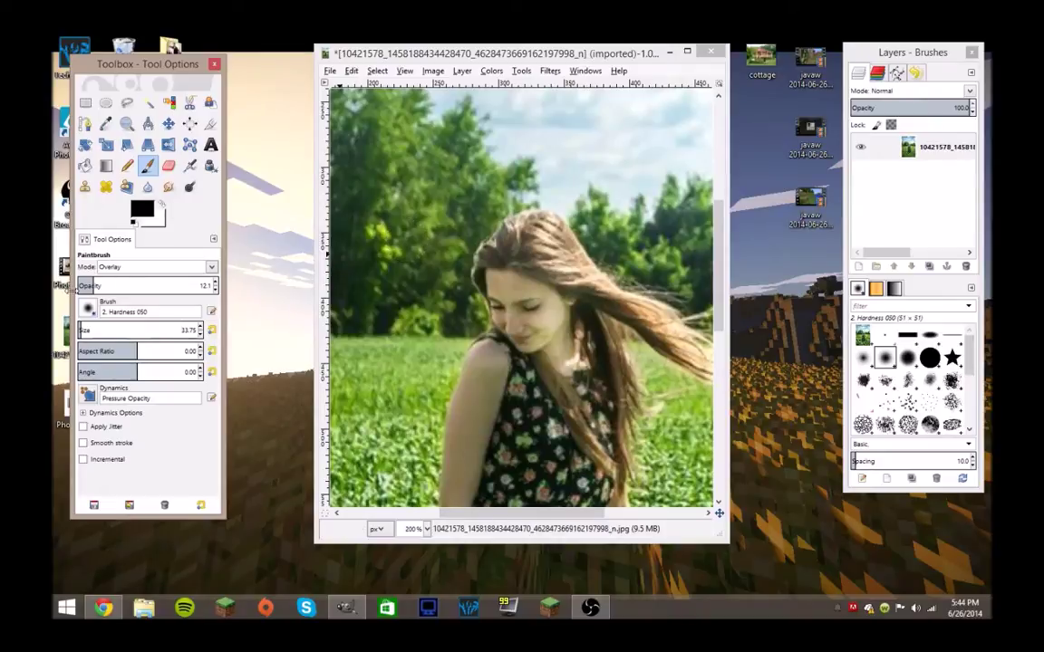
pyautogui.scroll(-6, 201, 334)
pyautogui.scroll(-6, 208, 285)
pyautogui.scroll(15, 207, 285)
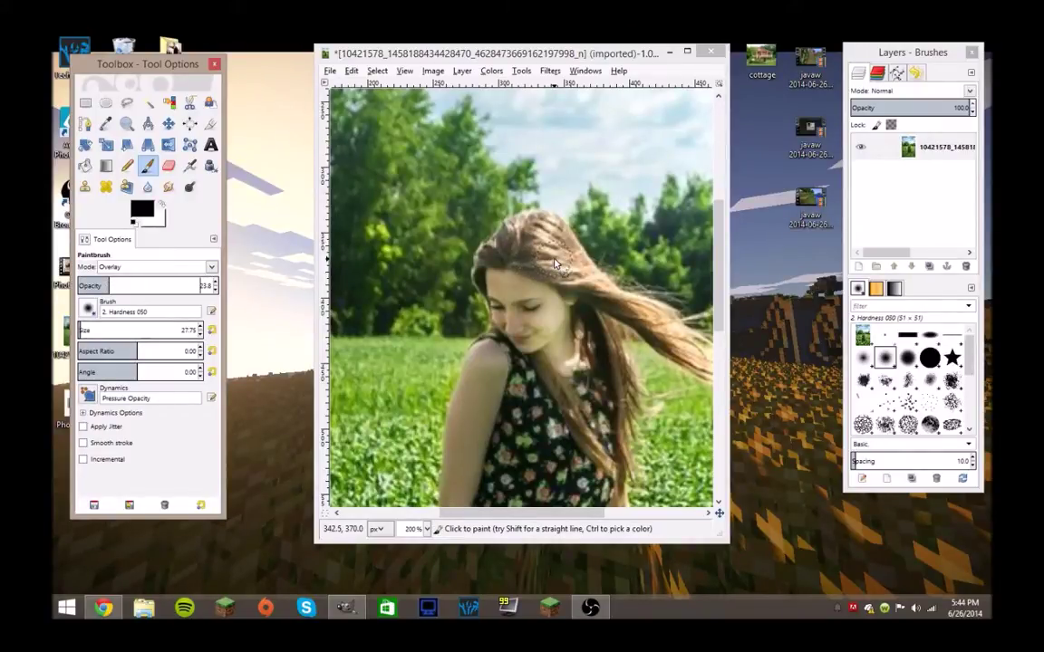
pyautogui.keyDown('ctrl'); pyautogui.click(568, 236); pyautogui.keyUp('ctrl')
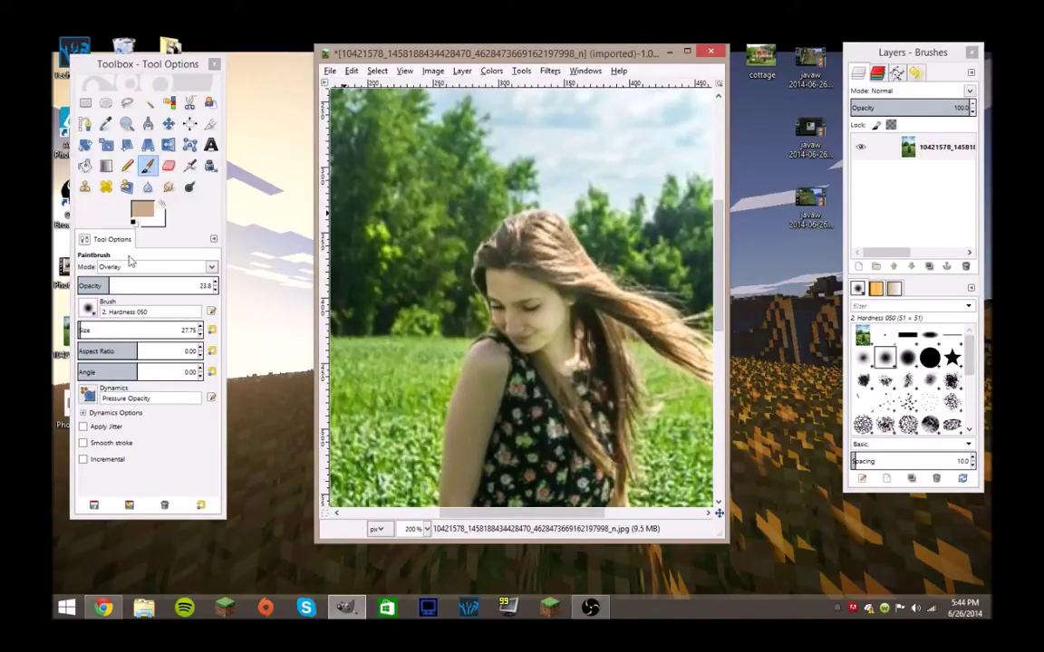
pyautogui.click(176, 285)
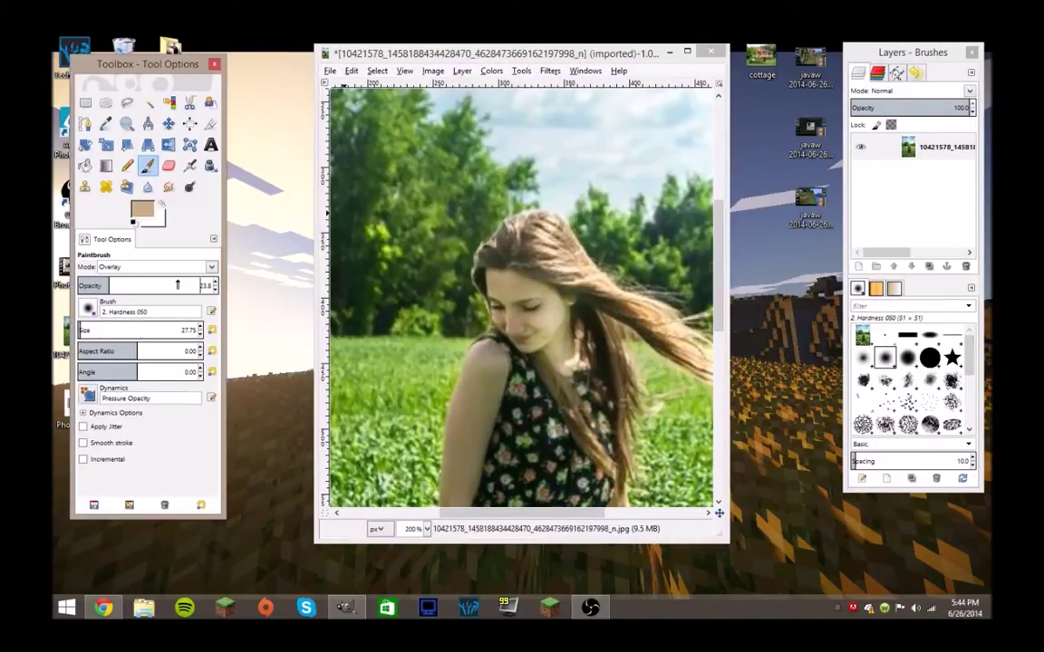
pyautogui.click(104, 285)
# Step: Add a new transparent layer above the photo
pyautogui.click(917, 195)
pyautogui.rightClick(917, 195)
pyautogui.click(820, 210)
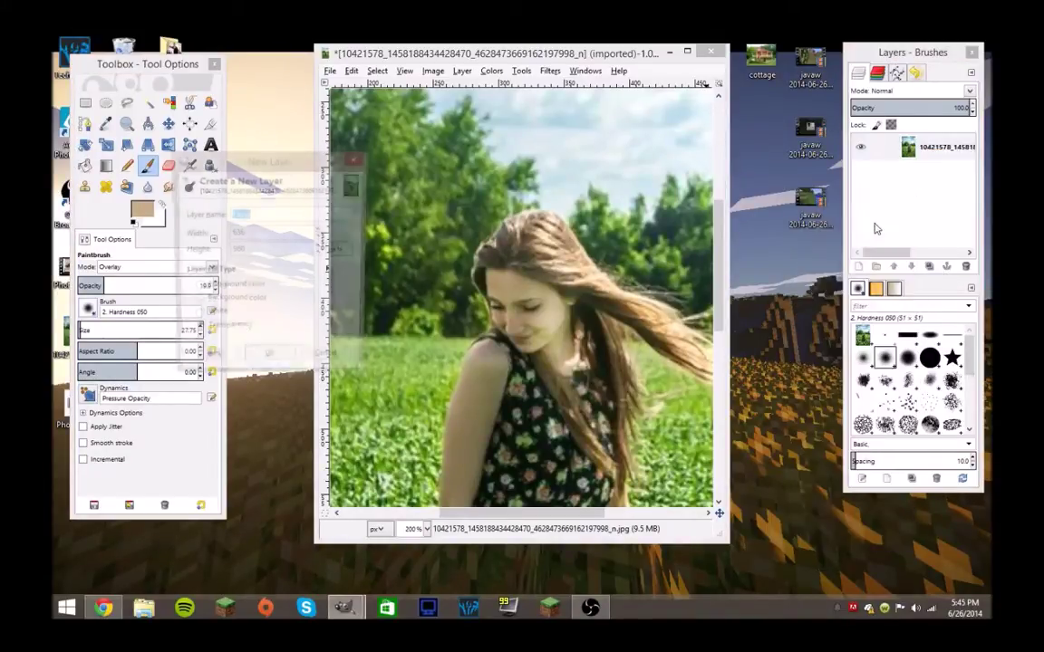
pyautogui.click(269, 361)
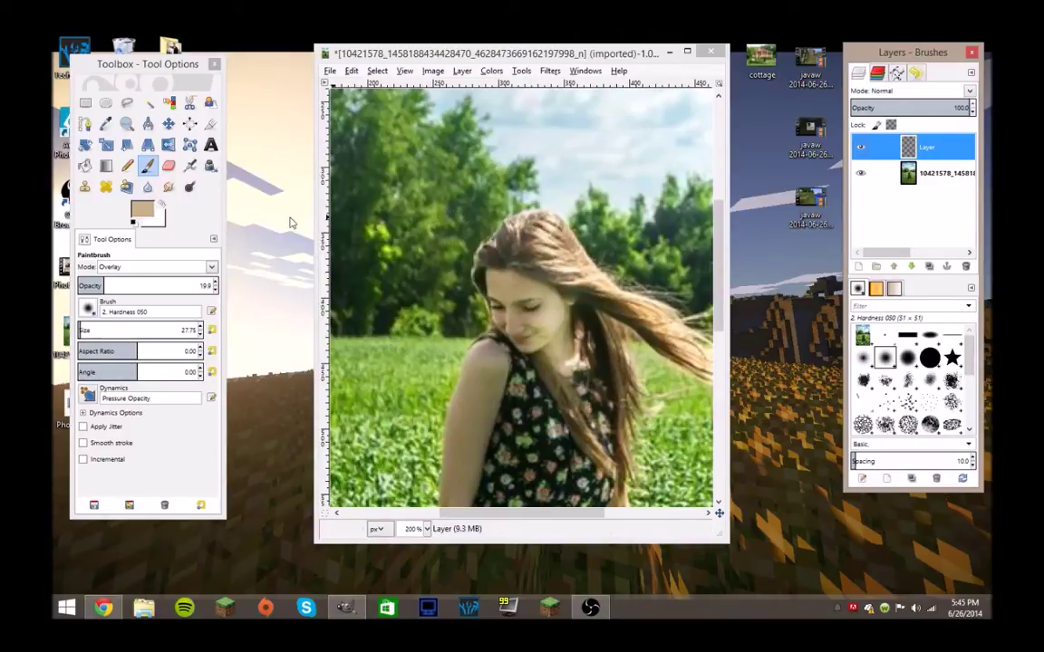
# Step: Paint light strokes over the hair in Normal mode and fade the layer to 16.5 opacity
pyautogui.click(204, 285)
pyautogui.click(145, 267)
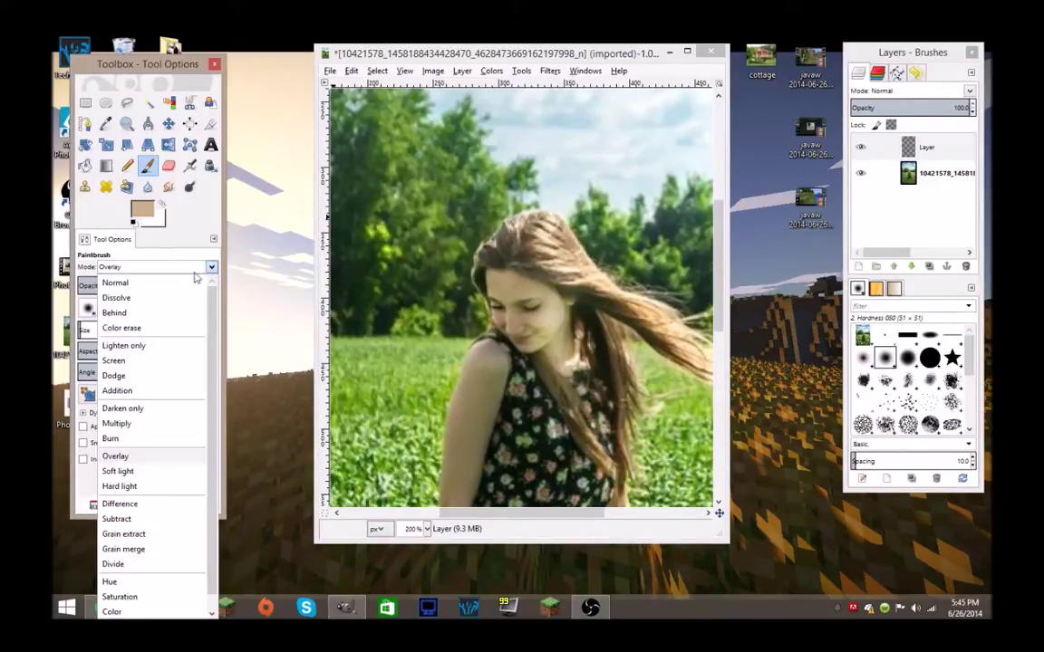
pyautogui.click(148, 284)
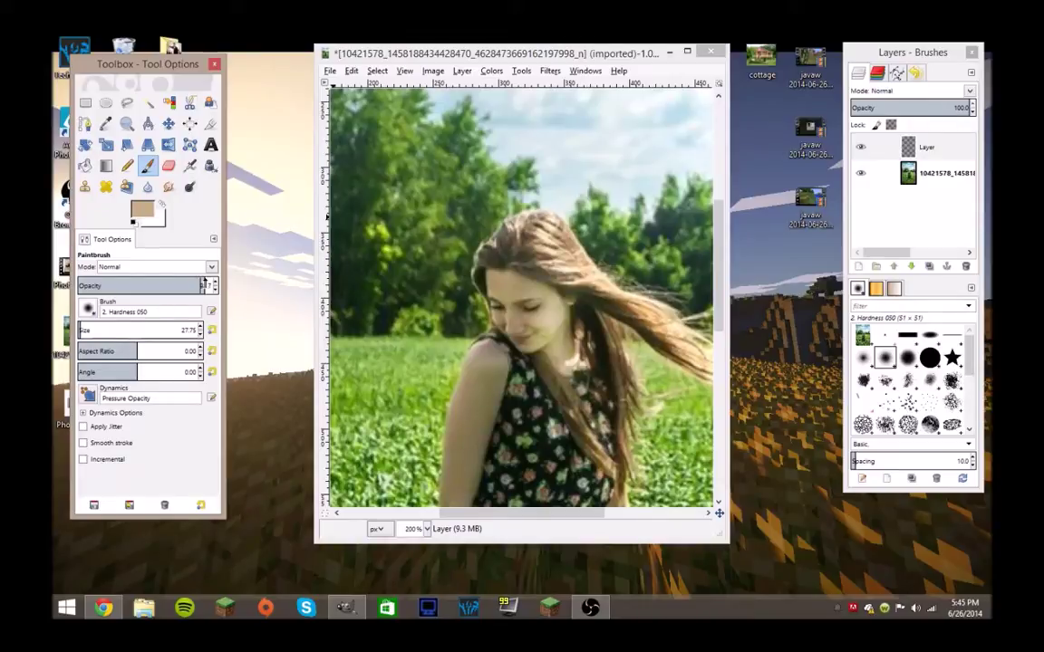
pyautogui.click(478, 220)
pyautogui.moveTo(478, 220)
pyautogui.mouseDown()
pyautogui.moveTo(601, 299)
pyautogui.moveTo(601, 310)
pyautogui.mouseUp()
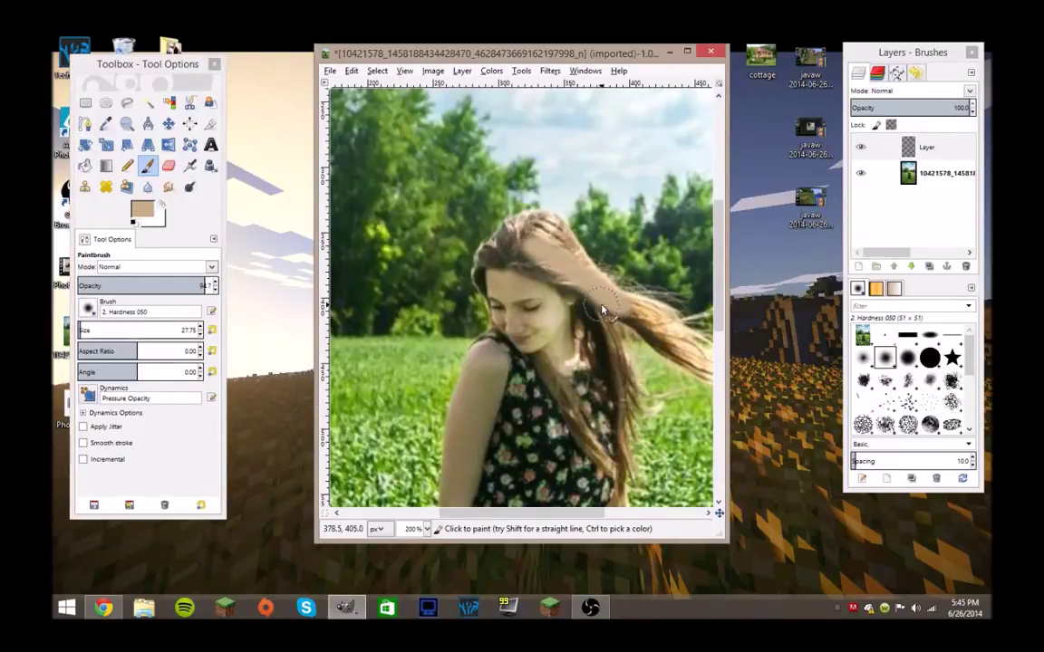
pyautogui.click(483, 263)
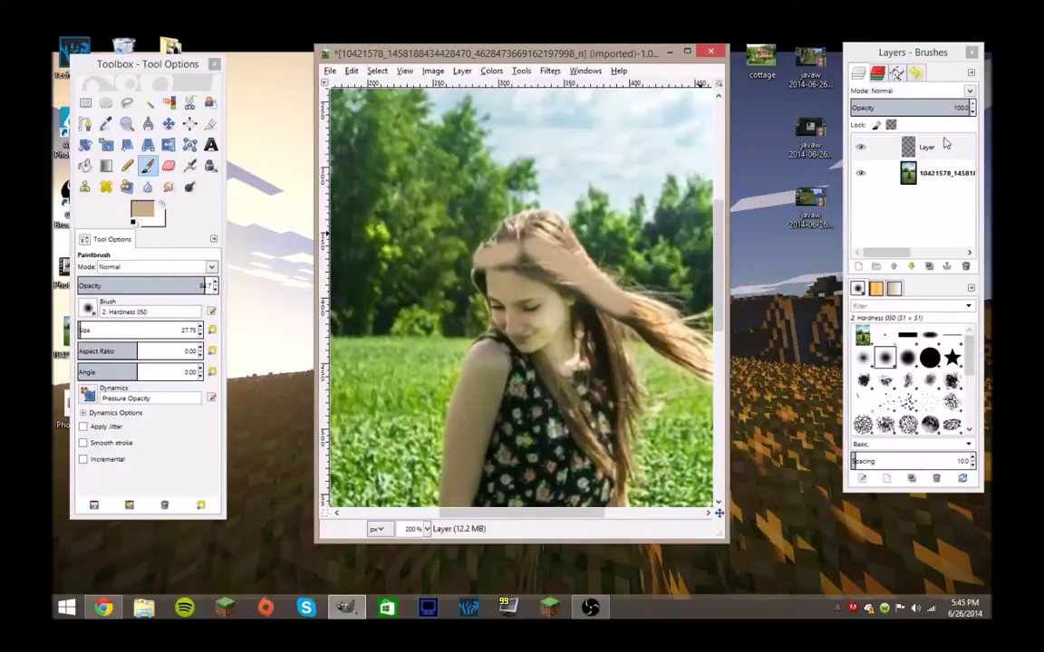
pyautogui.click(874, 106)
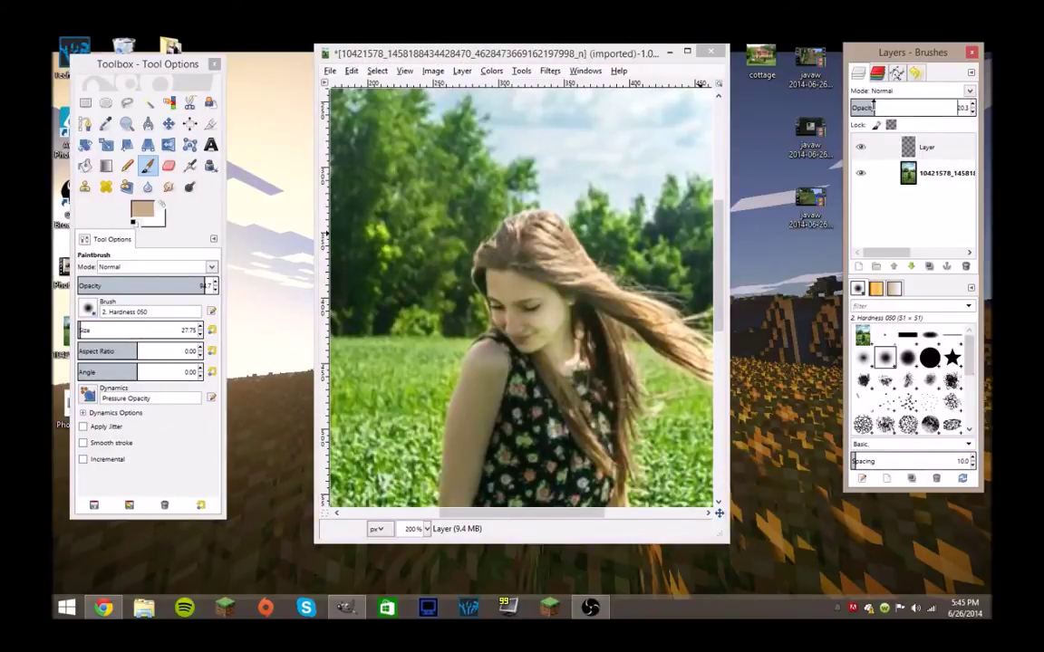
pyautogui.moveTo(873, 107)
pyautogui.mouseDown()
pyautogui.moveTo(902, 106)
pyautogui.moveTo(871, 107)
pyautogui.mouseUp()
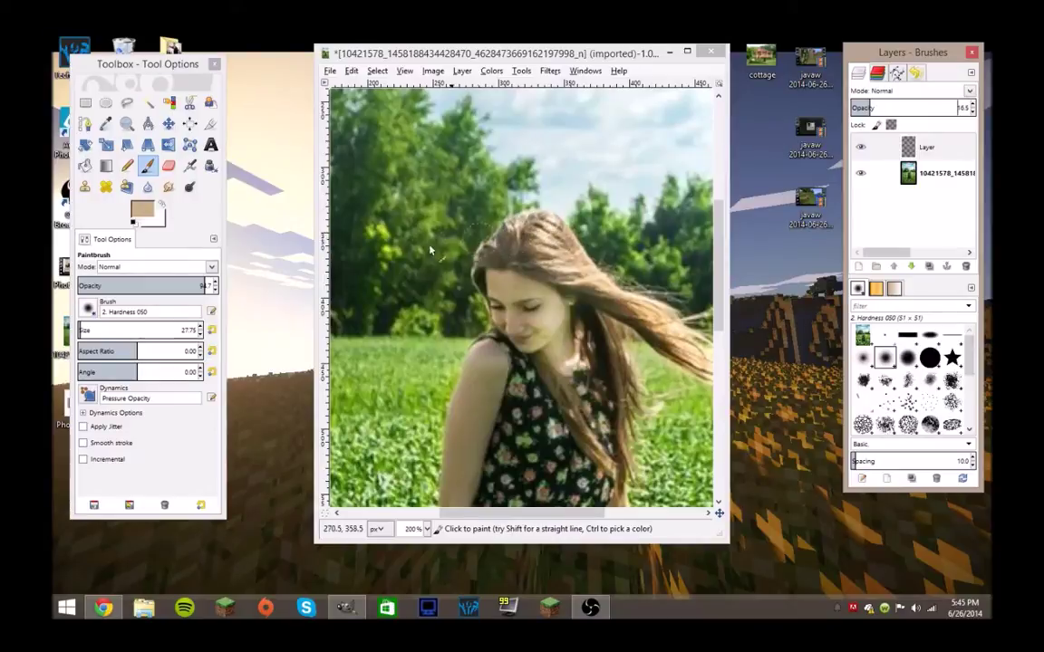
# Step: Change the paint colour from tan c69240 to darker brown 836434
pyautogui.click(141, 209)
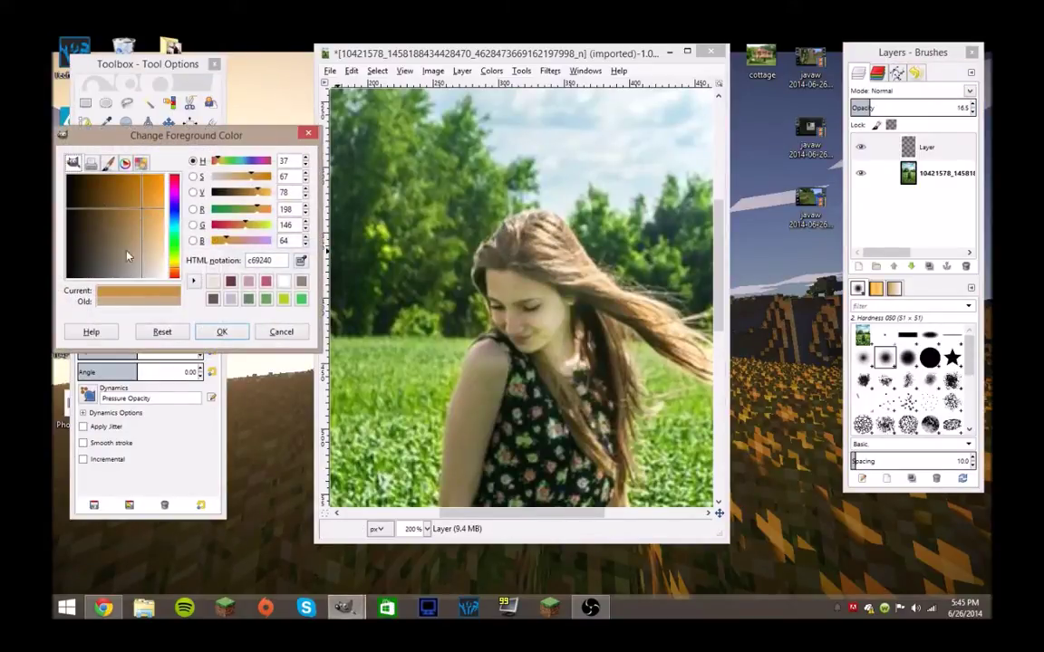
pyautogui.moveTo(139, 212); pyautogui.dragTo(117, 217)
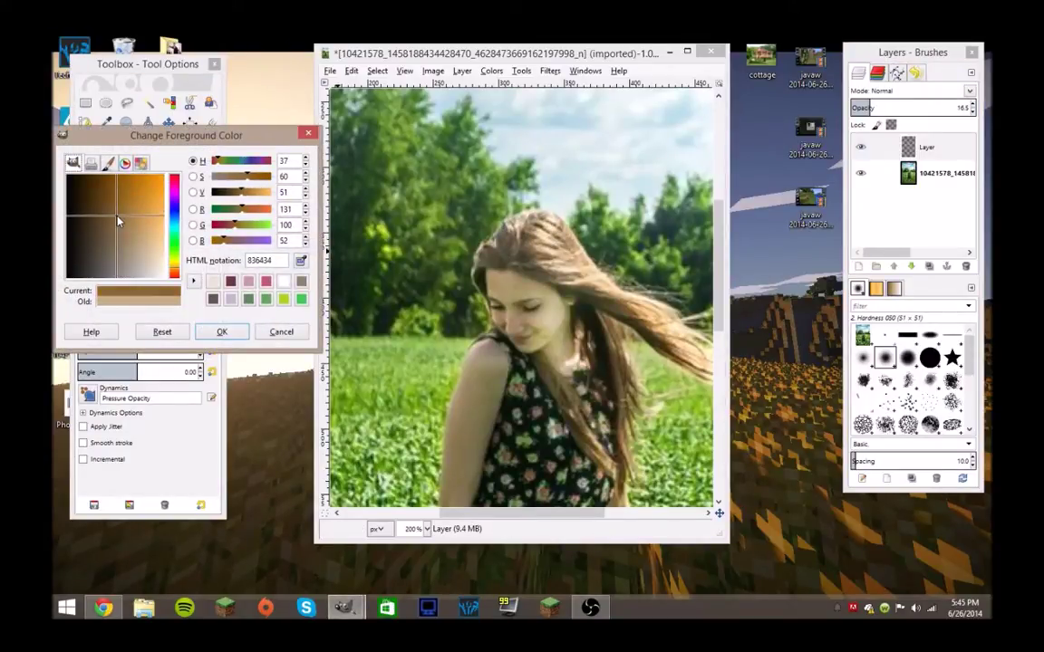
pyautogui.click(222, 333)
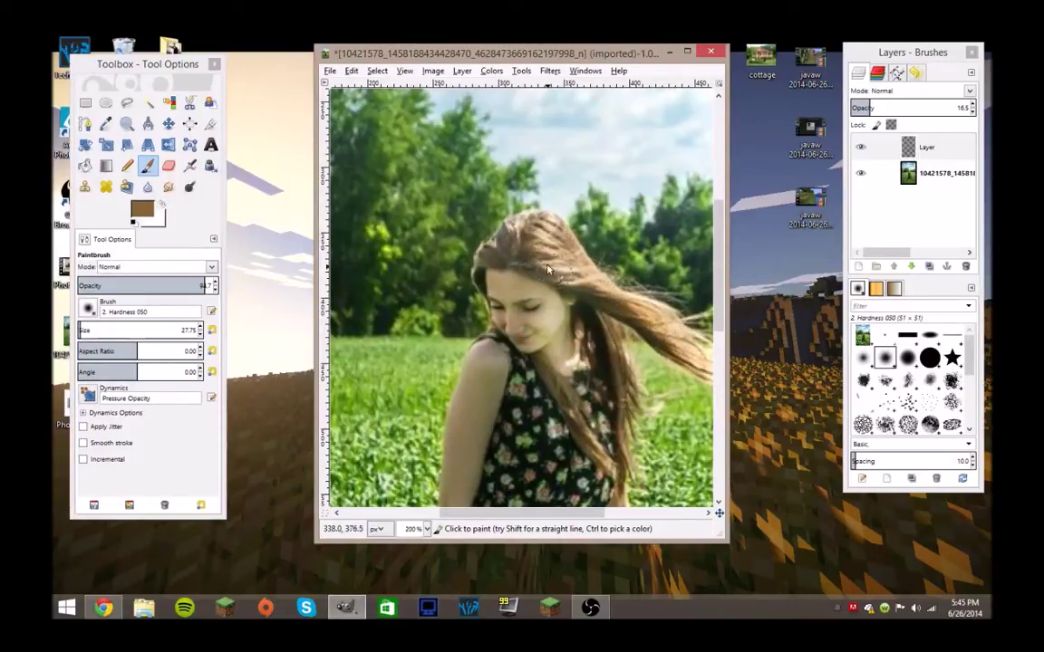
# Step: Paint brown strands over the girl's hair, undoing one bad stroke
pyautogui.moveTo(548, 269)
pyautogui.mouseDown()
pyautogui.moveTo(539, 237)
pyautogui.moveTo(506, 262)
pyautogui.mouseUp()
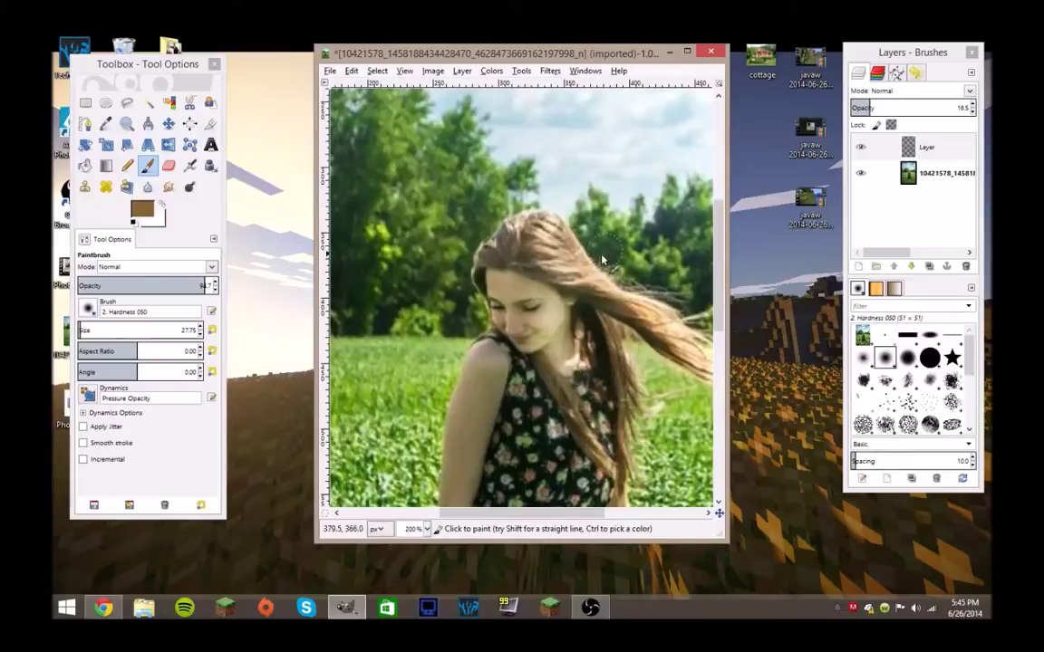
pyautogui.moveTo(480, 240); pyautogui.dragTo(615, 238)
pyautogui.moveTo(426, 238)
pyautogui.mouseDown()
pyautogui.moveTo(471, 219)
pyautogui.moveTo(571, 258)
pyautogui.mouseUp()
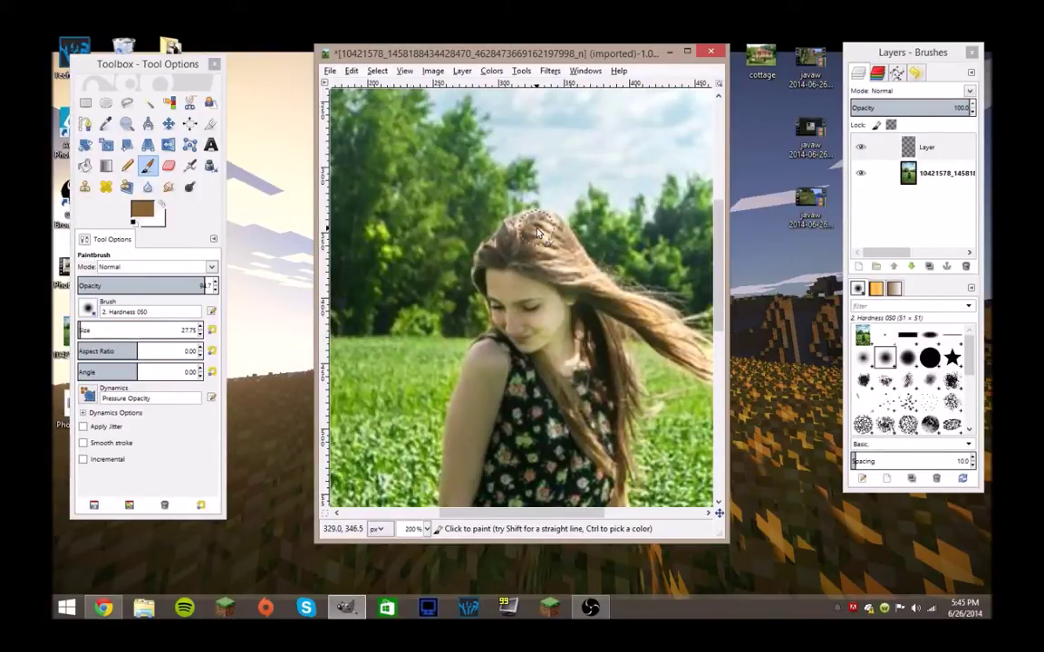
pyautogui.moveTo(493, 210)
pyautogui.mouseDown()
pyautogui.moveTo(621, 308)
pyautogui.moveTo(686, 322)
pyautogui.mouseUp()
pyautogui.hotkey('ctrl', 'z')
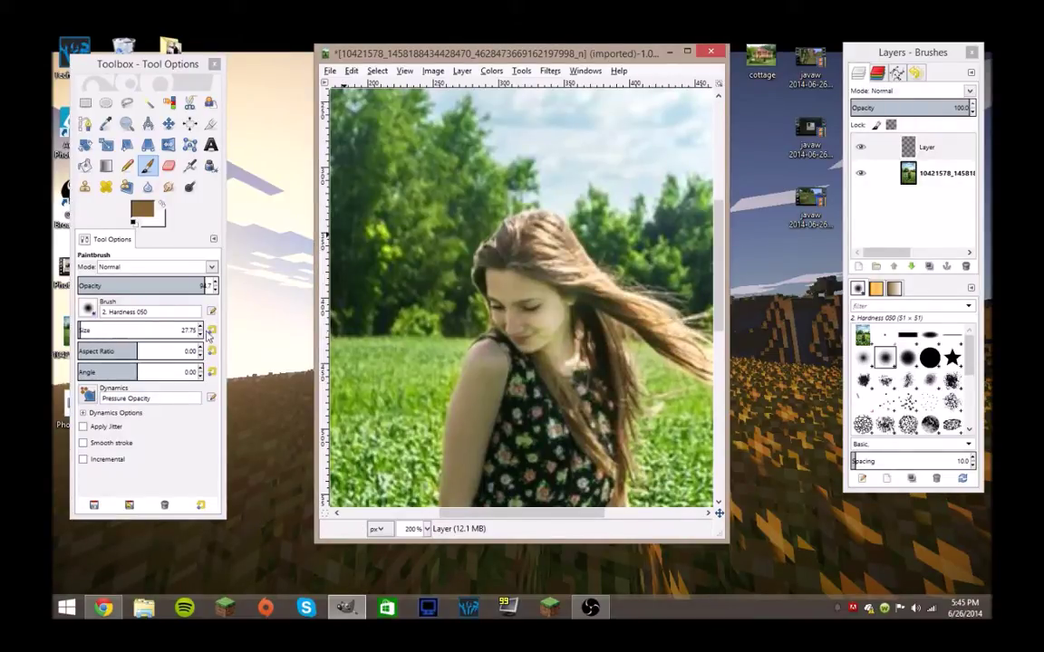
pyautogui.moveTo(209, 333)
pyautogui.mouseDown()
pyautogui.moveTo(166, 297)
pyautogui.moveTo(201, 324)
pyautogui.mouseUp()
pyautogui.moveTo(211, 268); pyautogui.dragTo(110, 366)
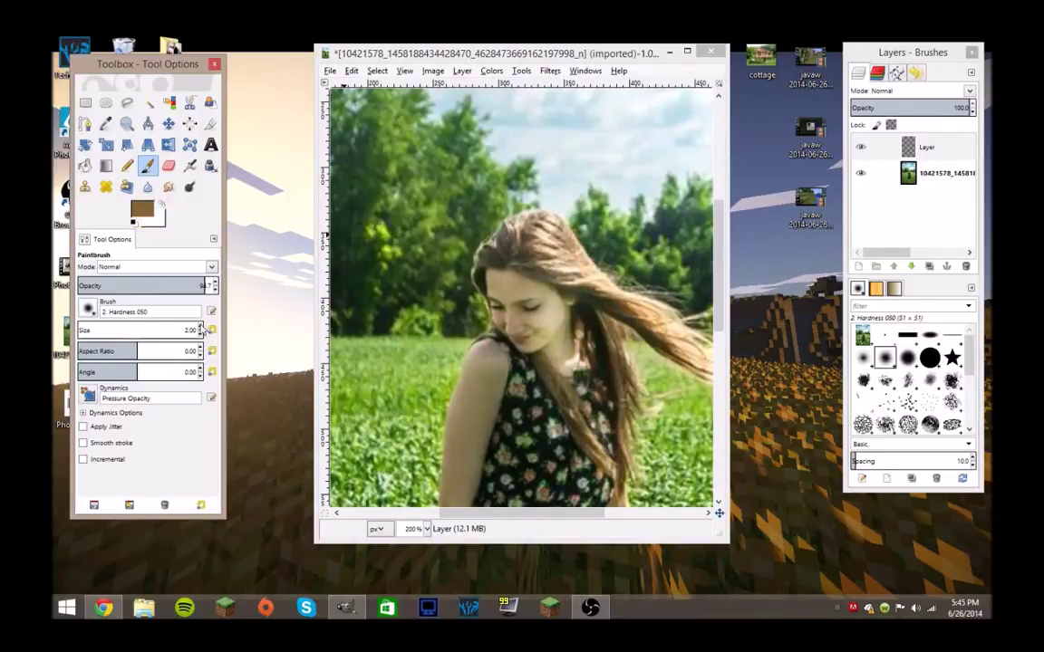
pyautogui.scroll(16, 202, 330)
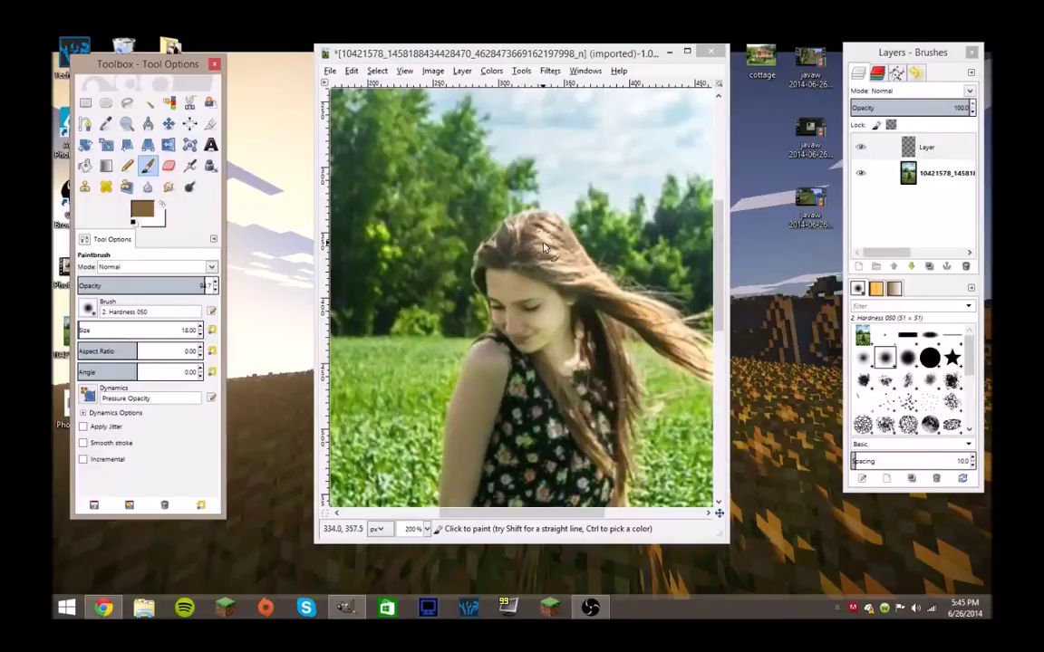
pyautogui.moveTo(544, 247)
pyautogui.mouseDown()
pyautogui.moveTo(524, 243)
pyautogui.moveTo(624, 323)
pyautogui.mouseUp()
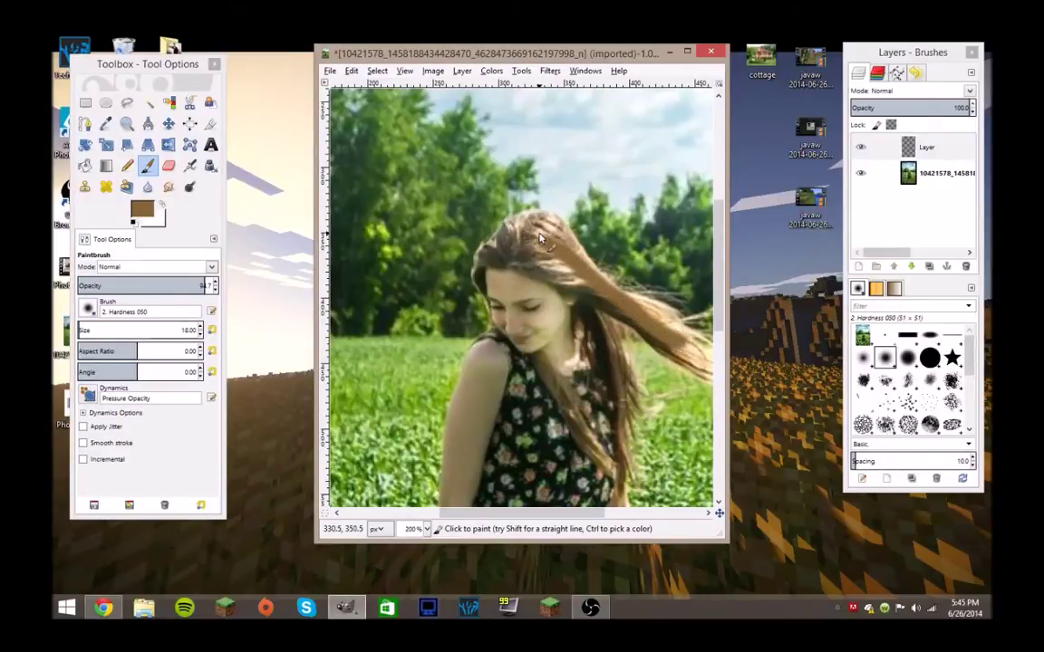
pyautogui.moveTo(540, 238)
pyautogui.mouseDown()
pyautogui.moveTo(572, 257)
pyautogui.moveTo(517, 223)
pyautogui.moveTo(480, 266)
pyautogui.moveTo(523, 240)
pyautogui.moveTo(504, 254)
pyautogui.moveTo(541, 246)
pyautogui.moveTo(531, 264)
pyautogui.moveTo(549, 264)
pyautogui.moveTo(539, 267)
pyautogui.moveTo(565, 276)
pyautogui.moveTo(540, 272)
pyautogui.moveTo(587, 298)
pyautogui.moveTo(625, 422)
pyautogui.moveTo(615, 474)
pyautogui.moveTo(561, 384)
pyautogui.moveTo(585, 433)
pyautogui.mouseUp()
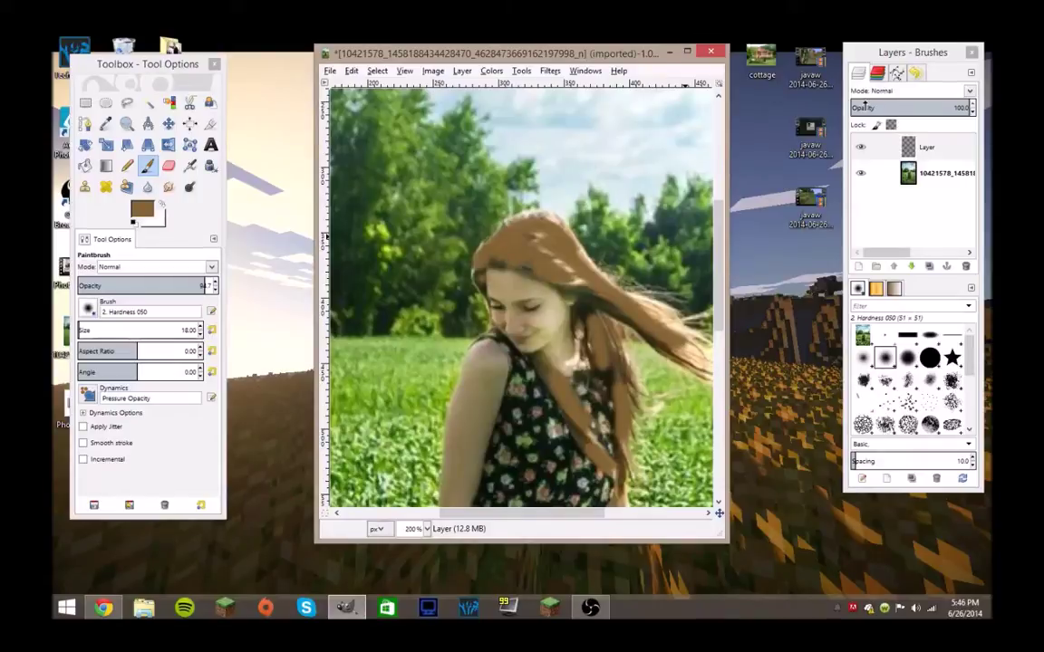
# Step: Fade the painted hair layer to 6.0 opacity and view the whole image at 66.7%
pyautogui.moveTo(865, 107)
pyautogui.mouseDown()
pyautogui.moveTo(883, 107)
pyautogui.moveTo(874, 109)
pyautogui.mouseUp()
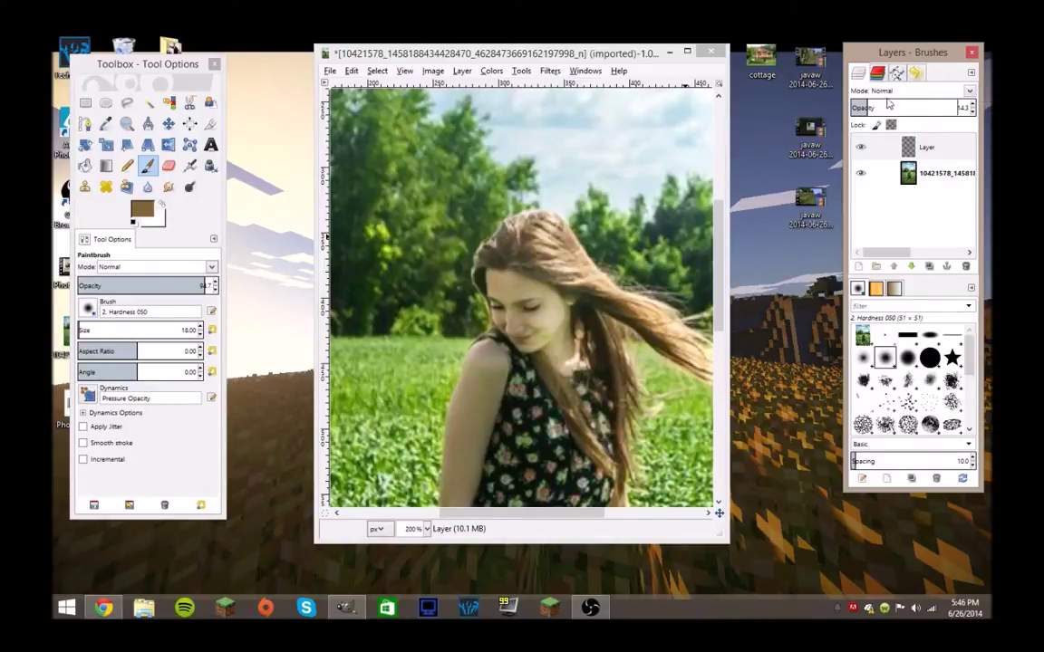
pyautogui.click(854, 107)
pyautogui.click(863, 107)
pyautogui.click(856, 105)
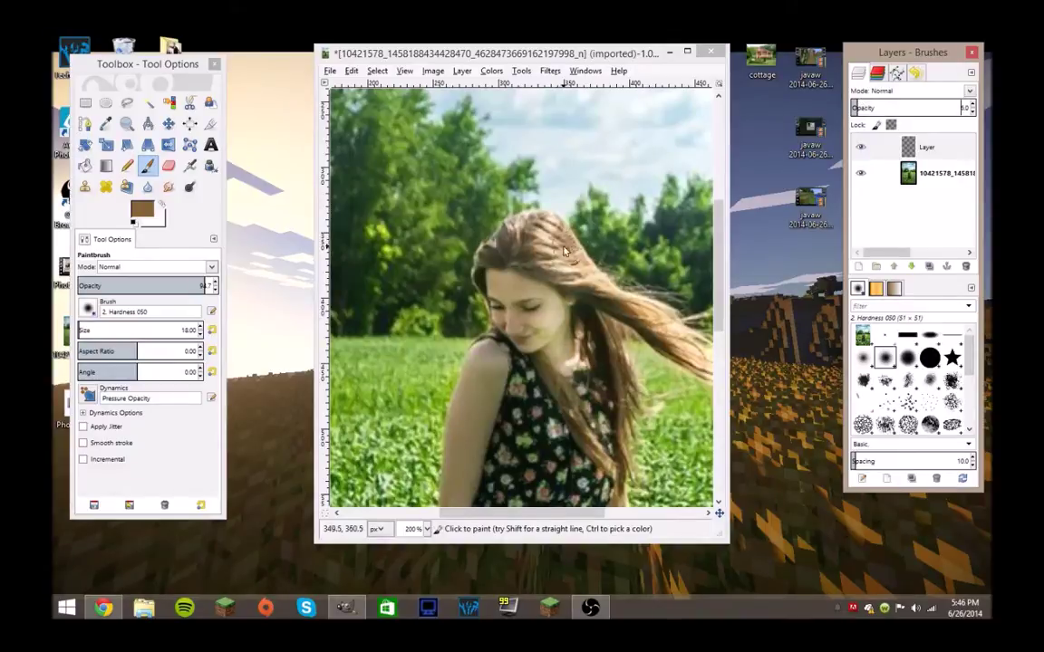
pyautogui.click(421, 529)
pyautogui.click(417, 466)
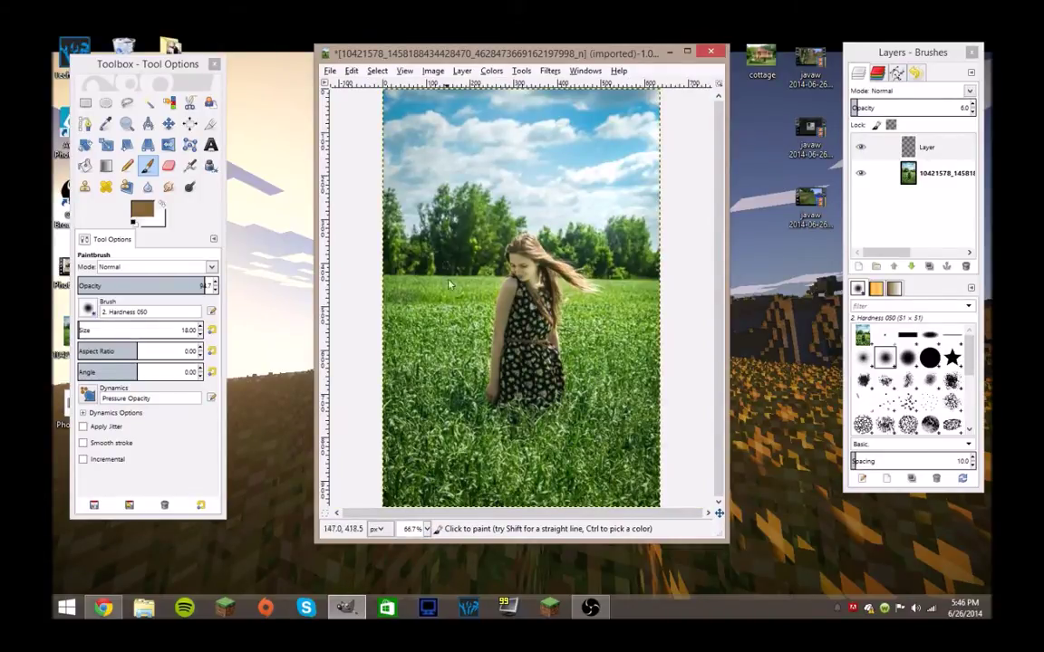
# Step: Swap to white paint and enlarge the brush to size 224.82
pyautogui.click(159, 201)
pyautogui.click(149, 267)
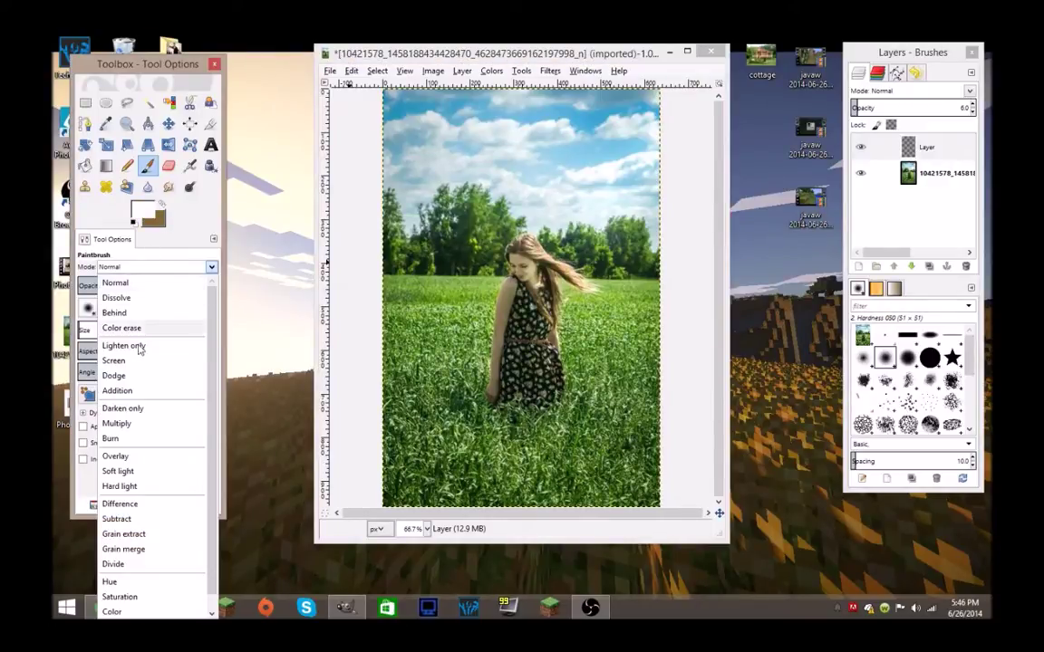
pyautogui.click(140, 491)
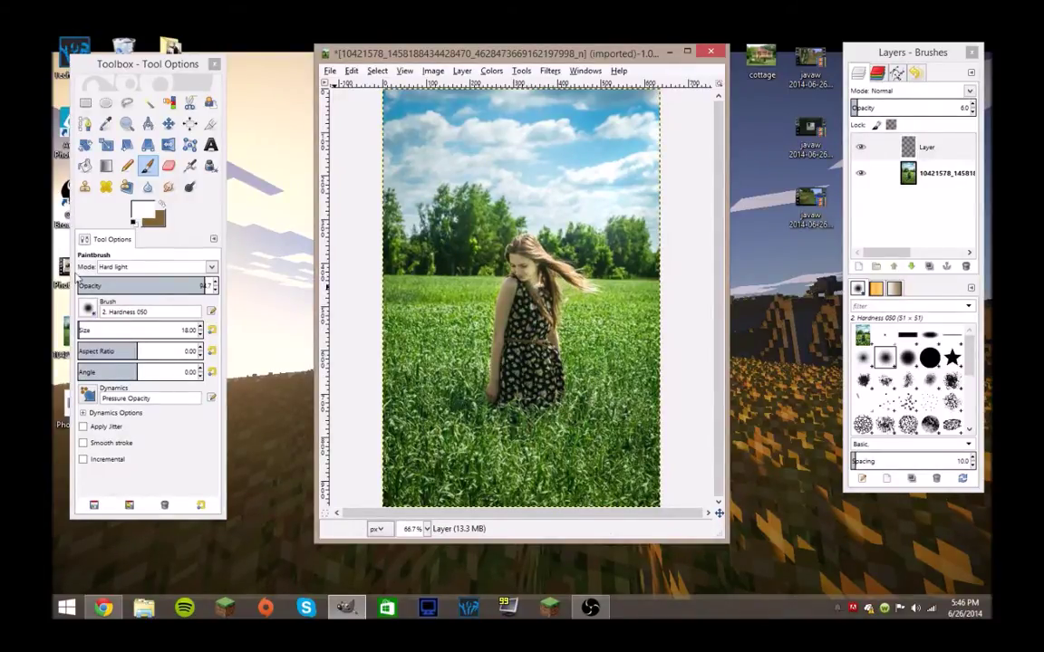
pyautogui.click(104, 328)
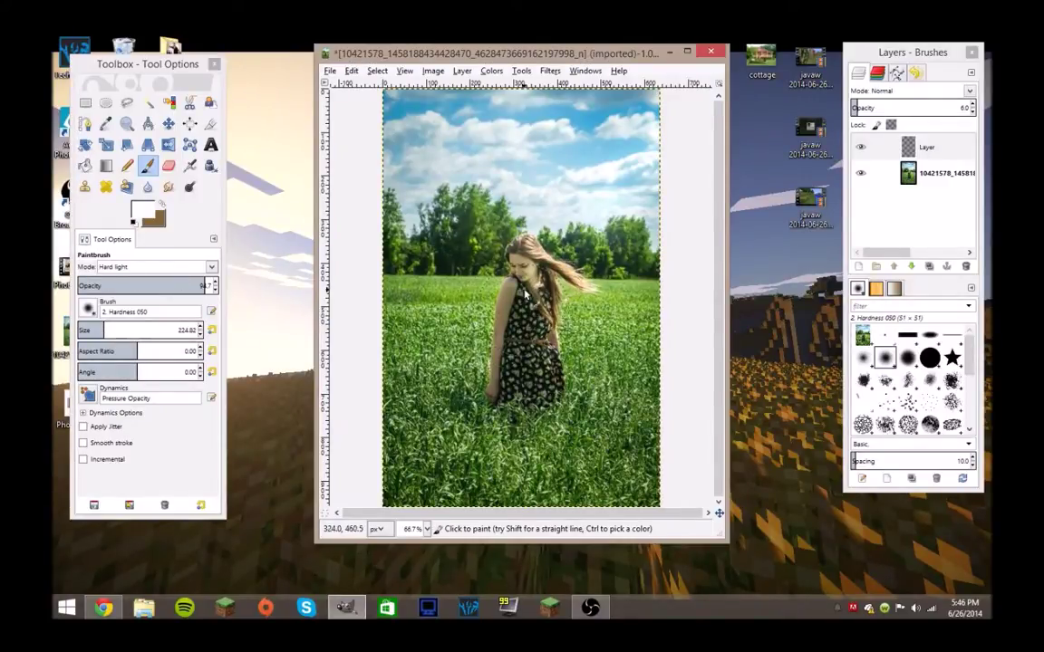
# Step: Set the brush to Overlay at 60.7 opacity and select the photo layer
pyautogui.click(211, 269)
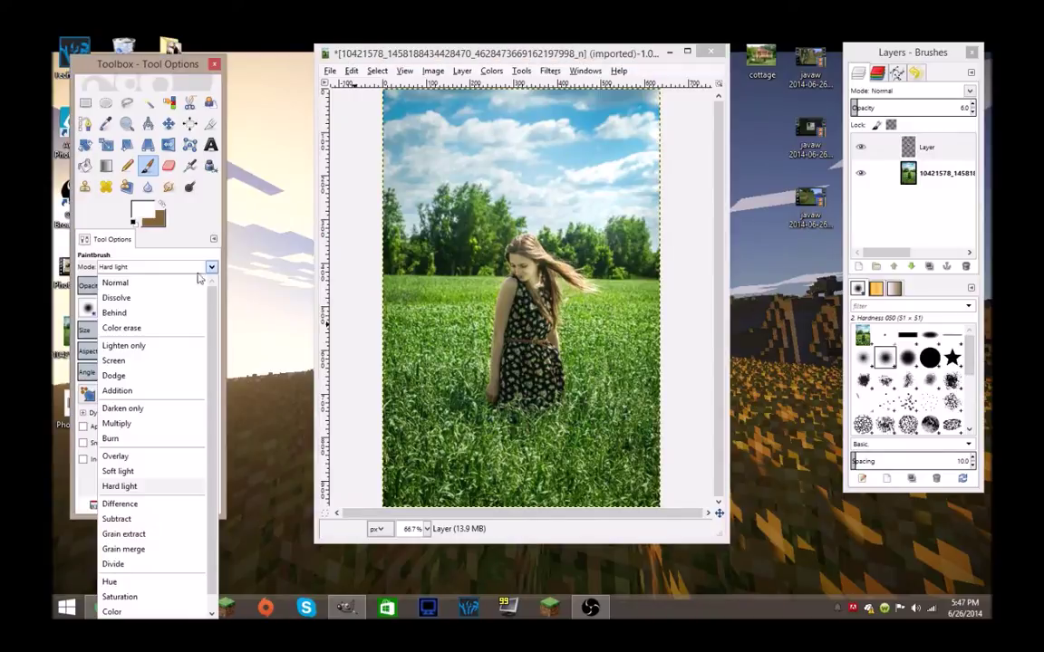
pyautogui.click(145, 456)
pyautogui.click(101, 286)
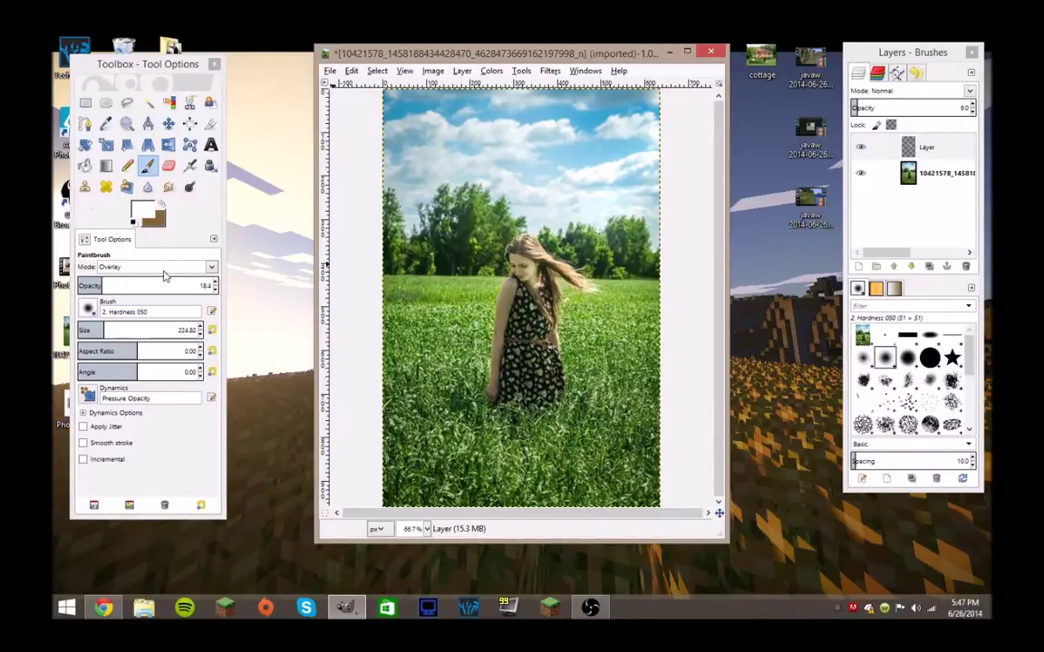
pyautogui.click(159, 285)
pyautogui.click(328, 304)
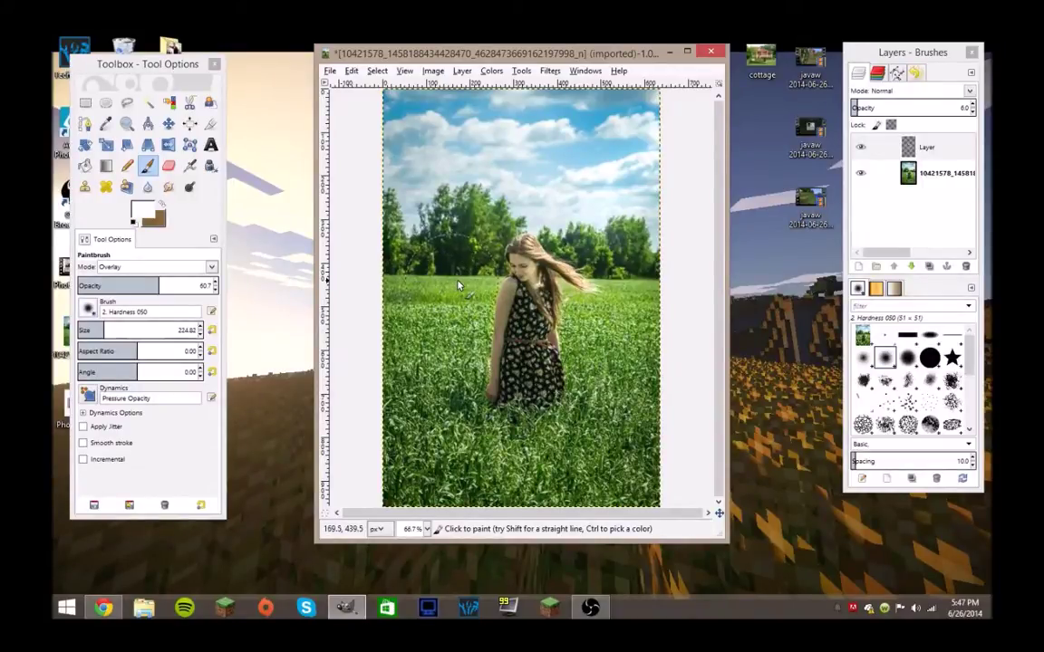
pyautogui.click(938, 174)
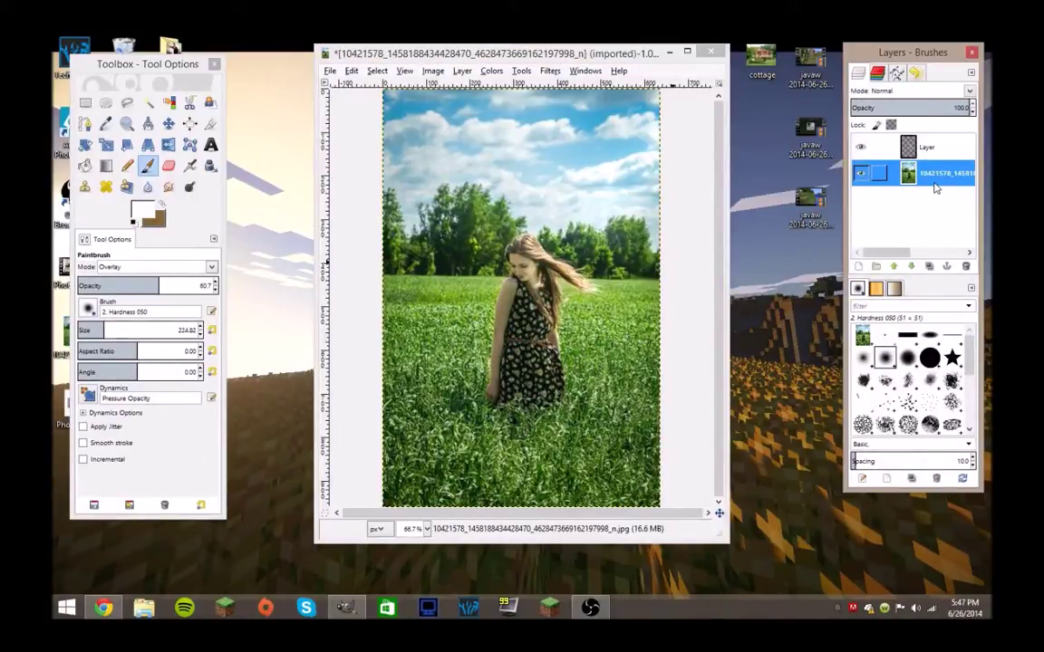
# Step: Try a white stroke on the hair, undo it, and lower brush opacity to 31.6
pyautogui.click(523, 274)
pyautogui.moveTo(489, 244); pyautogui.dragTo(480, 271)
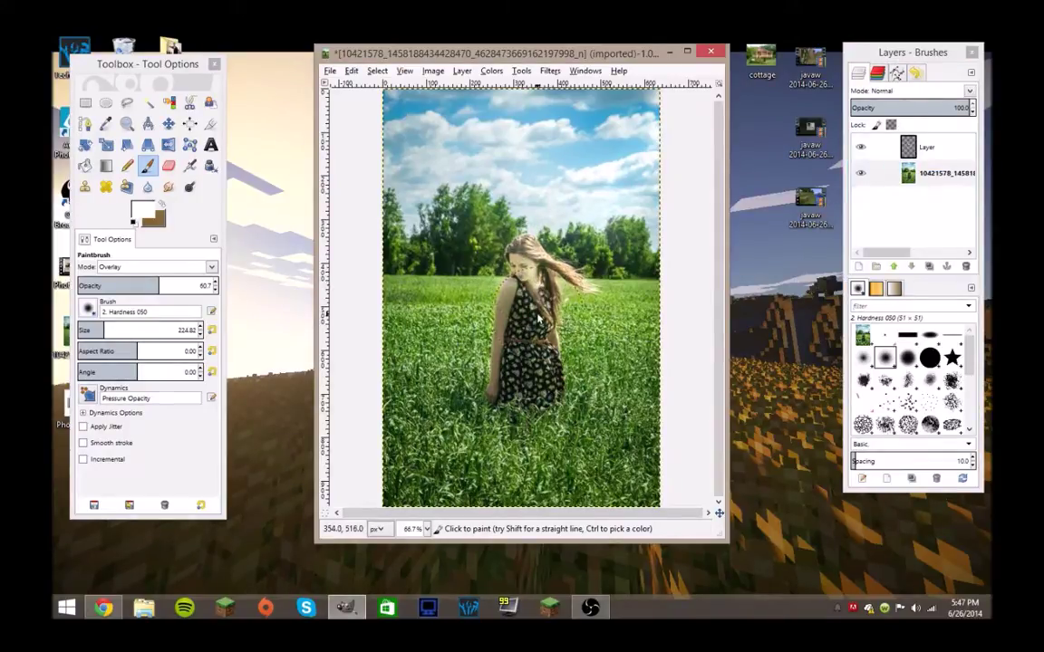
pyautogui.hotkey('ctrl', 'z')
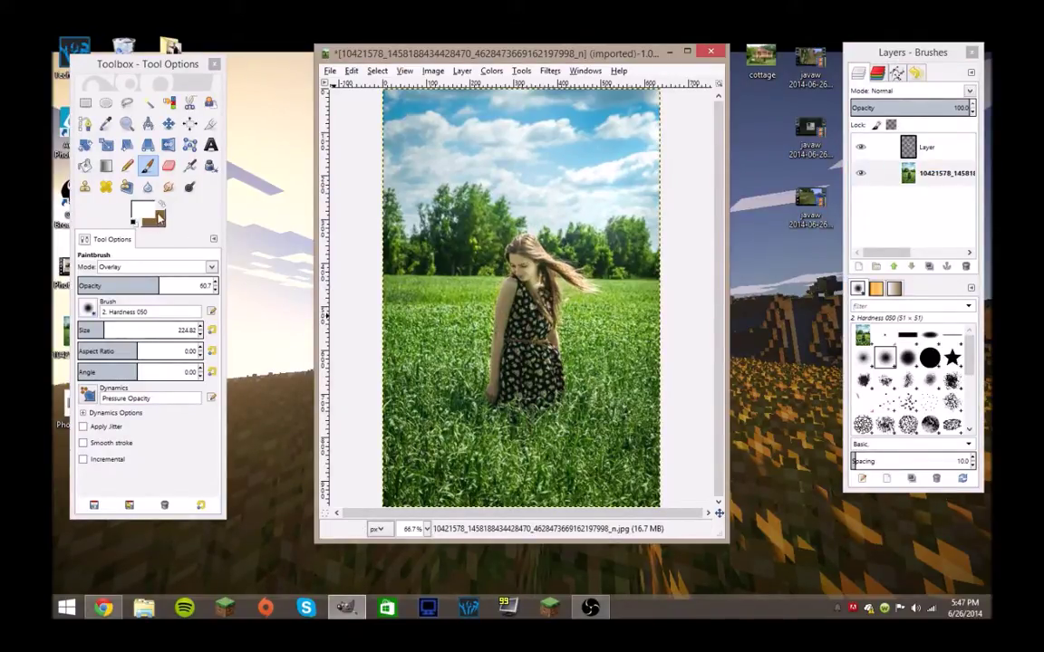
pyautogui.click(114, 286)
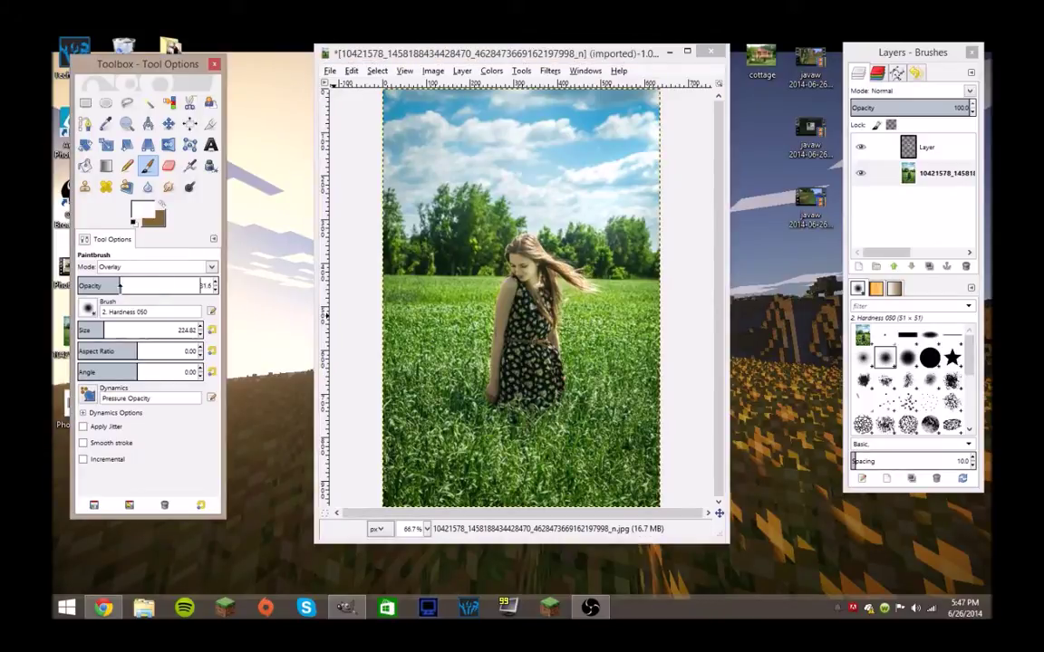
pyautogui.click(519, 295)
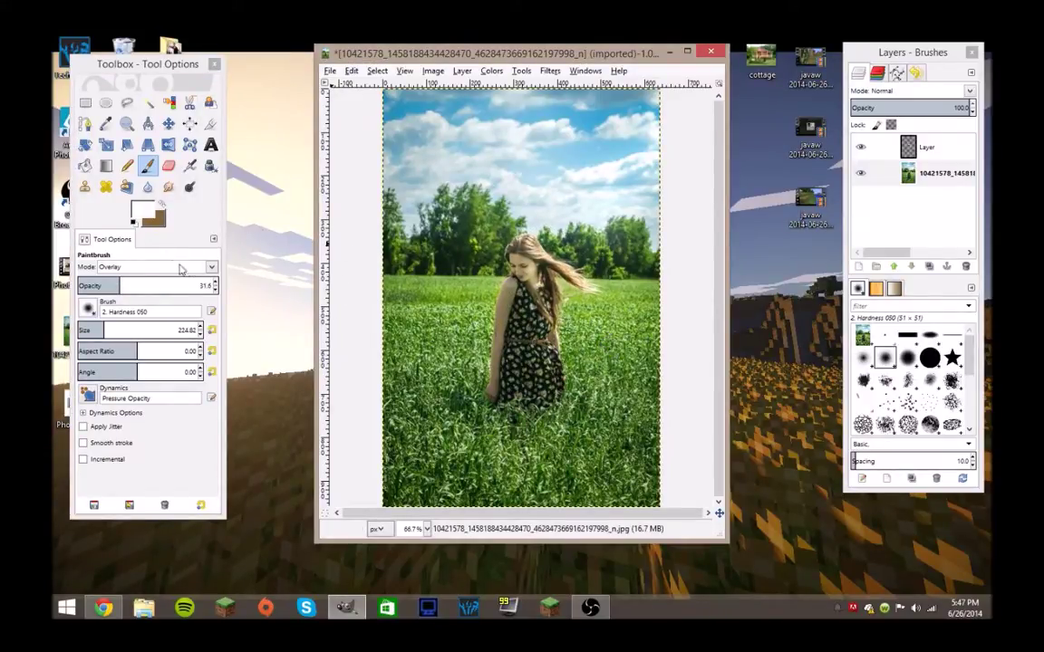
# Step: Lighten the girl's shoulder and arm in Soft light mode at 22.3 opacity, undoing a stray grass stroke
pyautogui.click(211, 267)
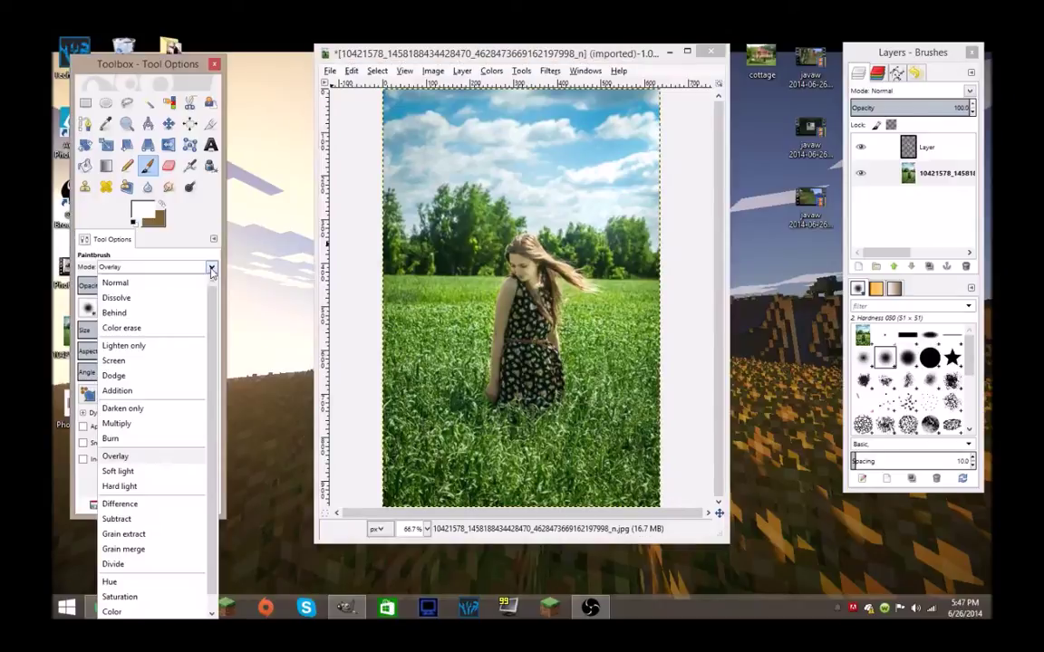
pyautogui.click(159, 471)
pyautogui.click(523, 288)
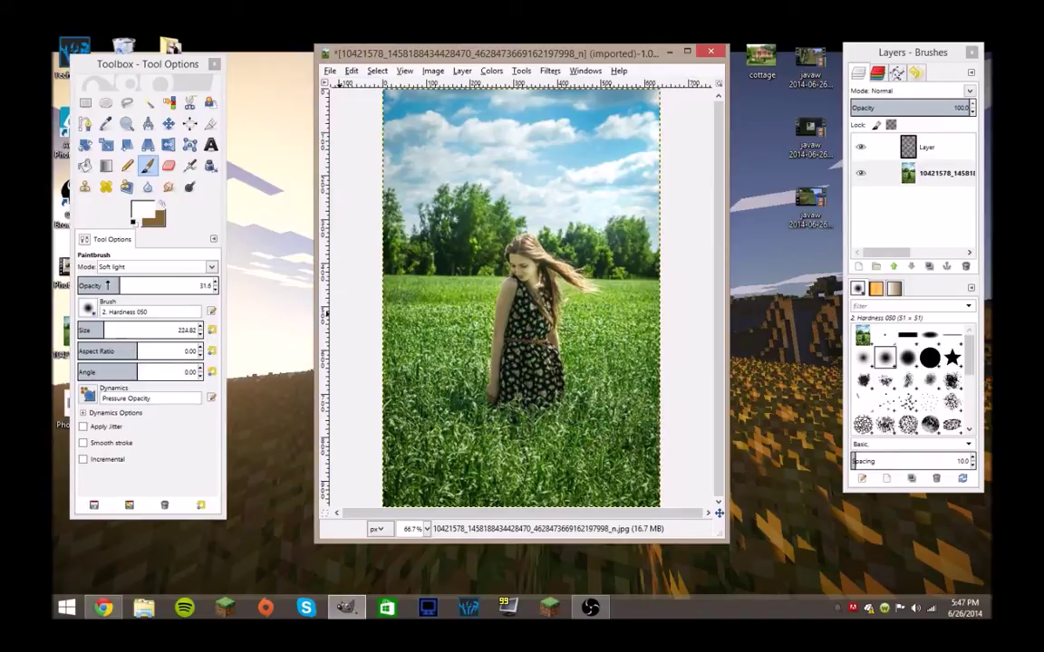
pyautogui.click(107, 285)
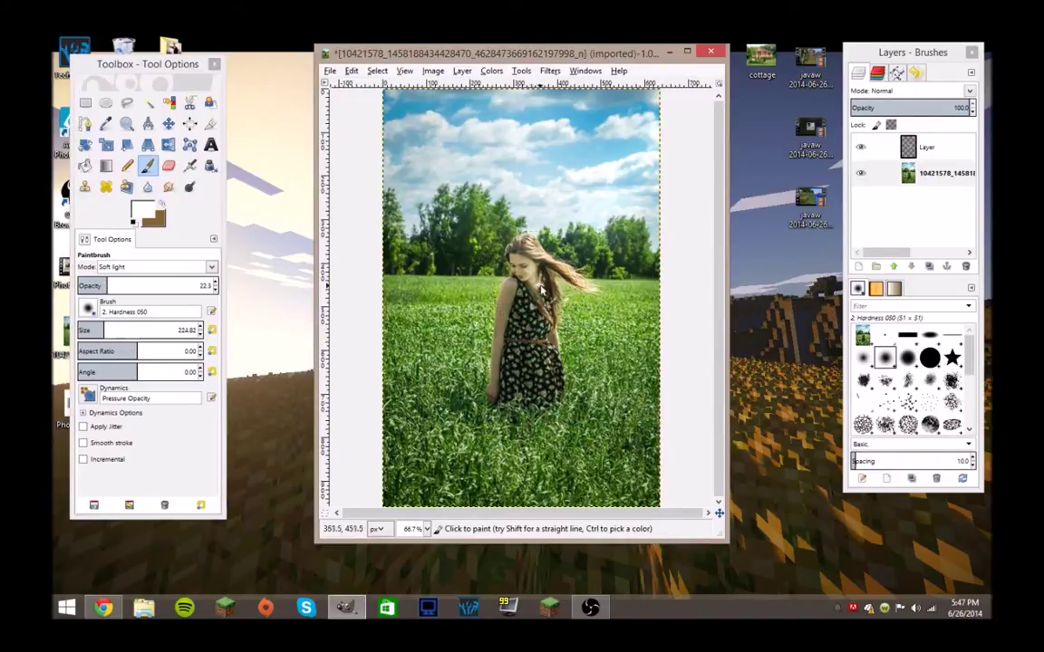
pyautogui.moveTo(541, 288)
pyautogui.mouseDown()
pyautogui.moveTo(498, 263)
pyautogui.moveTo(472, 308)
pyautogui.moveTo(521, 267)
pyautogui.moveTo(506, 338)
pyautogui.mouseUp()
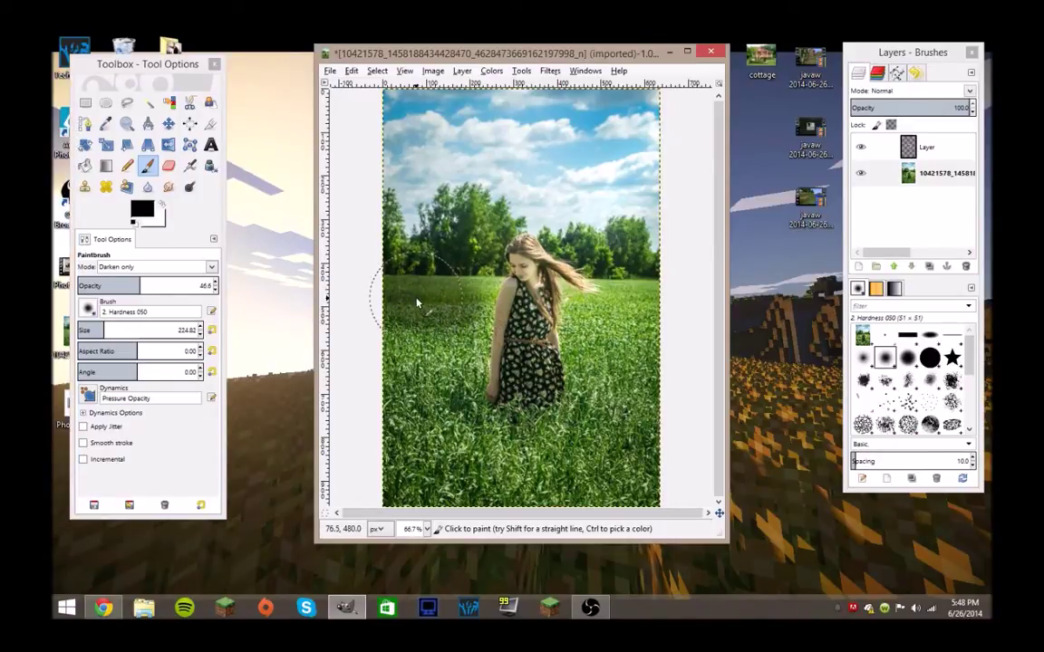
pyautogui.hotkey('ctrl', 'z')
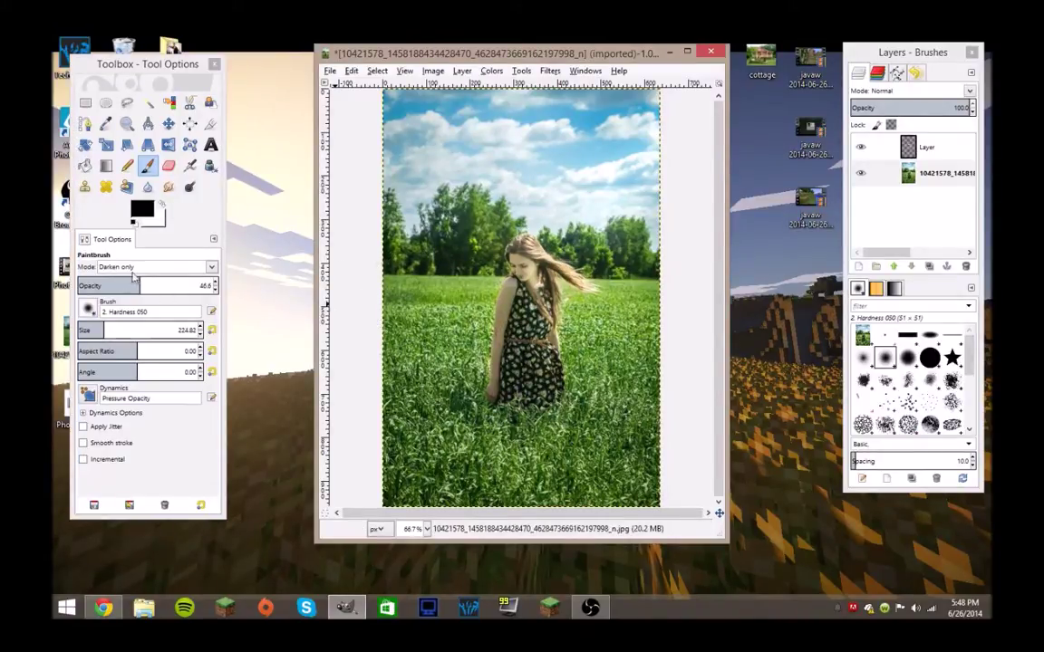
pyautogui.moveTo(134, 281); pyautogui.dragTo(120, 283)
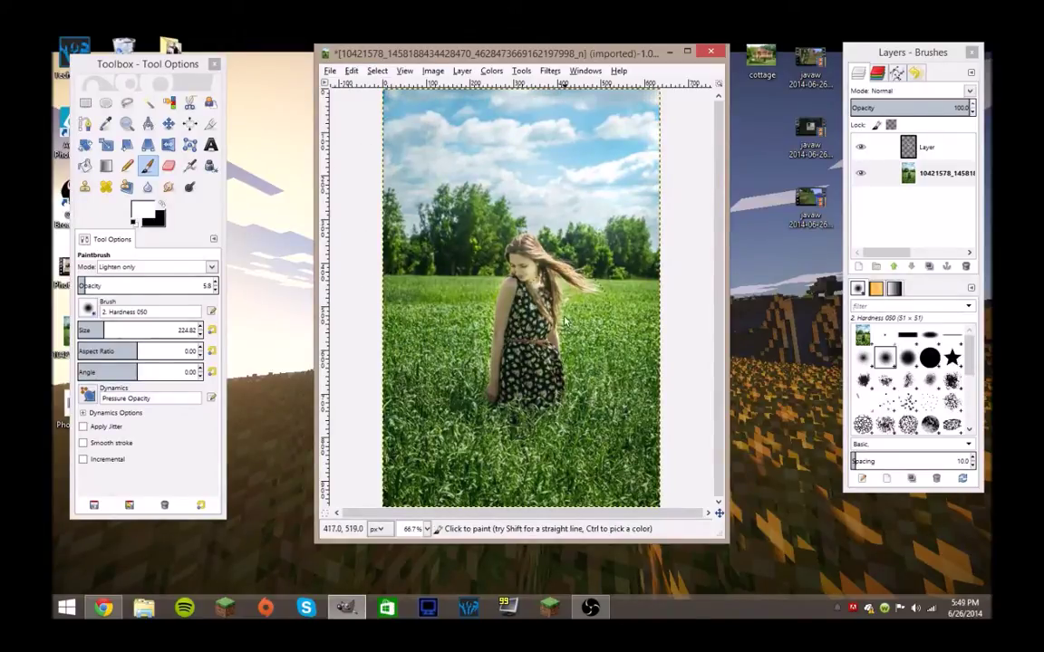
# Step: Zoom in to 400% on the girl's shoulder
pyautogui.click(153, 214)
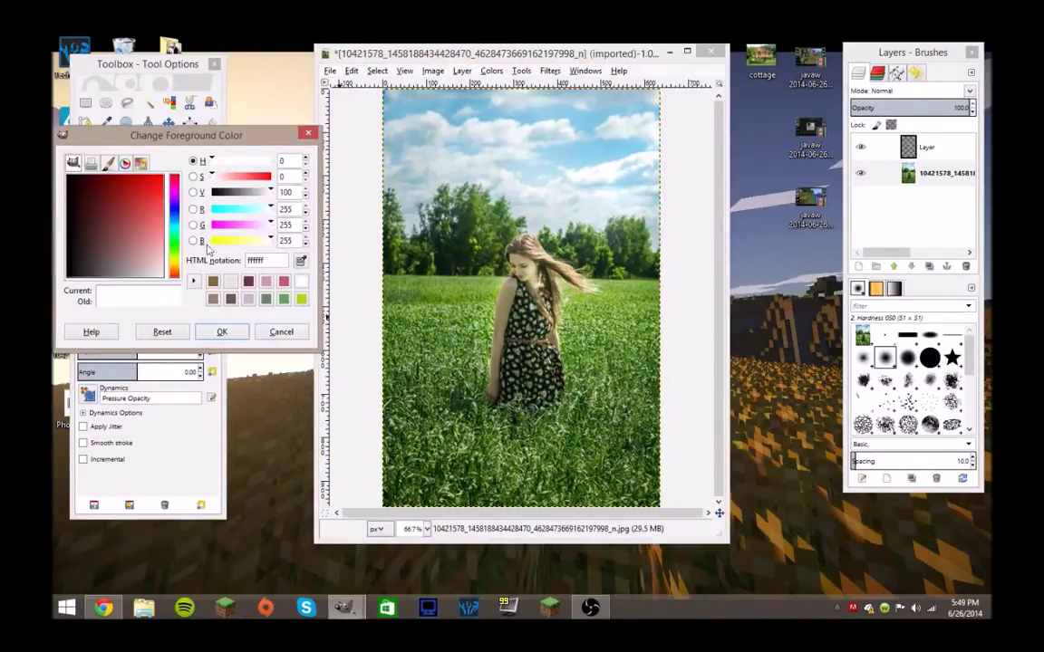
pyautogui.click(293, 333)
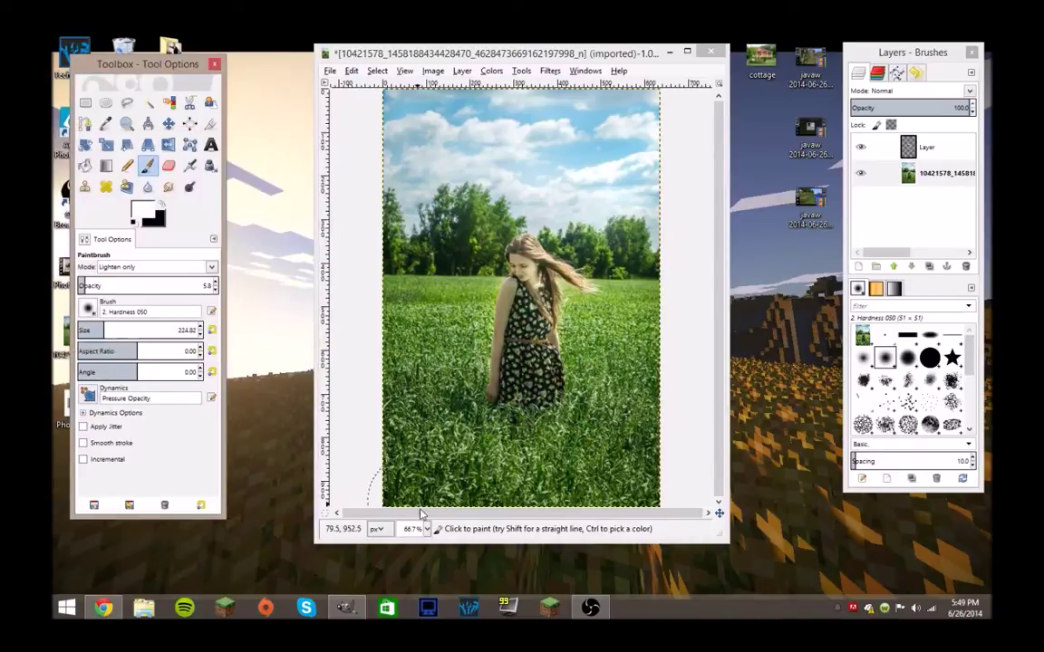
pyautogui.click(424, 529)
pyautogui.click(417, 421)
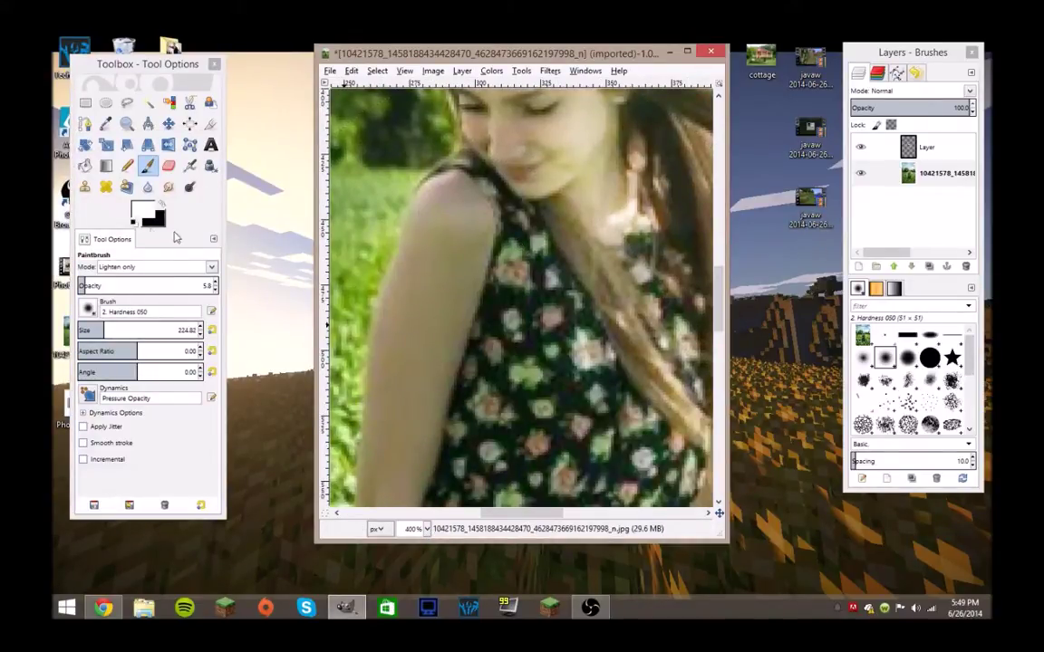
# Step: Set the paint colour to blue-grey 5d6b74 and shrink the brush to size 14.21
pyautogui.click(136, 213)
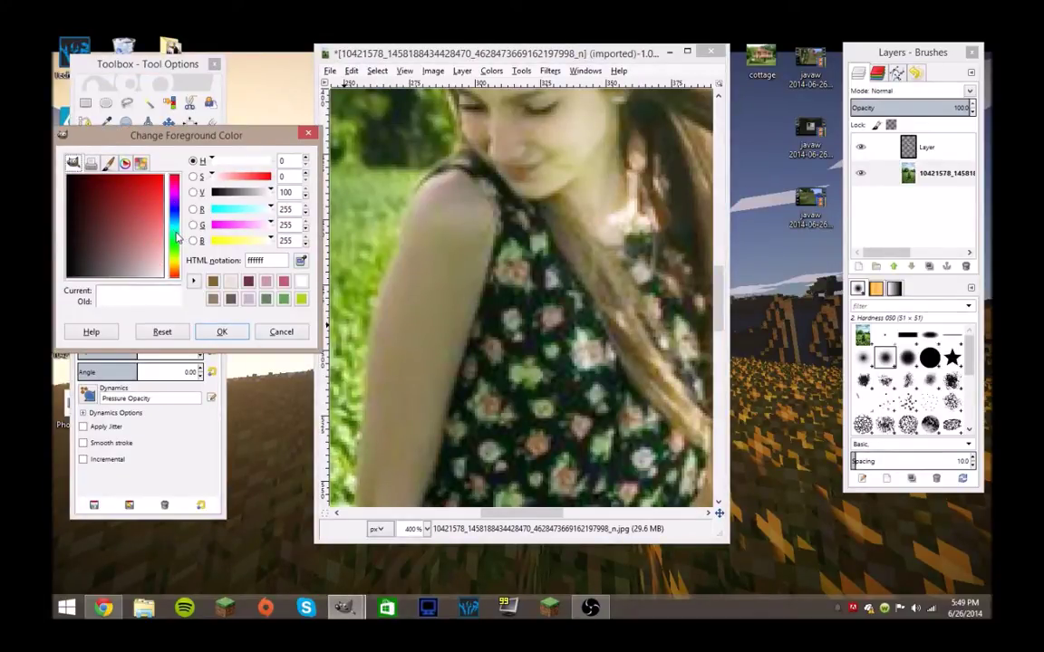
pyautogui.moveTo(178, 238); pyautogui.dragTo(178, 226)
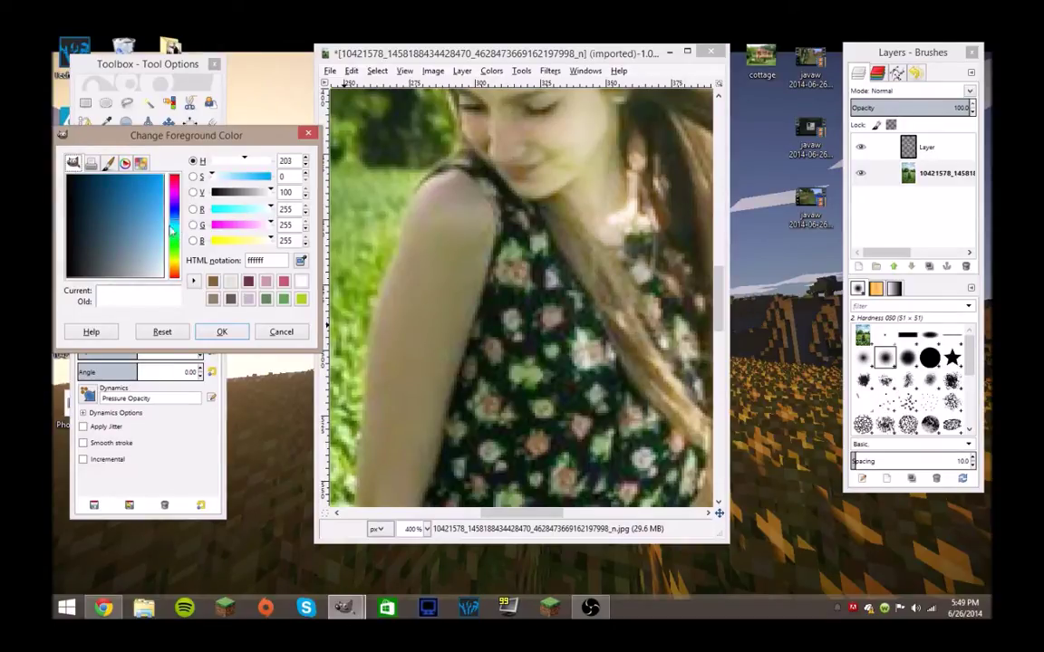
pyautogui.moveTo(136, 261); pyautogui.dragTo(111, 263)
pyautogui.click(222, 331)
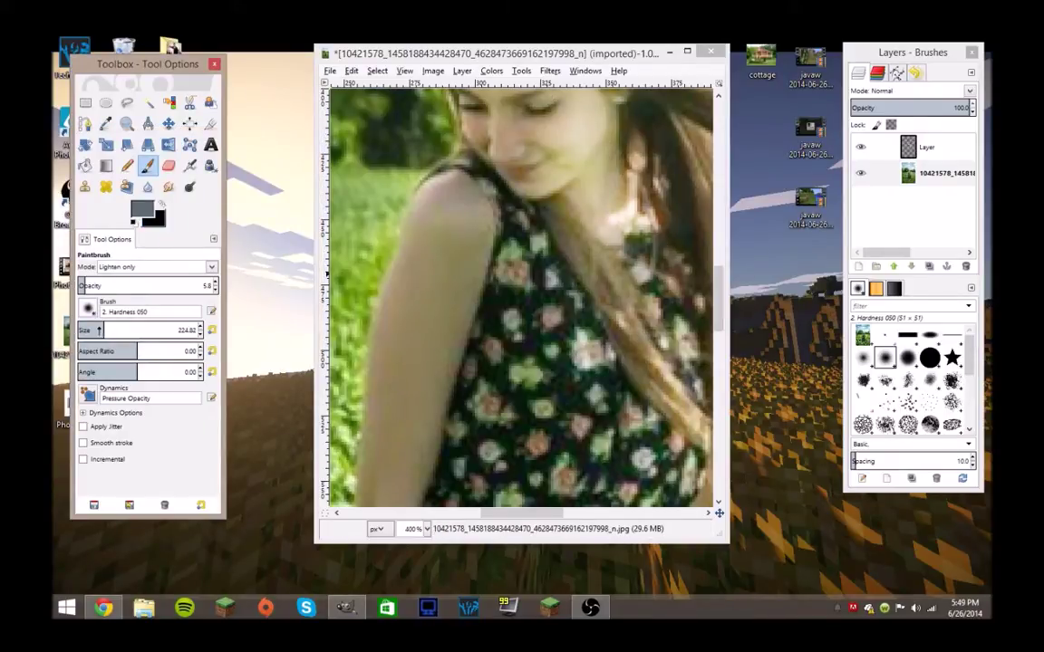
pyautogui.moveTo(99, 331); pyautogui.dragTo(82, 330)
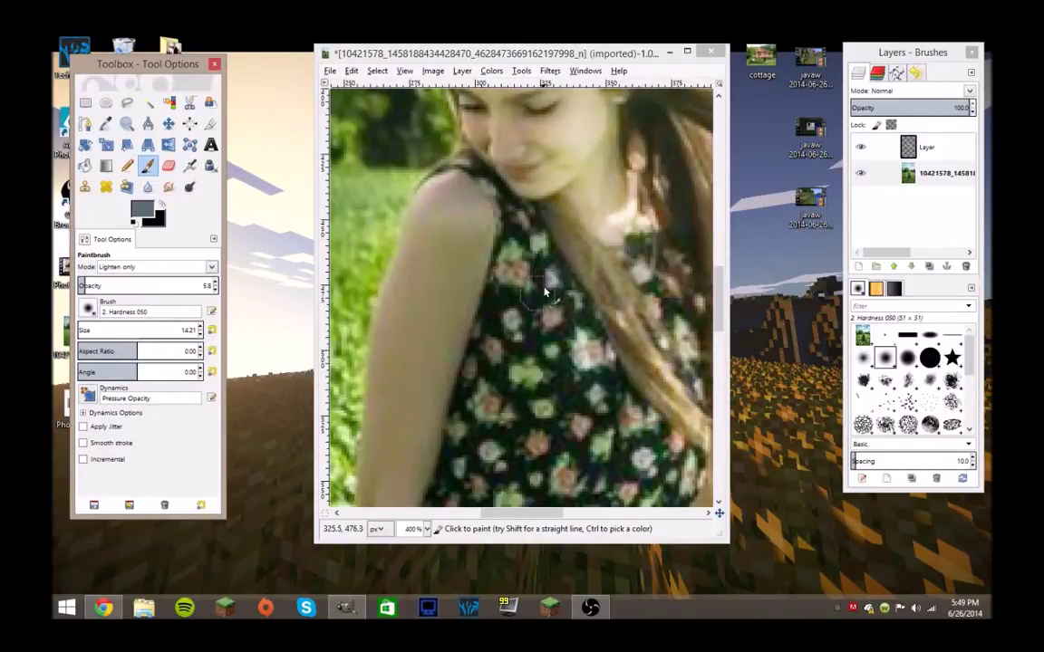
pyautogui.click(529, 307)
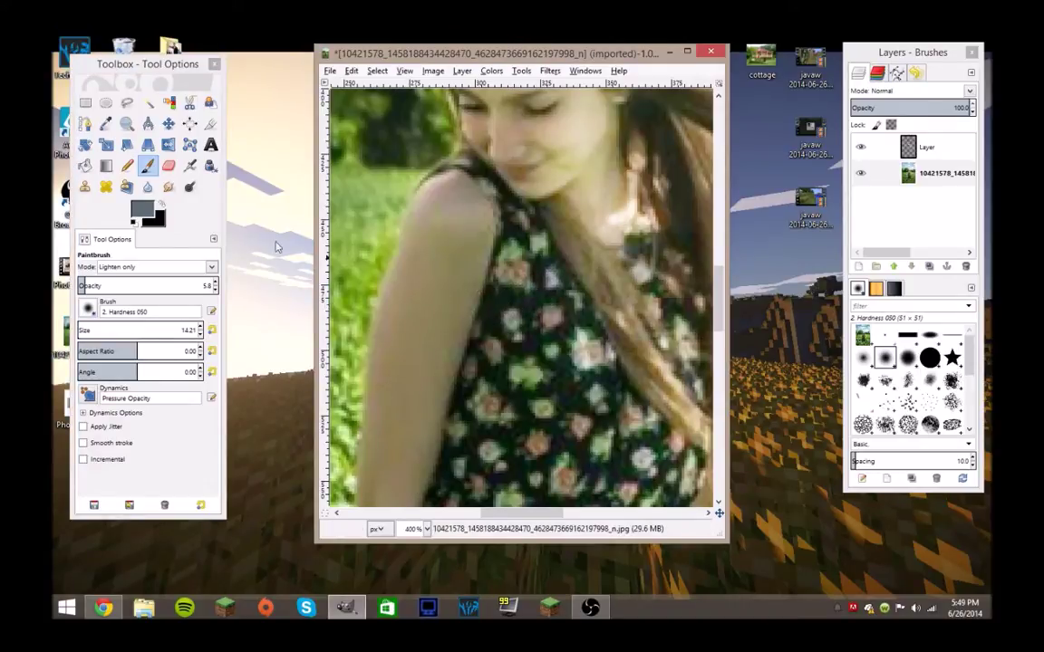
pyautogui.click(214, 269)
# Step: Switch the brush to Overlay at 21.8 opacity and touch up the dress near the shoulder
pyautogui.click(140, 460)
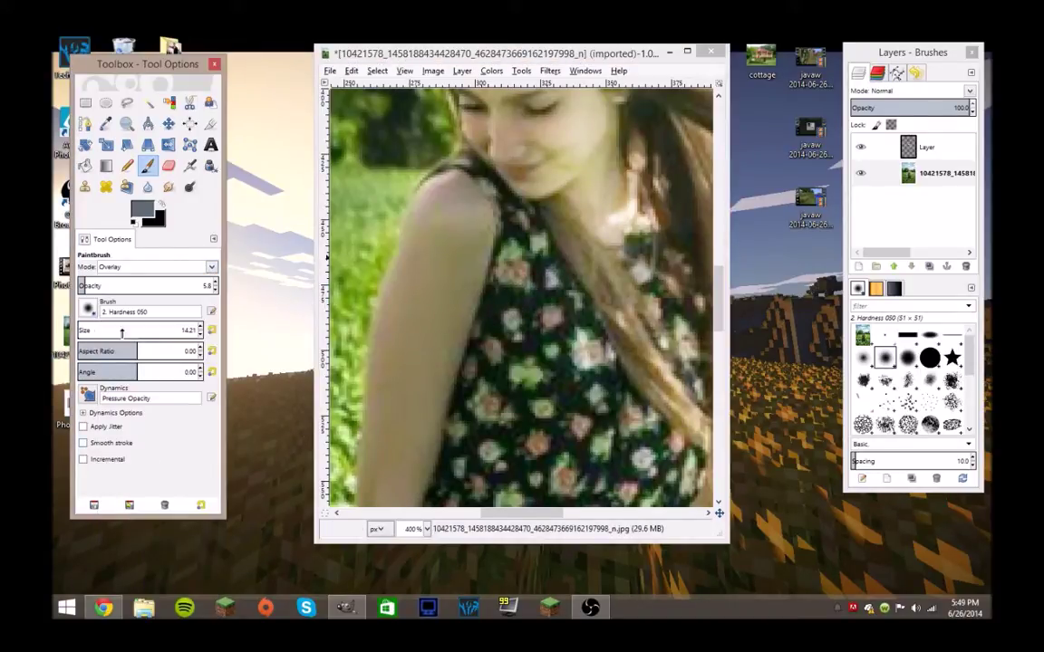
pyautogui.click(113, 287)
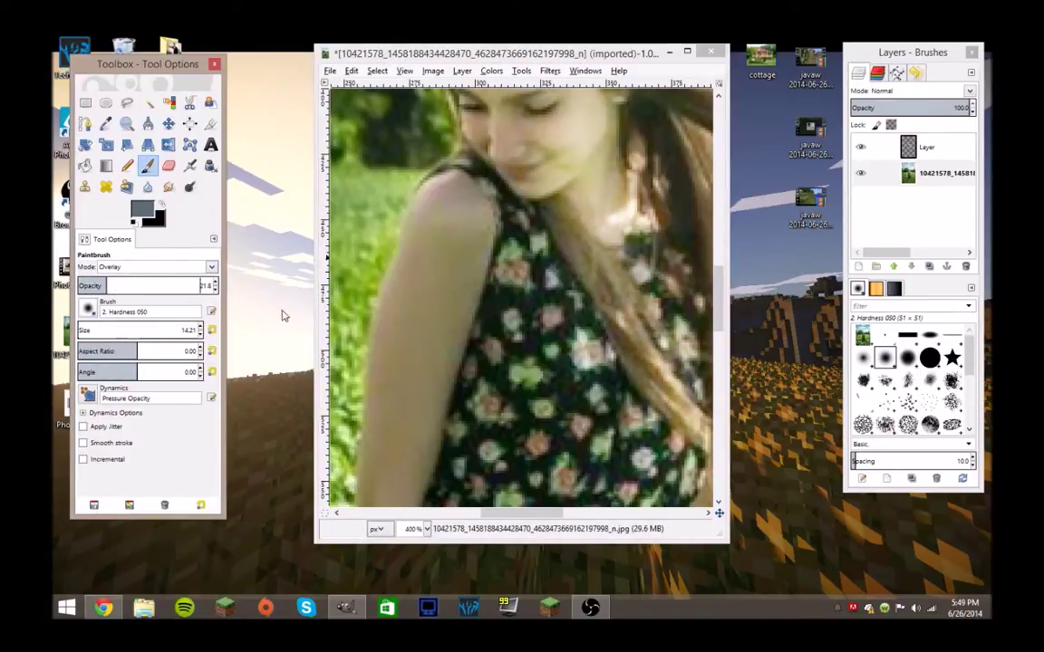
pyautogui.click(530, 256)
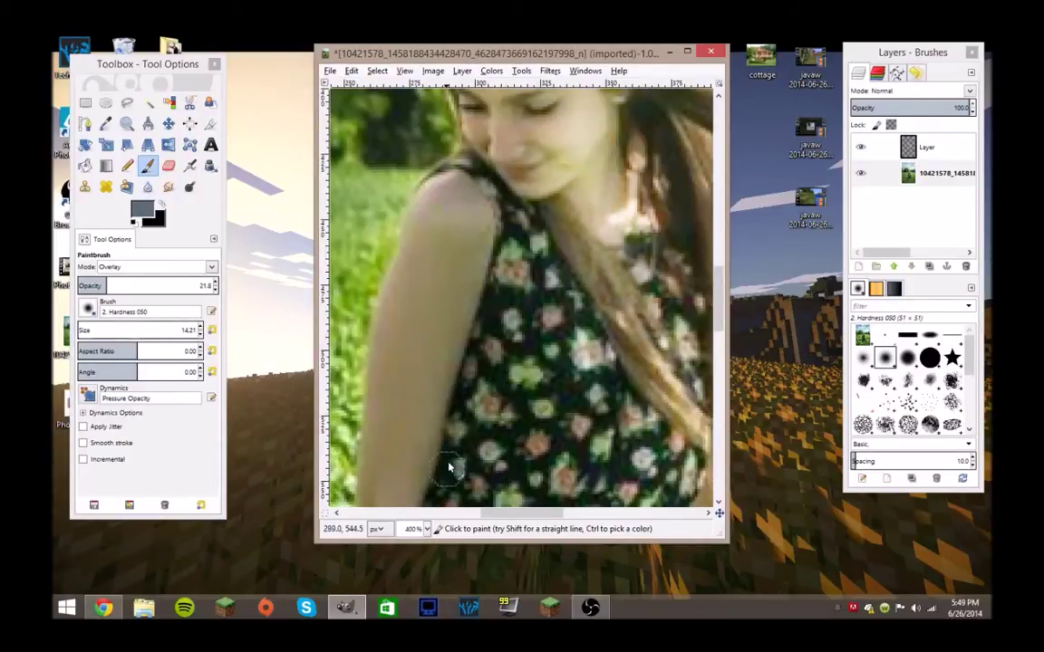
# Step: Zoom back out to 66.7% to see the whole photo
pyautogui.scroll(-3, 469, 433)
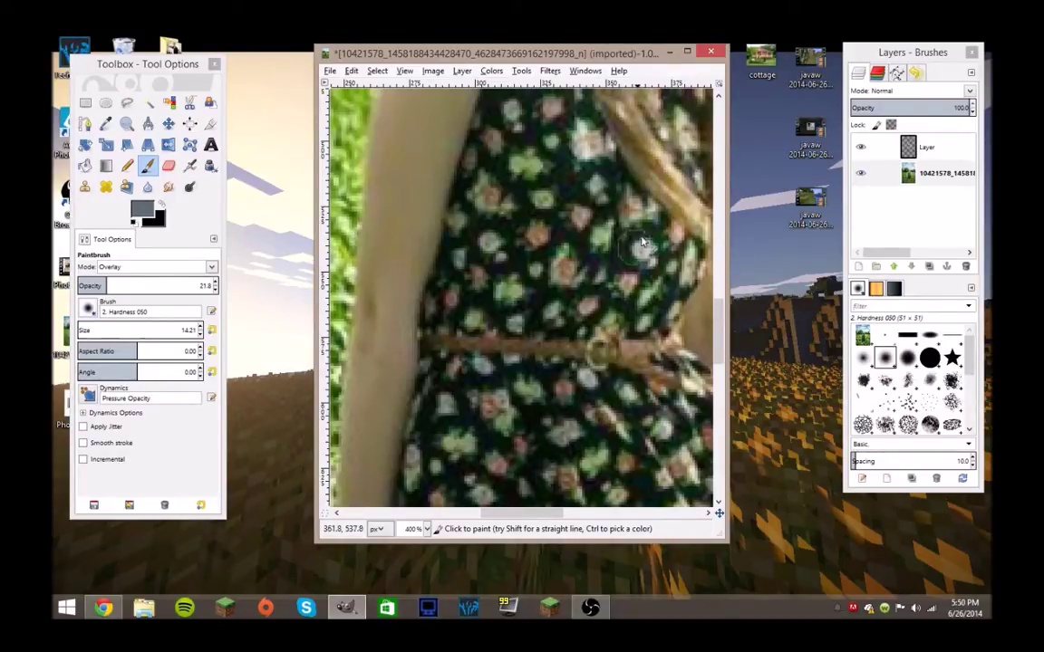
pyautogui.scroll(3, 710, 173)
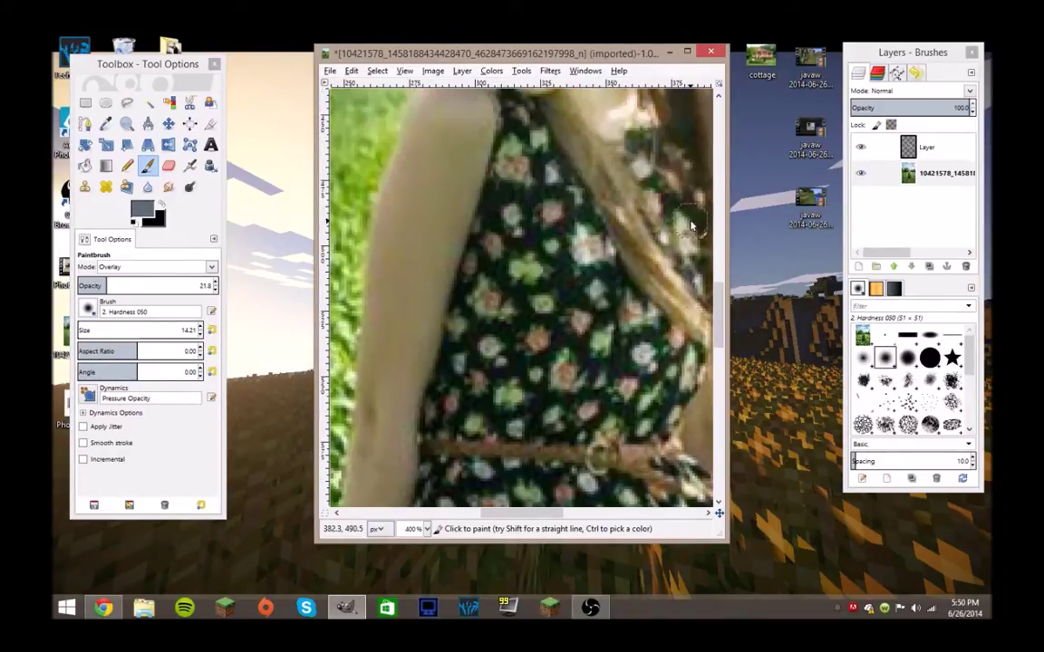
pyautogui.click(419, 530)
pyautogui.click(416, 466)
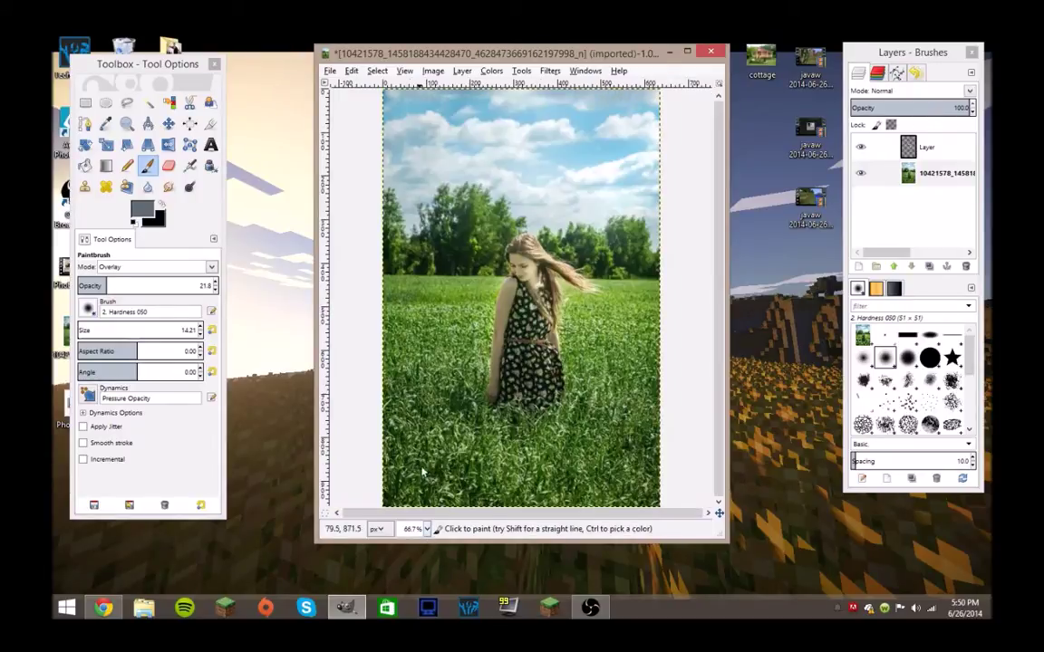
# Step: Zoom to 200% on the girl's face and set the paint colour to light beige cbc6b3
pyautogui.click(427, 529)
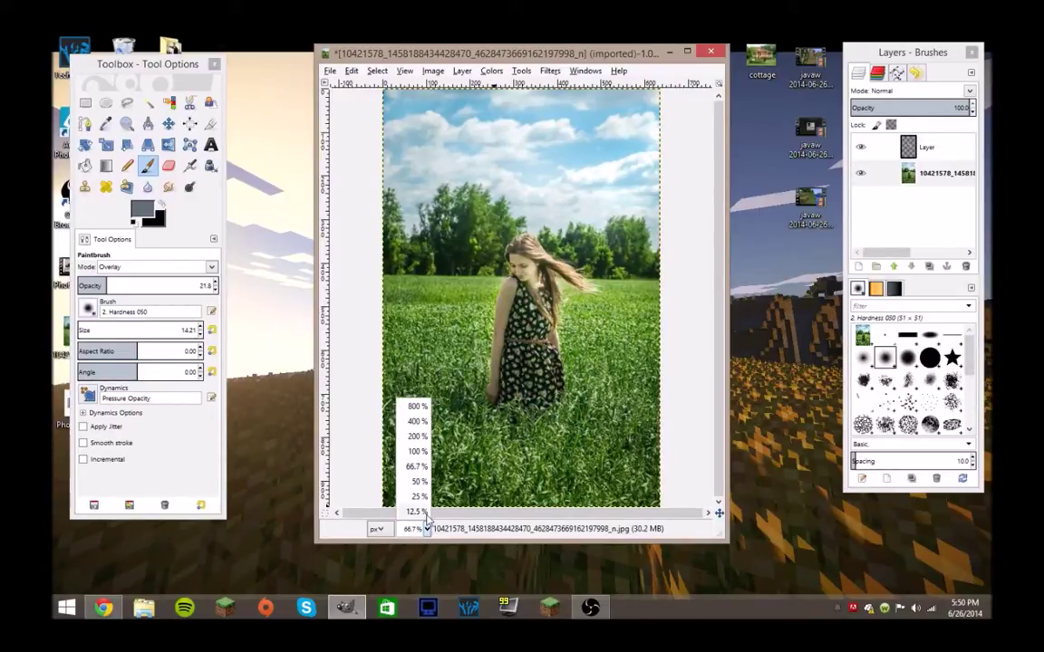
pyautogui.click(422, 437)
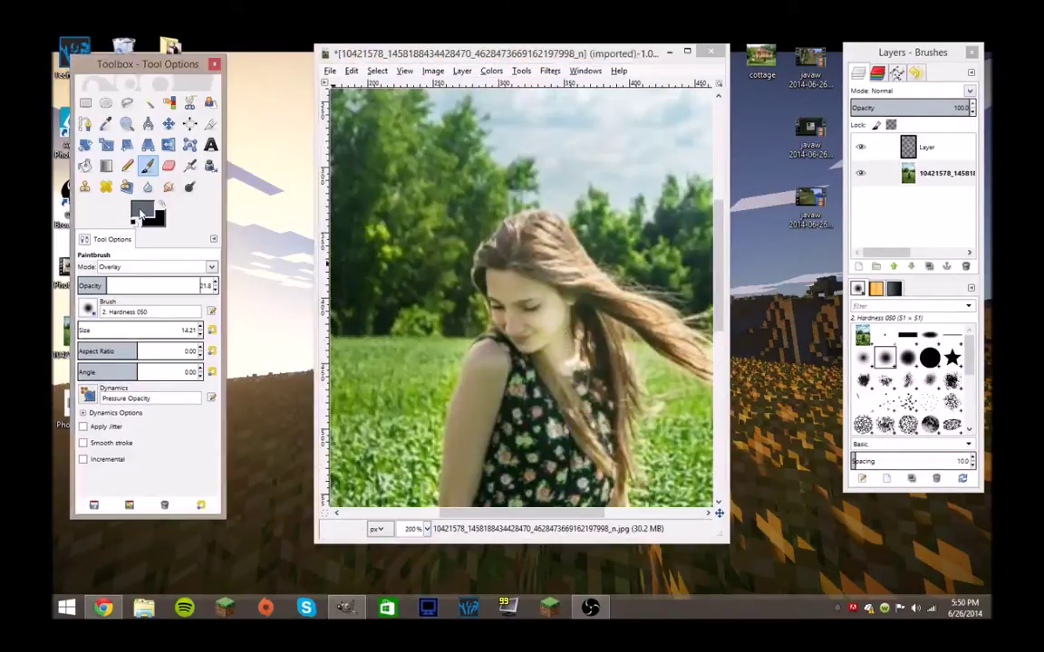
pyautogui.click(141, 215)
pyautogui.click(177, 262)
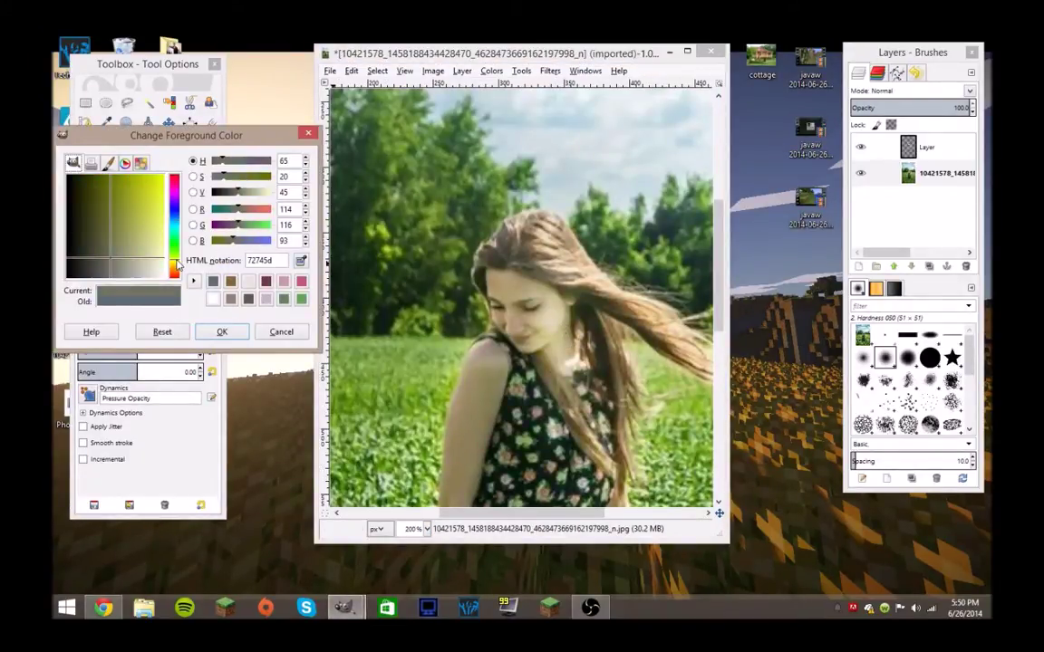
pyautogui.moveTo(175, 265)
pyautogui.mouseDown()
pyautogui.moveTo(125, 264)
pyautogui.moveTo(145, 270)
pyautogui.mouseUp()
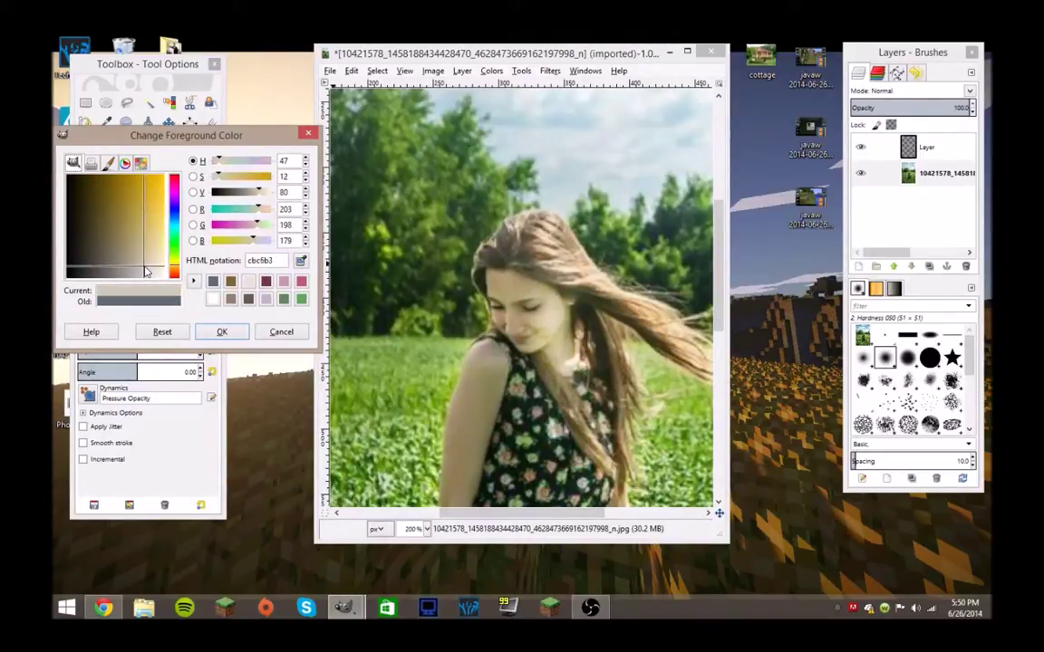
pyautogui.click(233, 333)
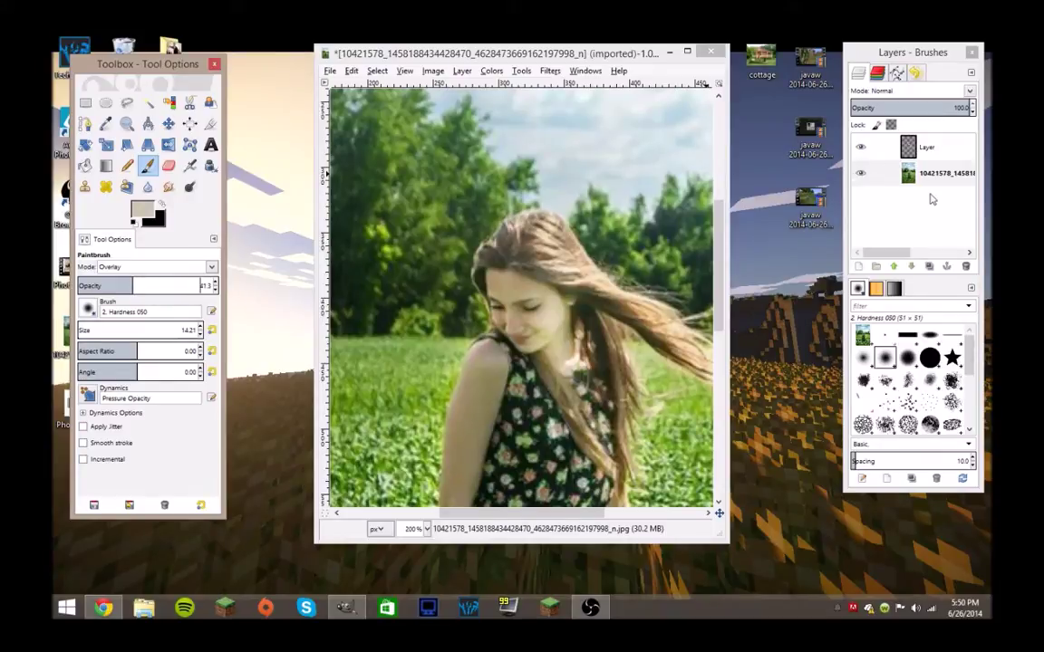
# Step: Add a new transparent Layer #1 and move it to the top of the stack
pyautogui.rightClick(906, 173)
pyautogui.click(868, 246)
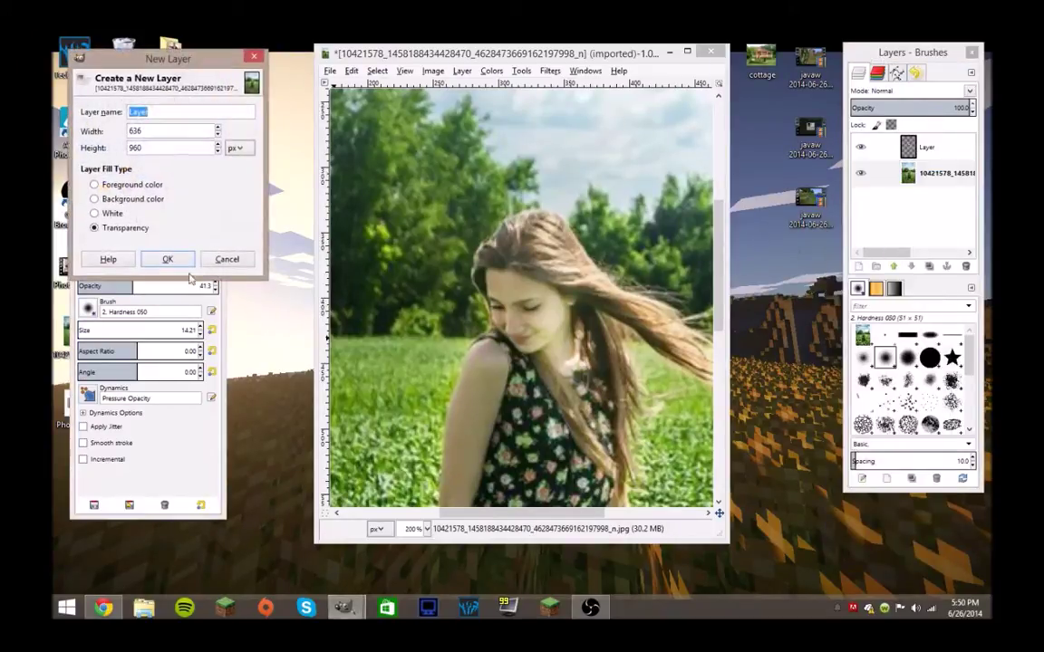
pyautogui.click(167, 259)
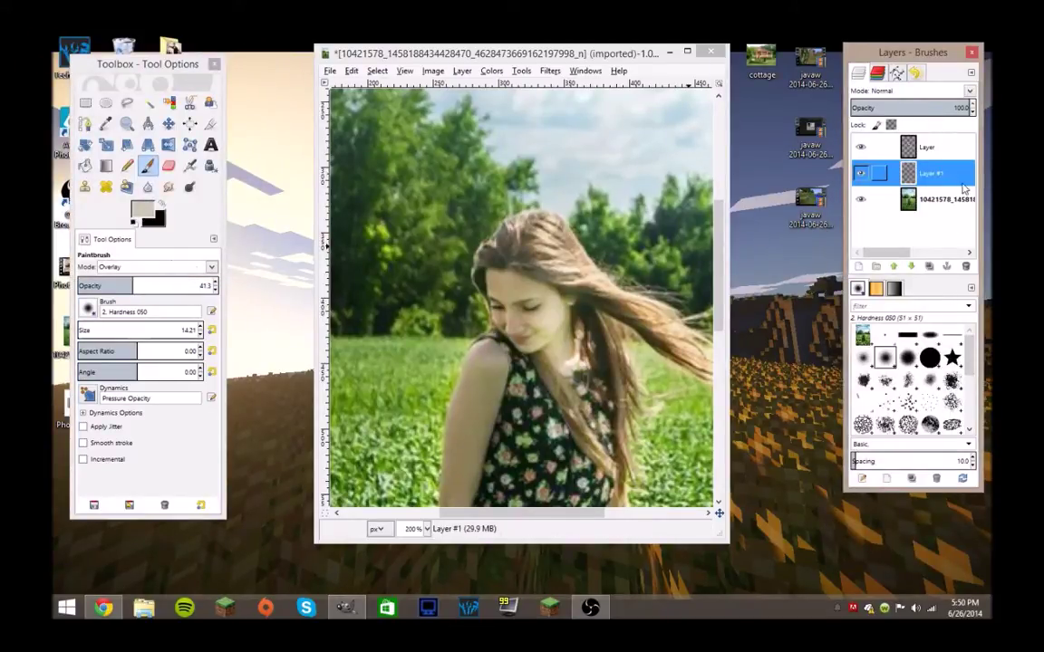
pyautogui.moveTo(879, 173); pyautogui.dragTo(868, 141)
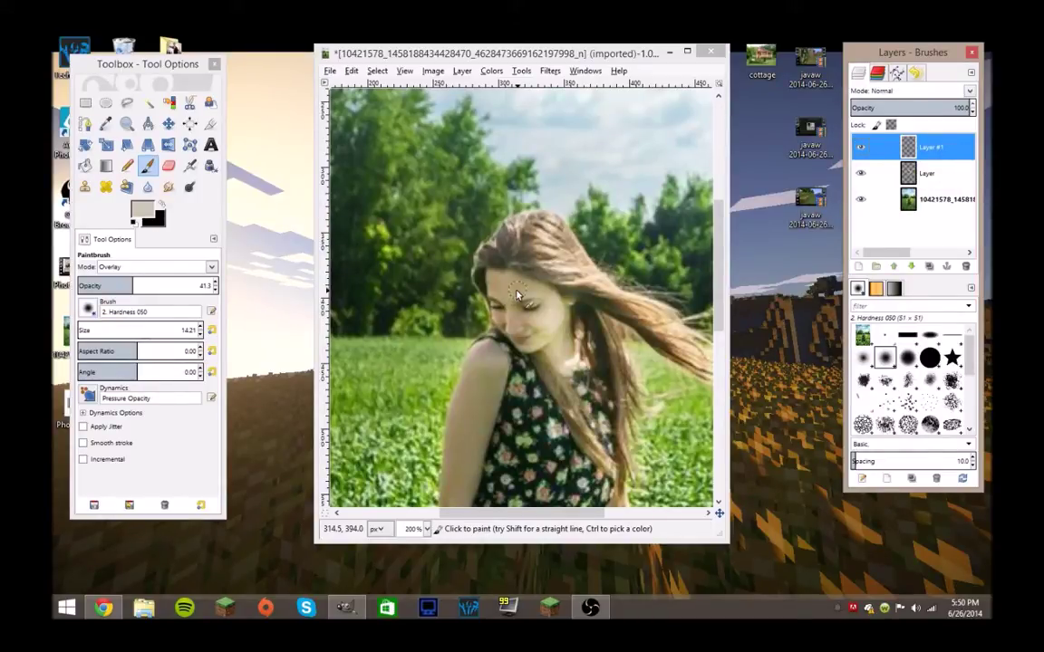
# Step: Paint beige over the face in Normal mode at 83.5 opacity, then fade Layer #1 to 24.2
pyautogui.click(172, 267)
pyautogui.click(186, 284)
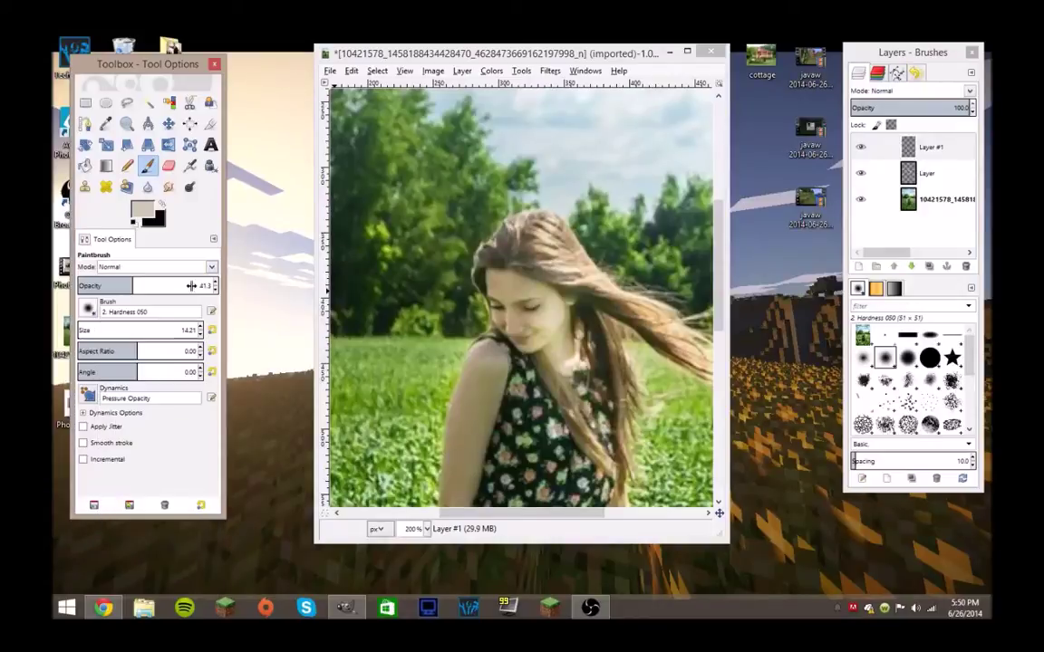
pyautogui.click(190, 286)
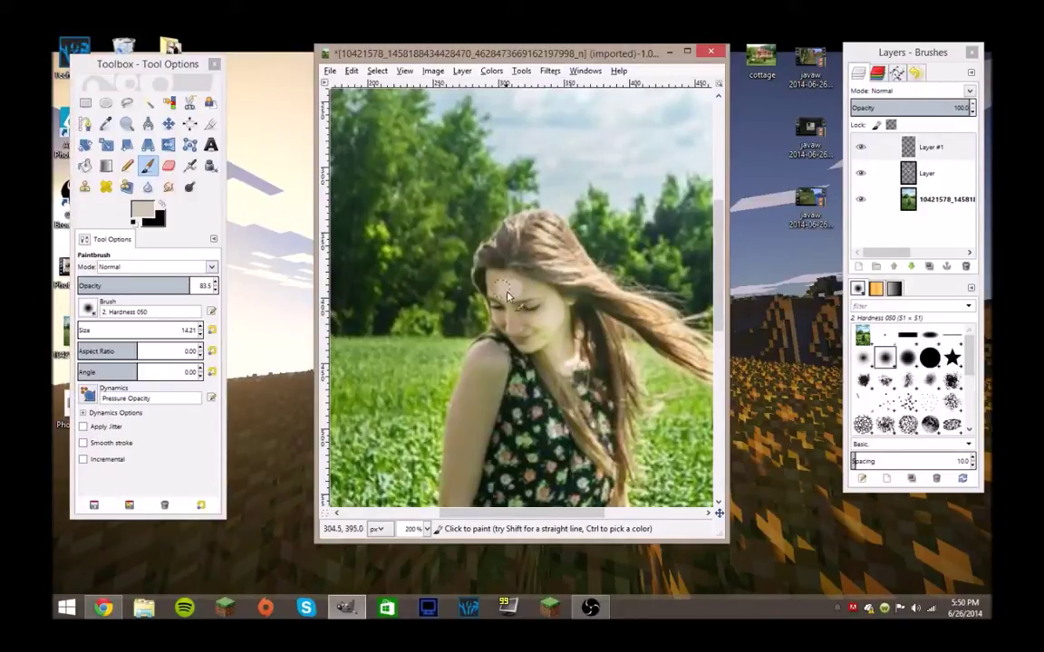
pyautogui.moveTo(498, 285)
pyautogui.mouseDown()
pyautogui.moveTo(556, 303)
pyautogui.moveTo(552, 314)
pyautogui.mouseUp()
pyautogui.hotkey('ctrl', 'z')
pyautogui.moveTo(520, 290)
pyautogui.mouseDown()
pyautogui.moveTo(550, 303)
pyautogui.moveTo(552, 323)
pyautogui.moveTo(497, 322)
pyautogui.moveTo(532, 324)
pyautogui.moveTo(505, 302)
pyautogui.moveTo(578, 324)
pyautogui.moveTo(568, 360)
pyautogui.moveTo(576, 373)
pyautogui.moveTo(517, 342)
pyautogui.moveTo(540, 333)
pyautogui.mouseUp()
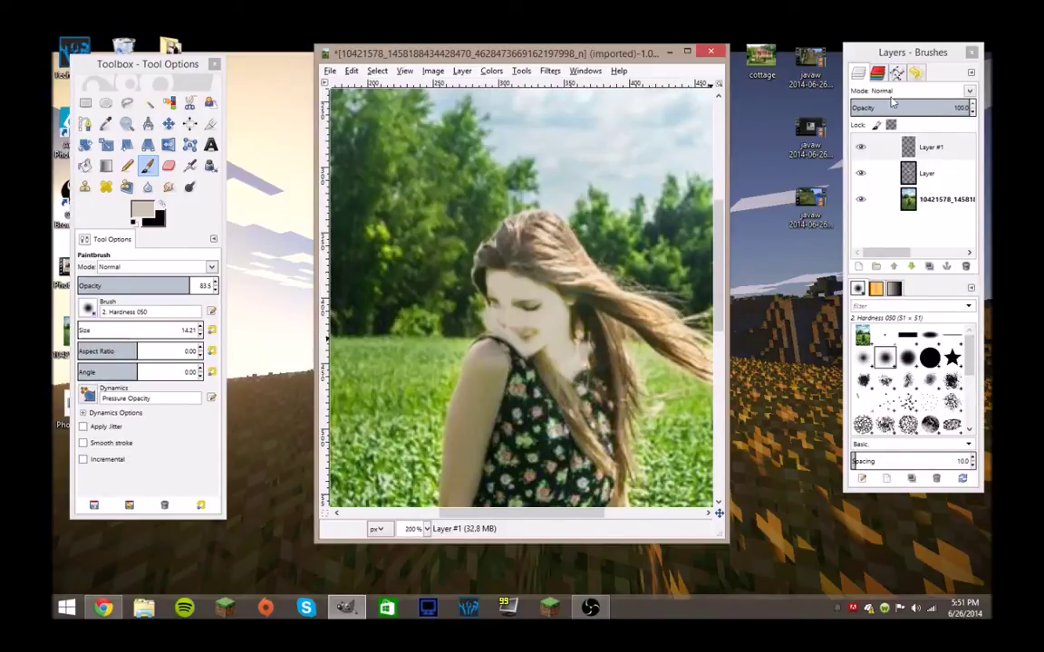
pyautogui.click(853, 106)
pyautogui.moveTo(860, 105); pyautogui.dragTo(878, 107)
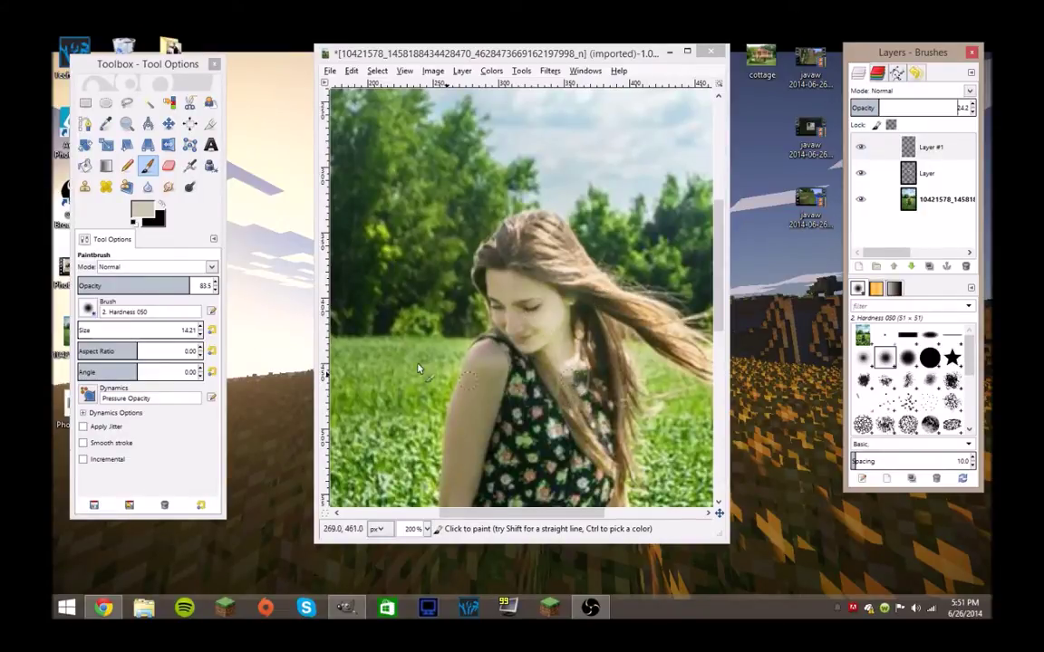
# Step: Pick a soft red background colour and add a new layer, Layer 11
pyautogui.click(155, 220)
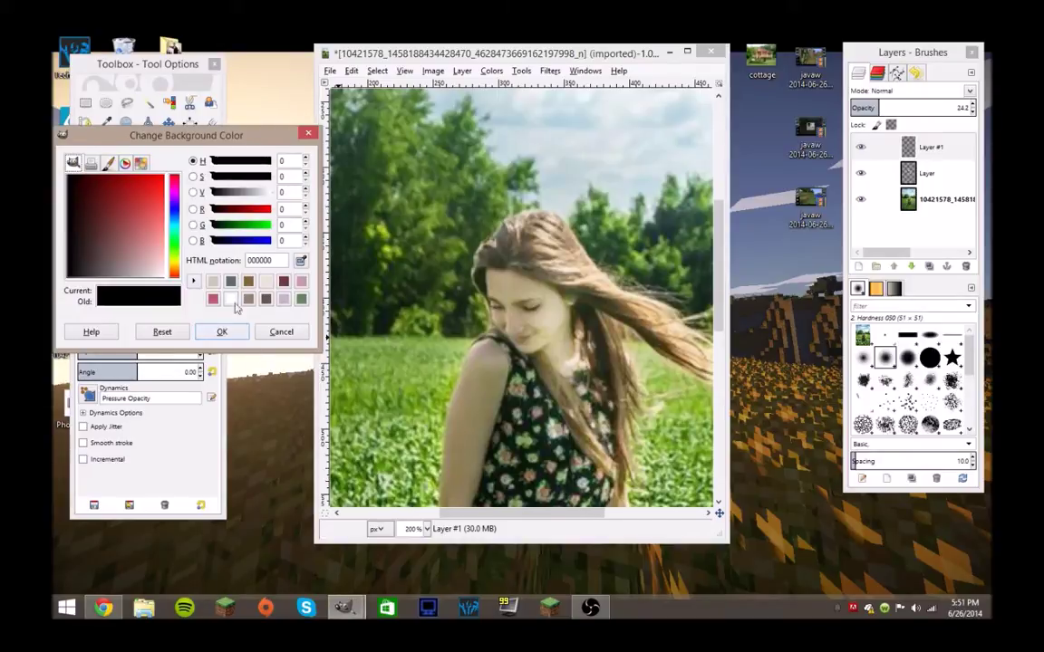
pyautogui.moveTo(142, 243)
pyautogui.mouseDown()
pyautogui.moveTo(136, 232)
pyautogui.moveTo(147, 232)
pyautogui.mouseUp()
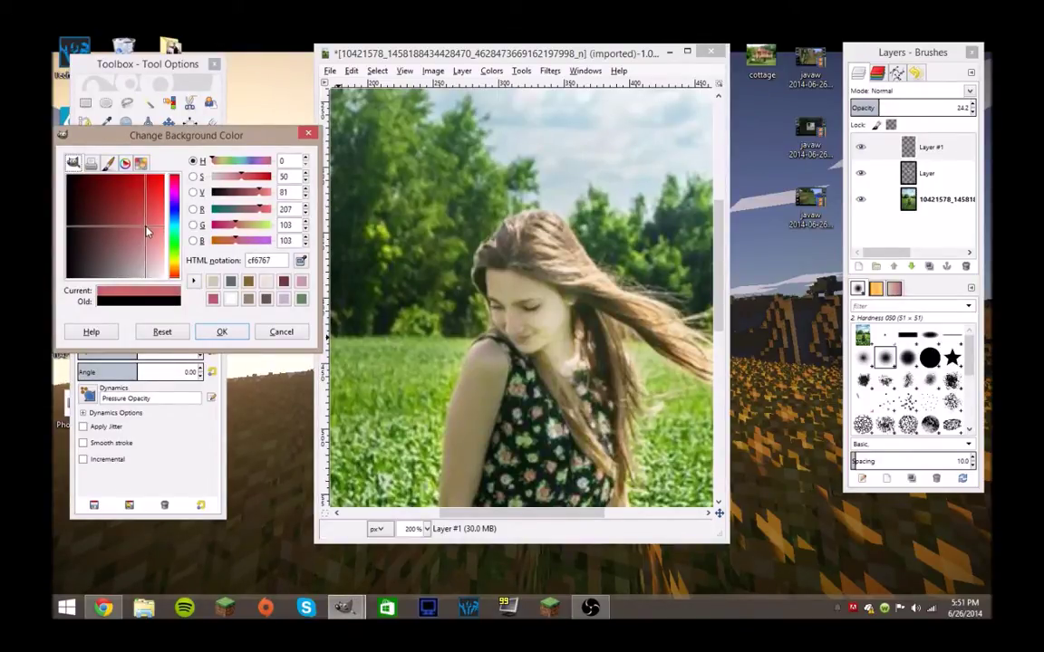
pyautogui.click(222, 333)
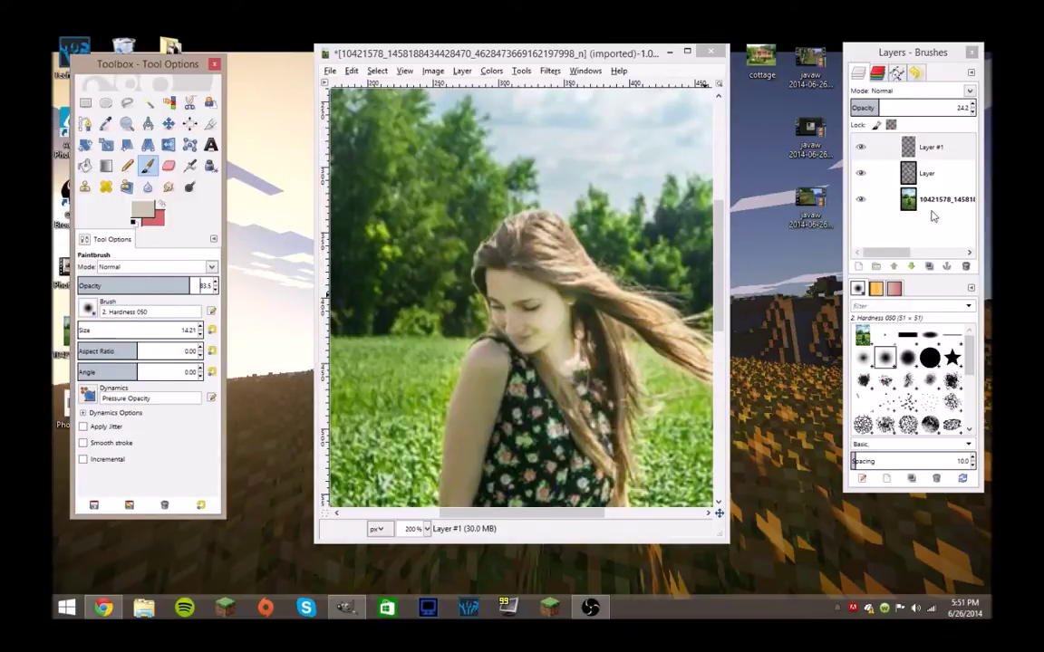
pyautogui.rightClick(938, 236)
pyautogui.click(847, 257)
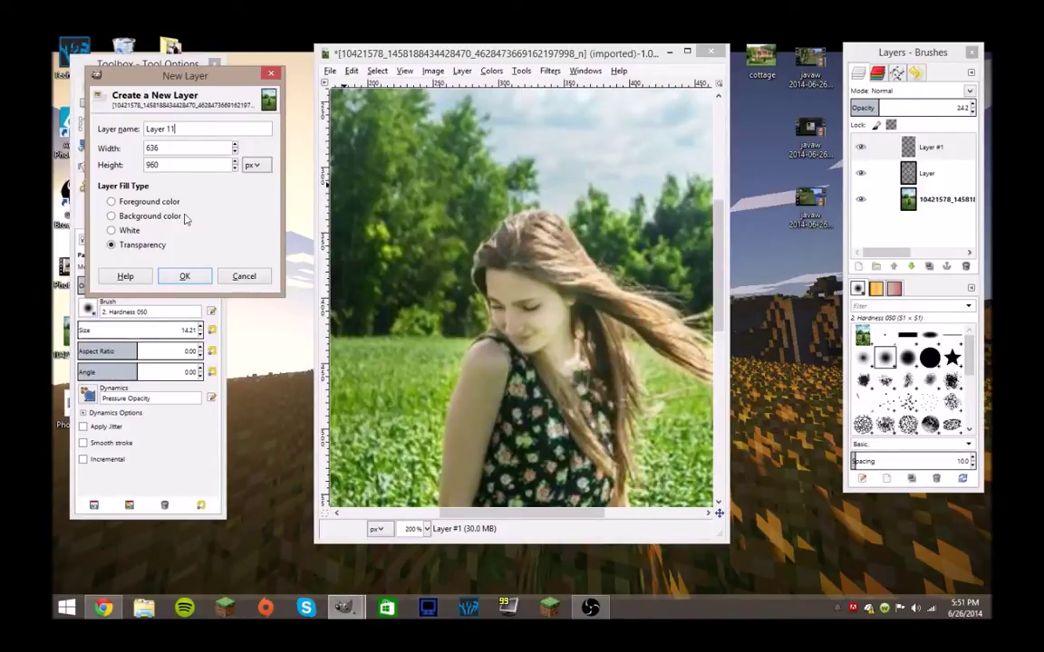
pyautogui.click(184, 276)
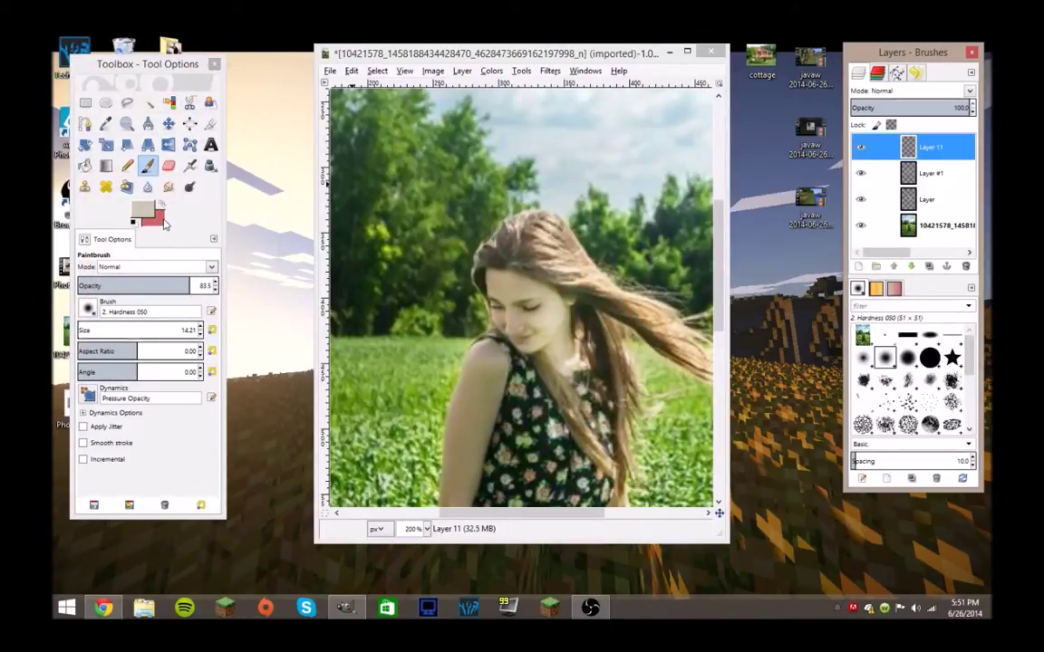
# Step: Paint a pink blush on the cheek, fade Layer 11 to about 5.5 opacity, and dab the shoulder
pyautogui.click(163, 208)
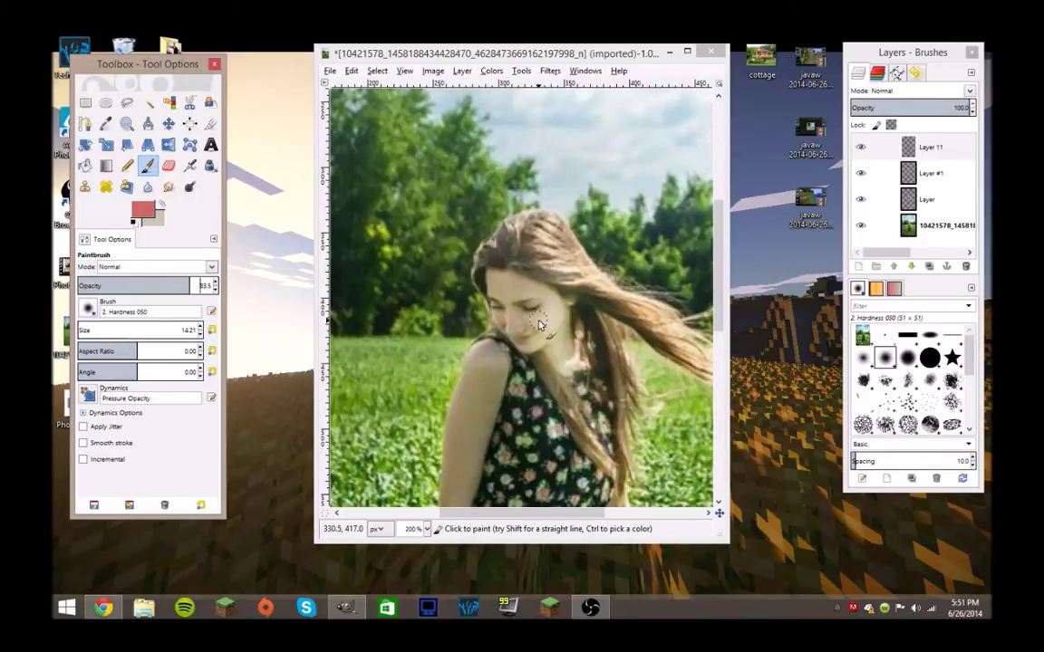
pyautogui.click(532, 319)
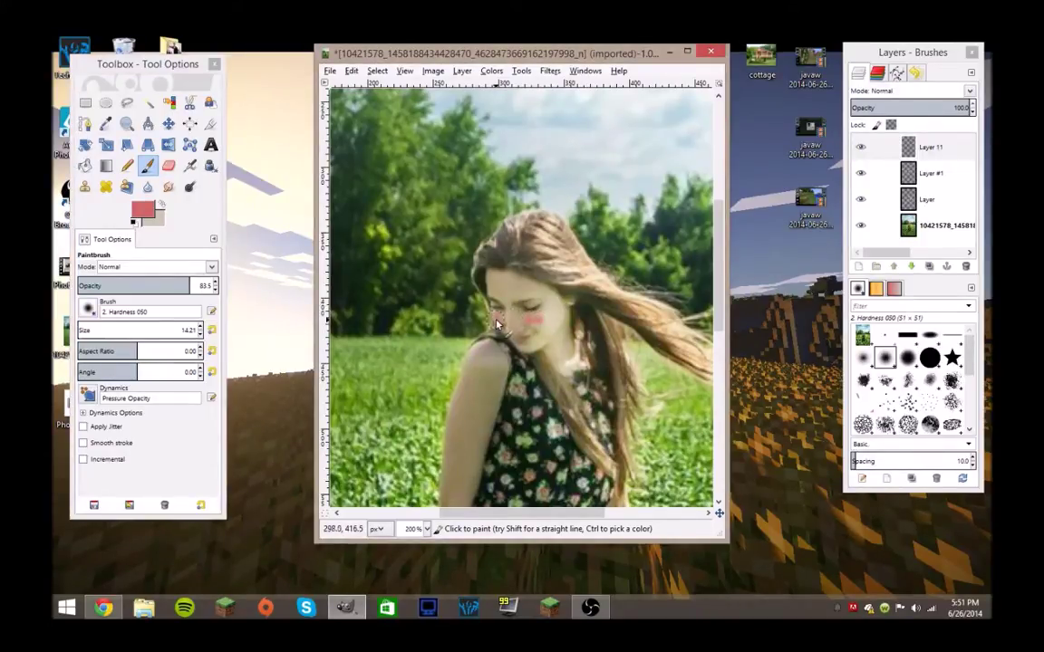
pyautogui.moveTo(494, 320); pyautogui.dragTo(509, 323)
pyautogui.moveTo(869, 107); pyautogui.dragTo(862, 107)
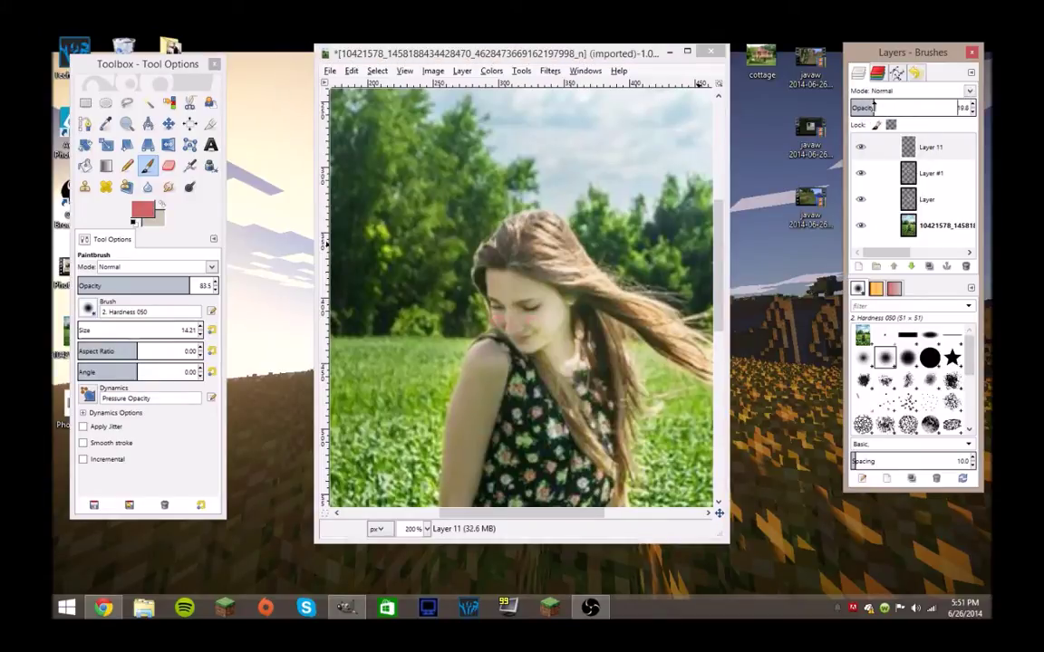
pyautogui.moveTo(865, 107); pyautogui.dragTo(860, 107)
pyautogui.click(856, 107)
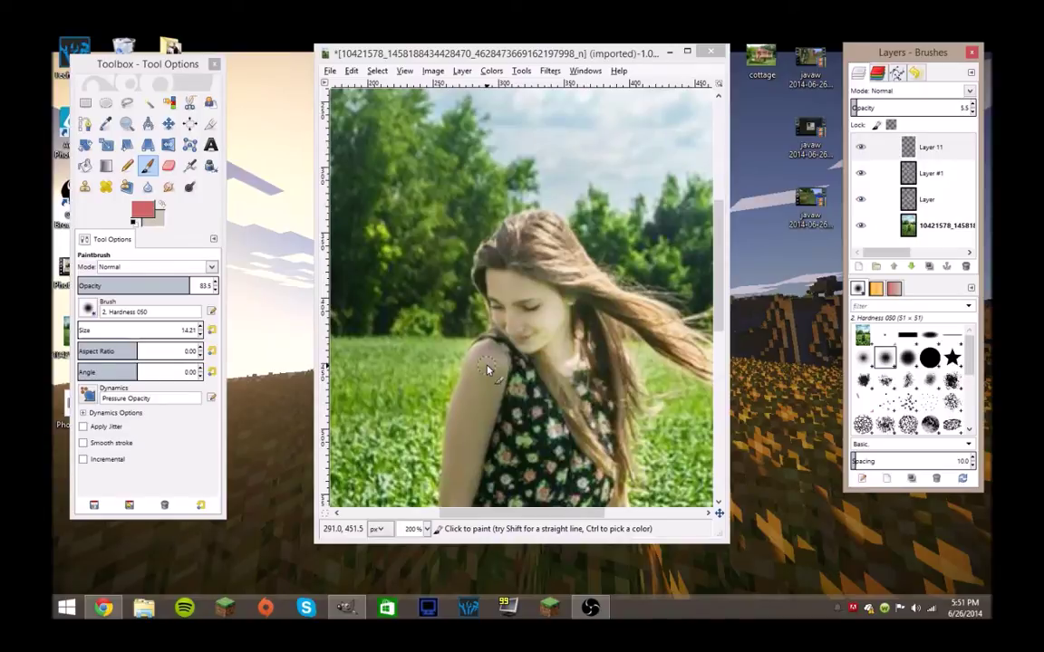
pyautogui.moveTo(486, 368); pyautogui.dragTo(479, 396)
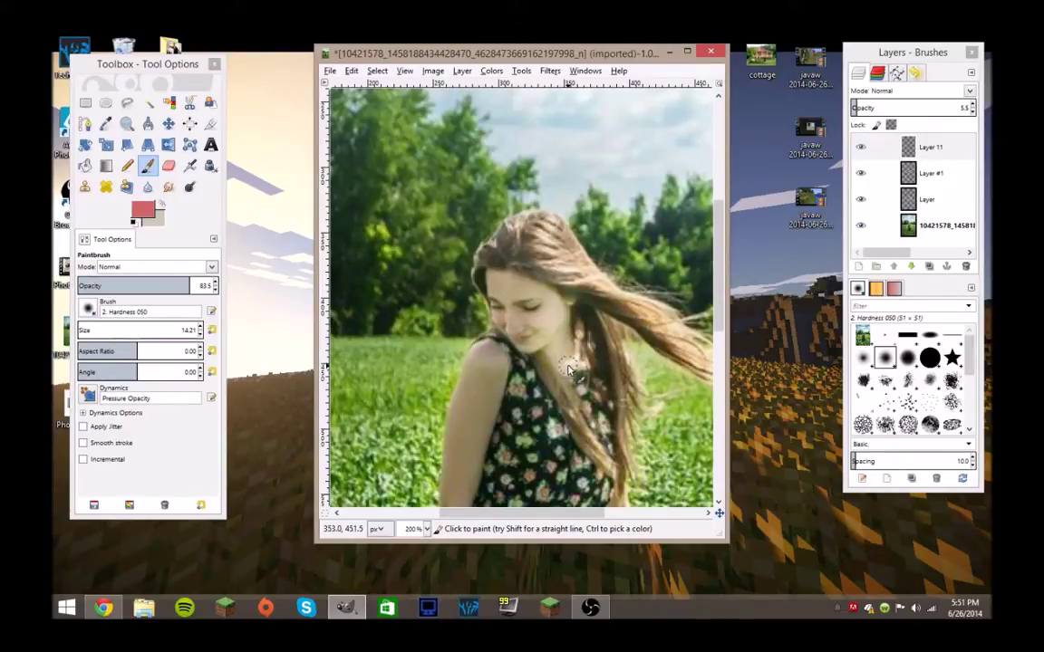
# Step: Scroll the canvas and zoom out to see the whole photo
pyautogui.scroll(-6, 532, 338)
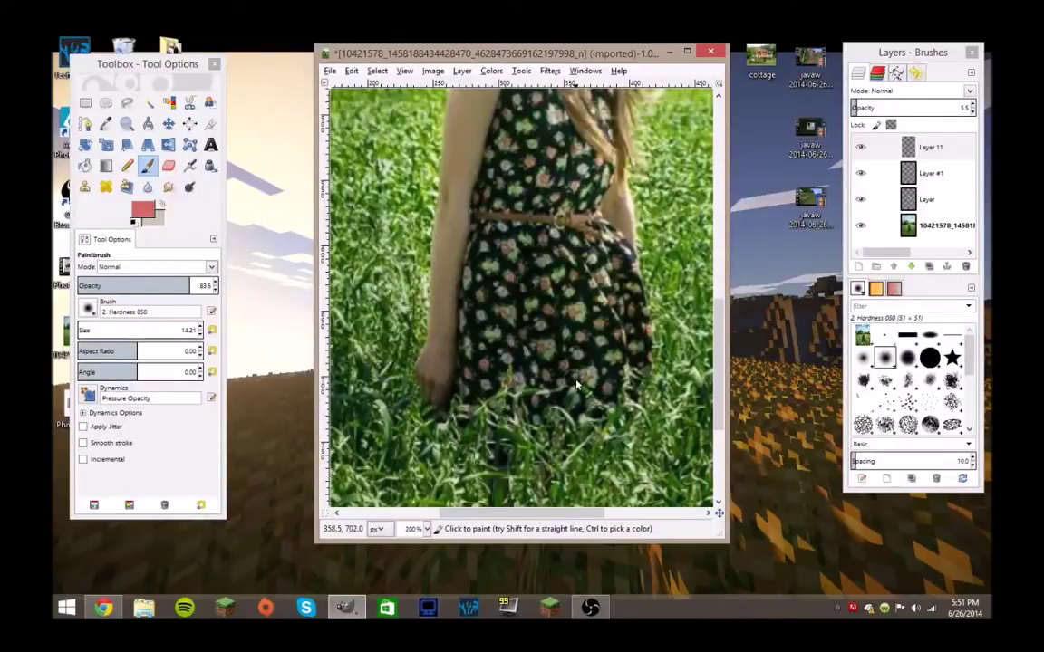
pyautogui.scroll(3, 577, 385)
pyautogui.scroll(1, 576, 386)
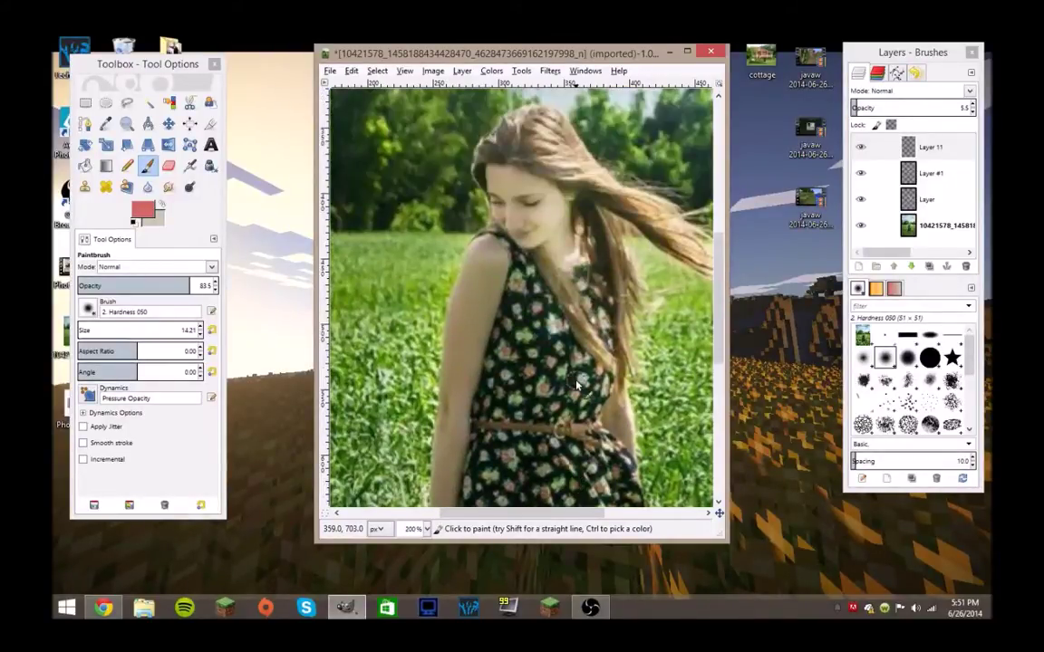
pyautogui.scroll(2, 494, 358)
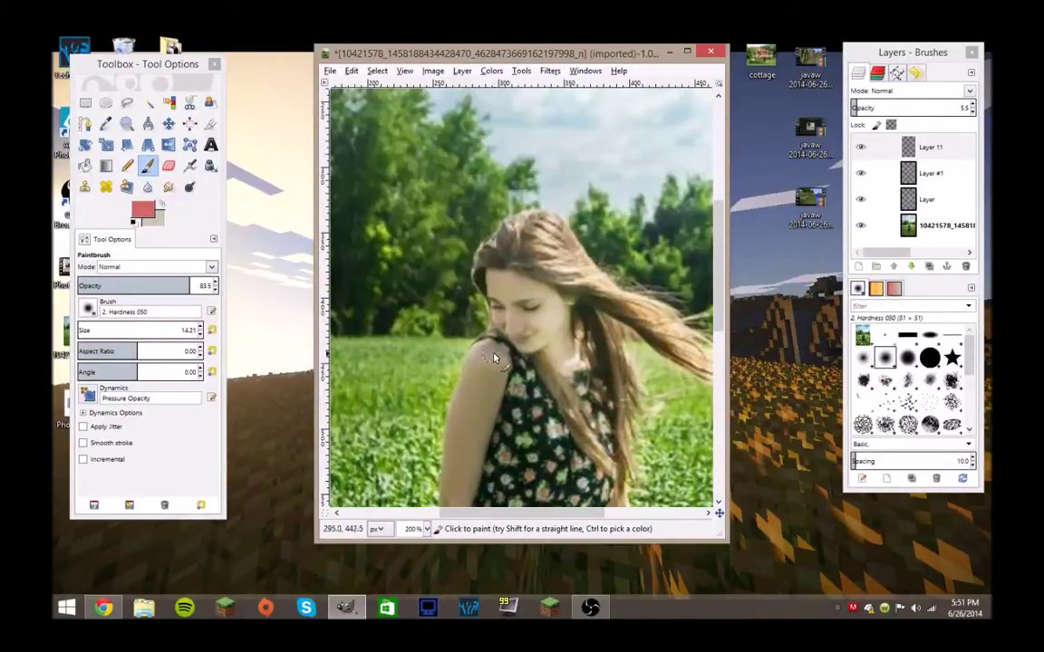
pyautogui.click(427, 530)
pyautogui.click(408, 433)
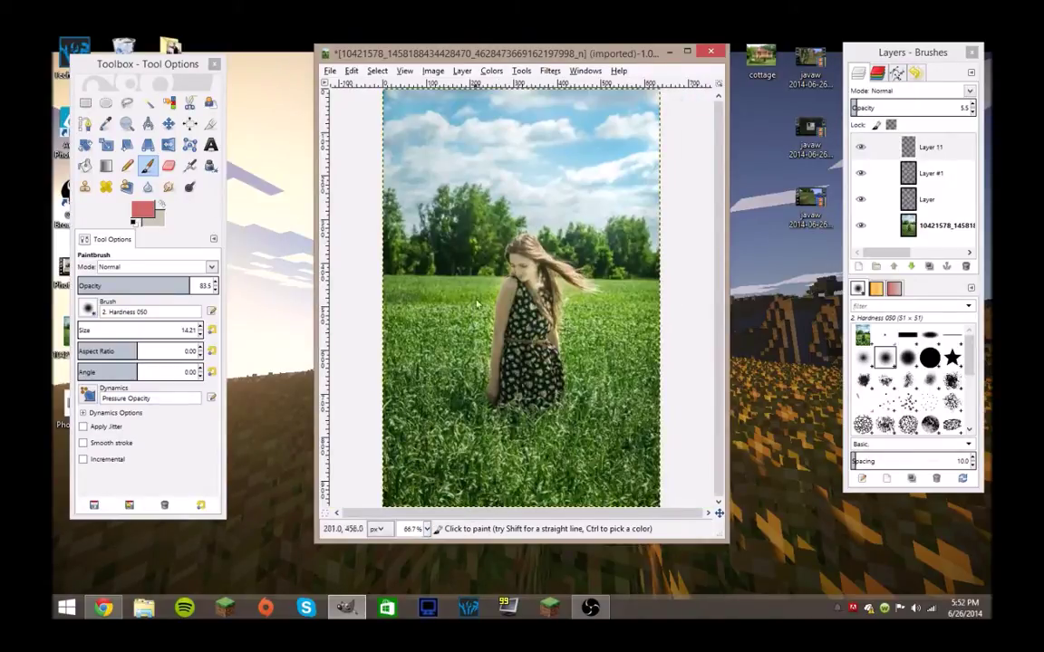
# Step: Check the girl at 200%, return to 66.7%, and open then dismiss the layer options menu
pyautogui.click(427, 529)
pyautogui.click(385, 398)
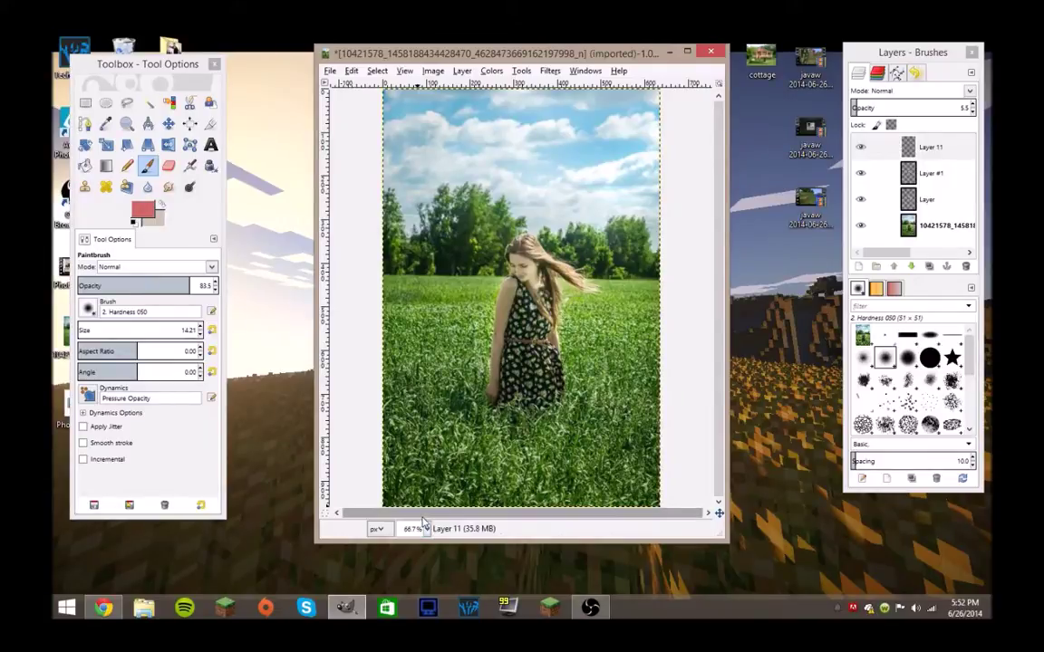
pyautogui.click(425, 529)
pyautogui.click(412, 404)
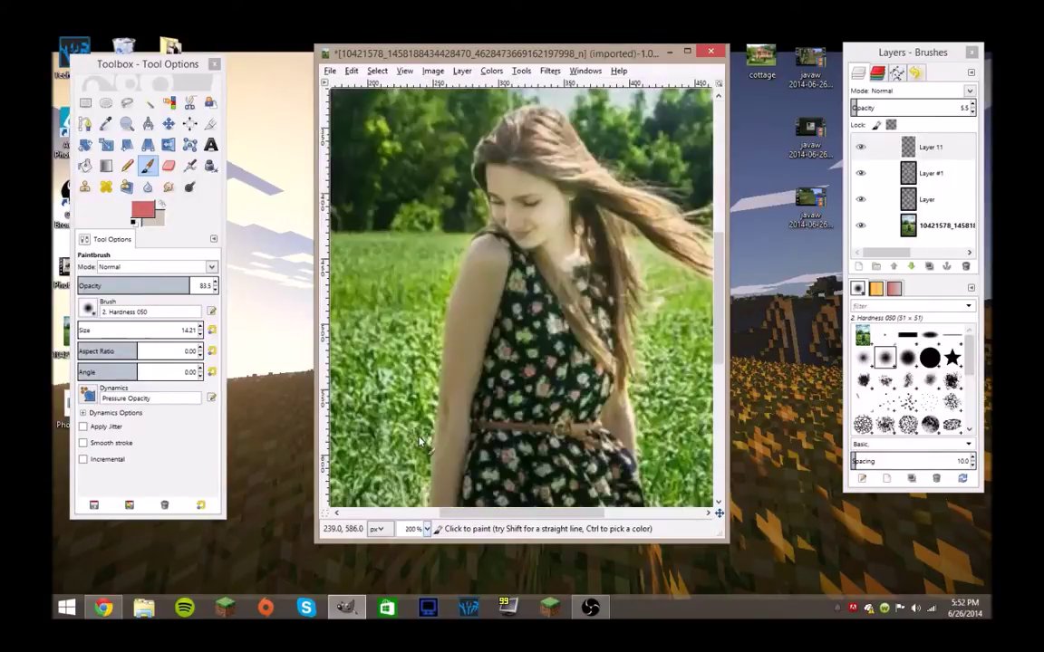
pyautogui.click(425, 529)
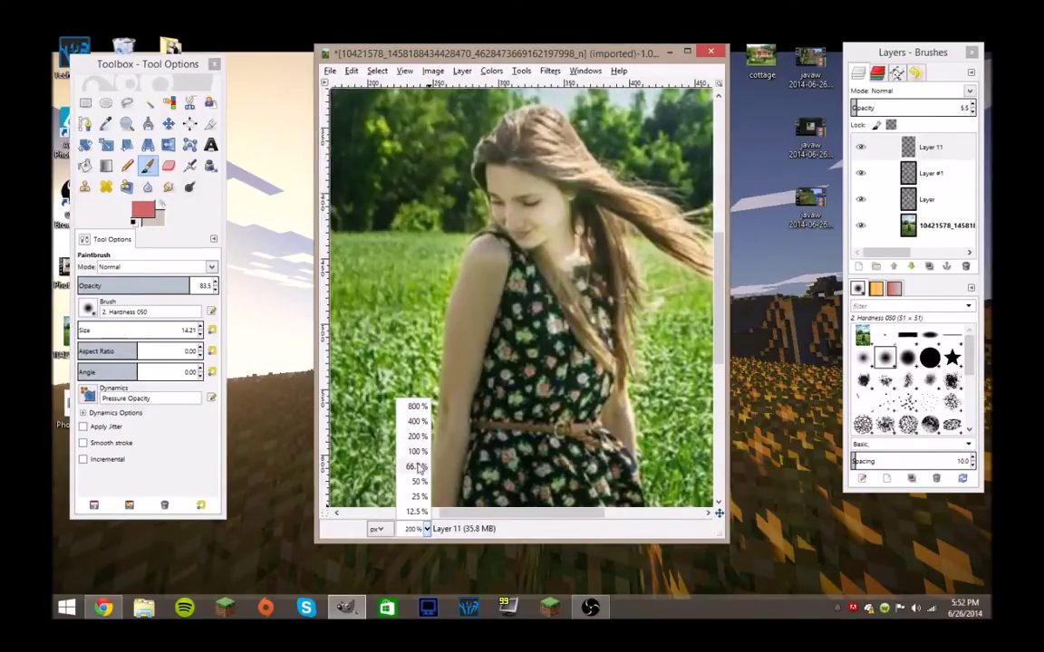
pyautogui.click(416, 466)
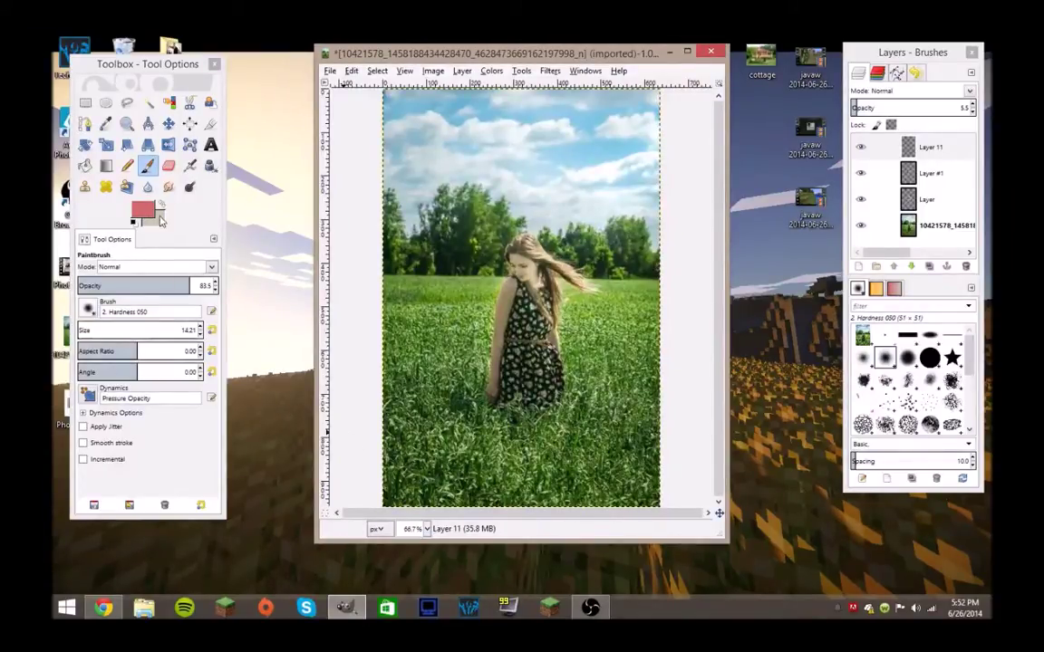
pyautogui.rightClick(945, 243)
pyautogui.click(945, 244)
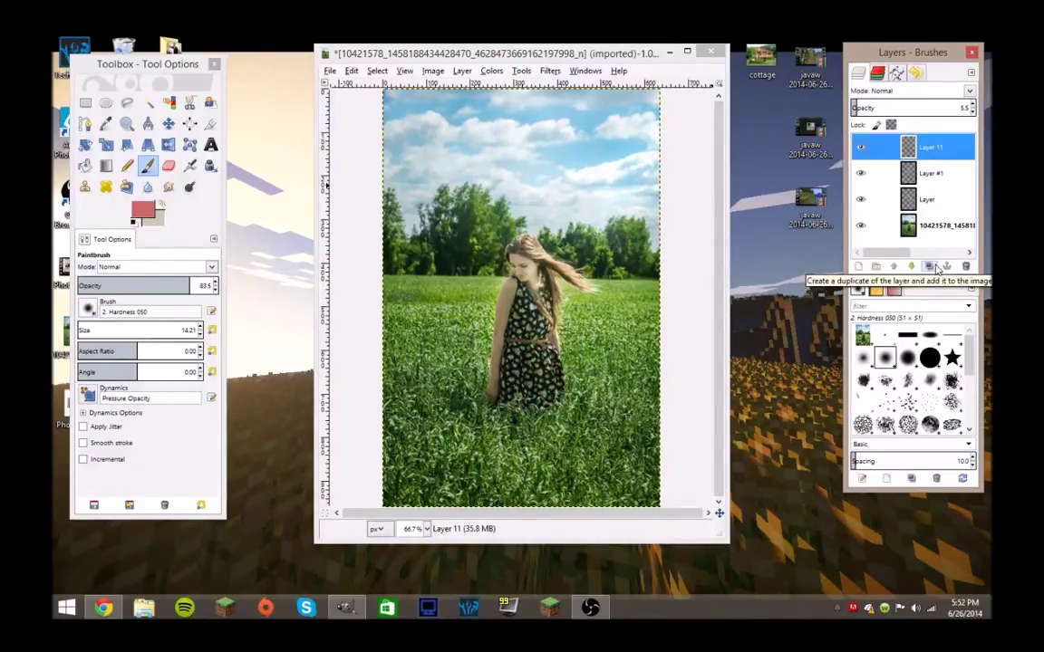
# Step: Add a new transparent layer and set the background colour to green
pyautogui.click(862, 271)
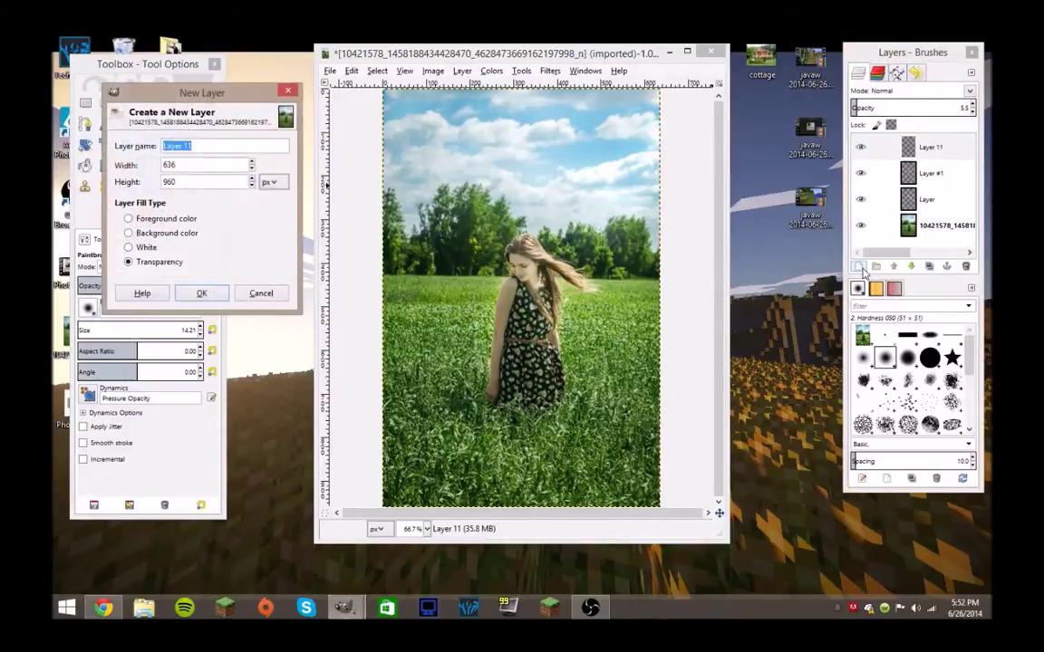
pyautogui.click(201, 292)
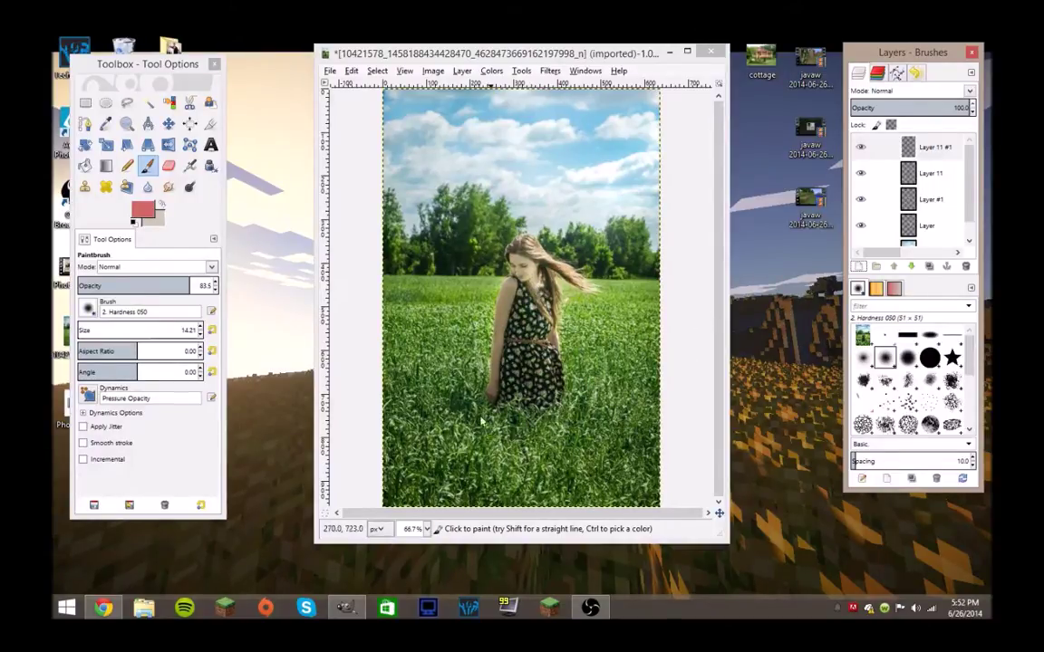
pyautogui.click(133, 223)
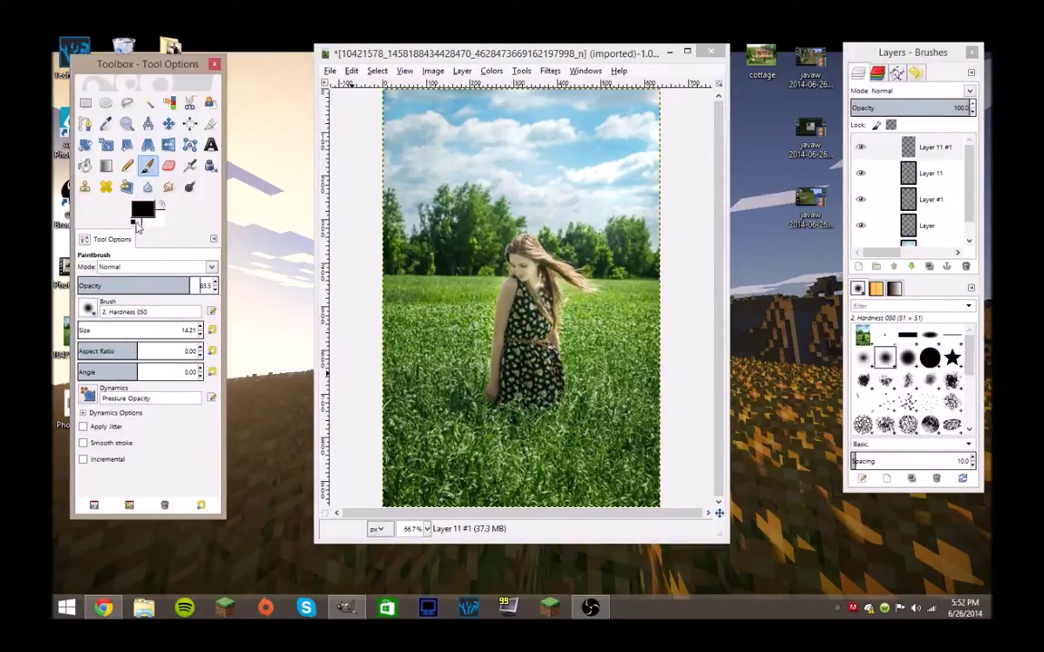
pyautogui.click(156, 220)
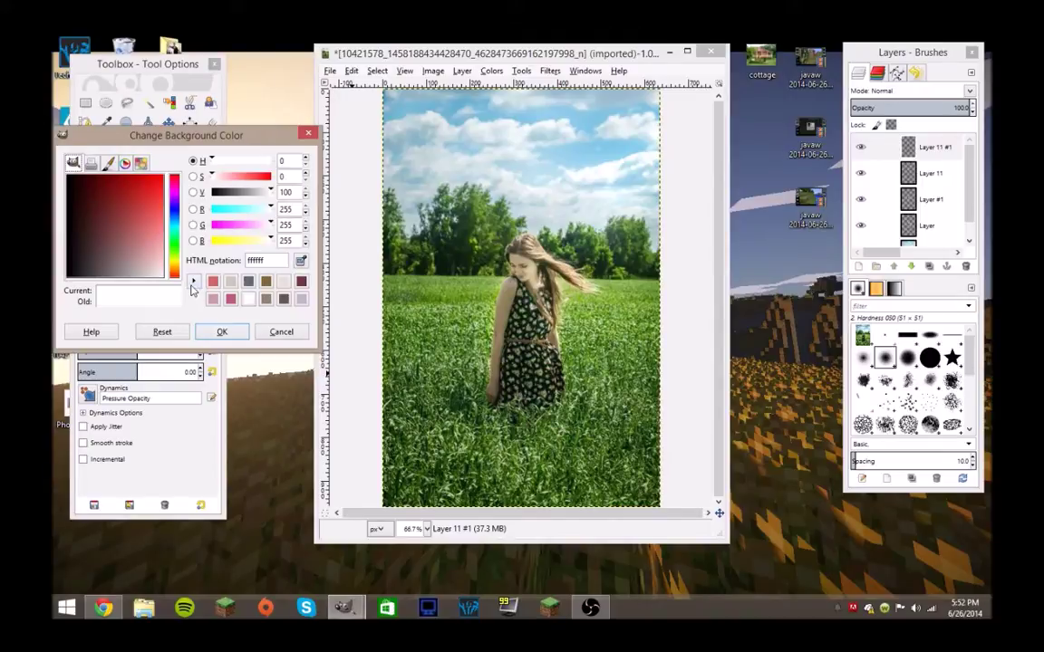
pyautogui.click(176, 253)
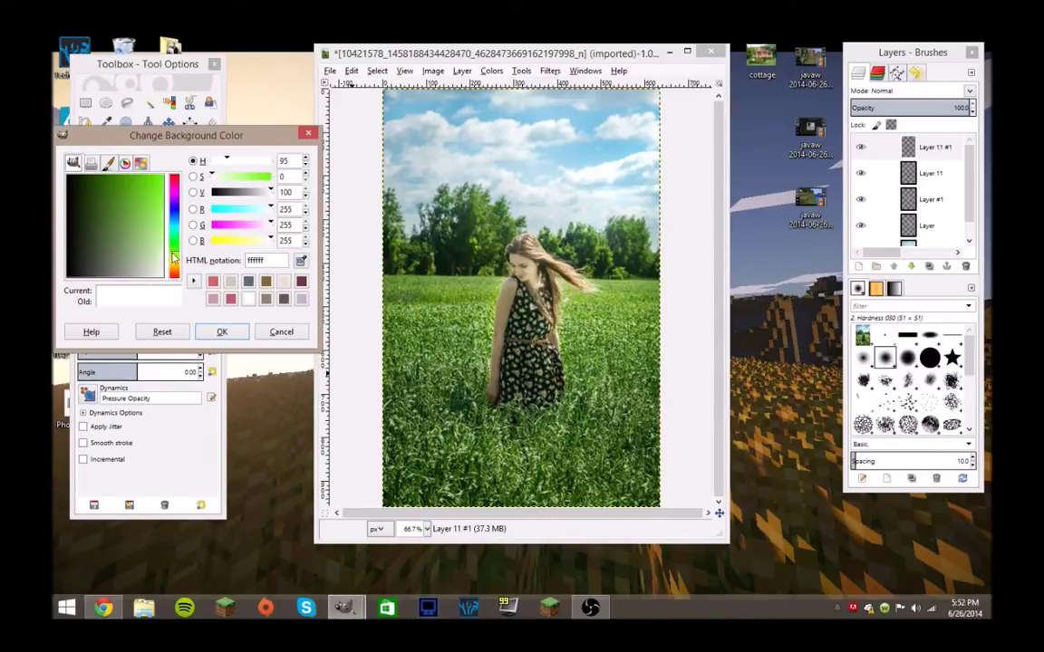
pyautogui.moveTo(175, 259); pyautogui.dragTo(109, 215)
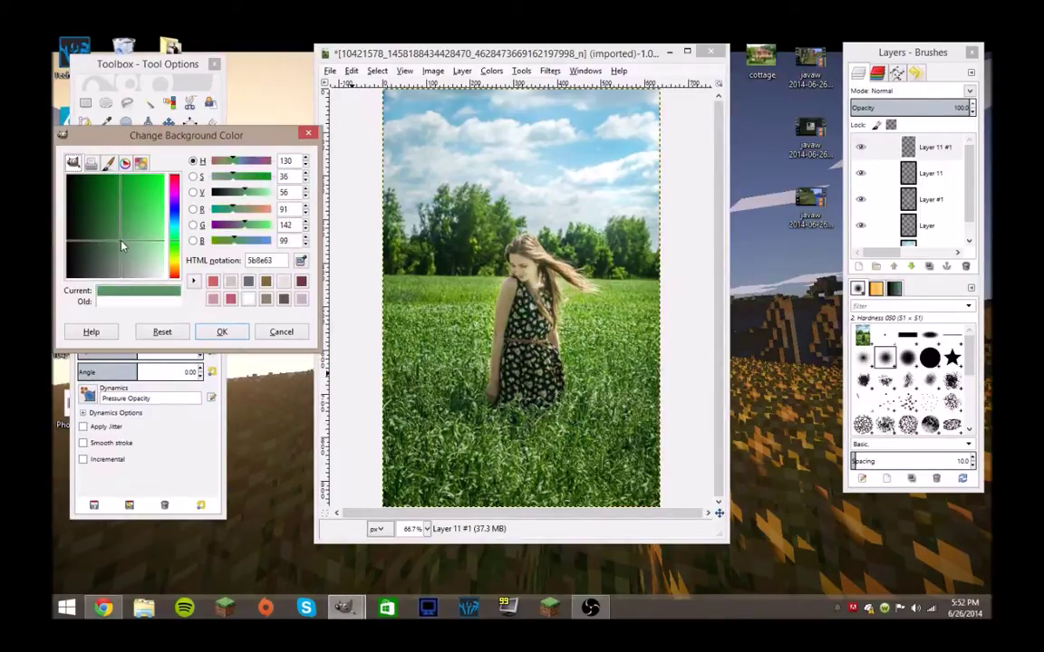
pyautogui.click(222, 331)
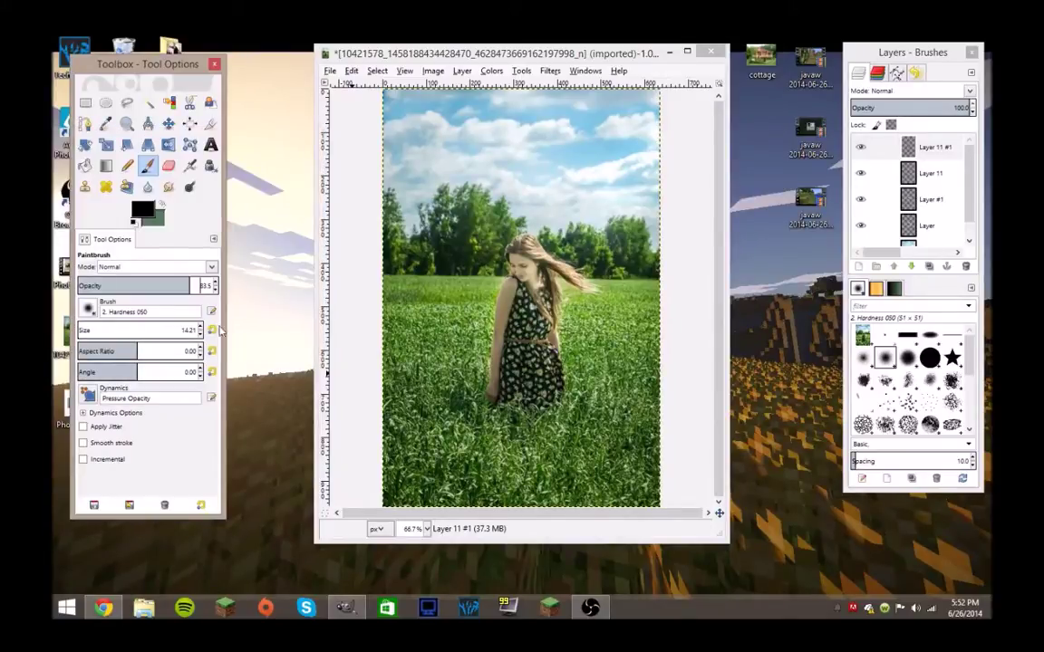
# Step: Paint a green vignette with a size-350, 100-opacity brush and fade the layer to 4.9
pyautogui.moveTo(186, 286); pyautogui.dragTo(218, 286)
pyautogui.press('x')
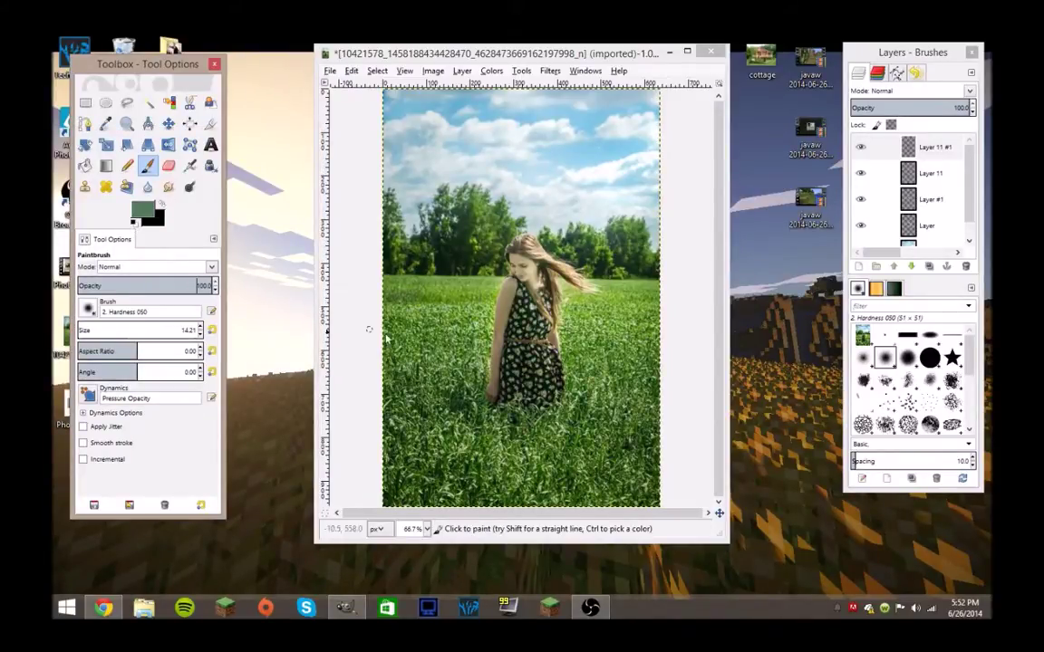
pyautogui.moveTo(175, 324); pyautogui.dragTo(118, 328)
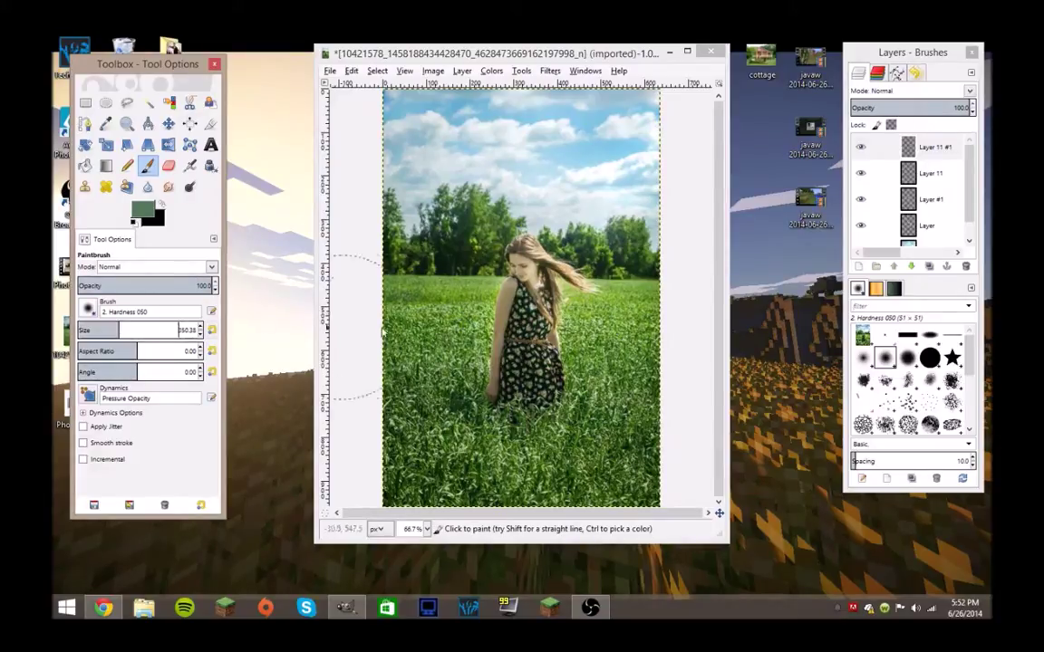
pyautogui.moveTo(433, 278)
pyautogui.mouseDown()
pyautogui.moveTo(418, 258)
pyautogui.moveTo(405, 384)
pyautogui.moveTo(415, 451)
pyautogui.moveTo(567, 453)
pyautogui.moveTo(635, 390)
pyautogui.moveTo(624, 304)
pyautogui.moveTo(594, 222)
pyautogui.moveTo(591, 237)
pyautogui.moveTo(403, 200)
pyautogui.moveTo(512, 206)
pyautogui.moveTo(589, 246)
pyautogui.mouseUp()
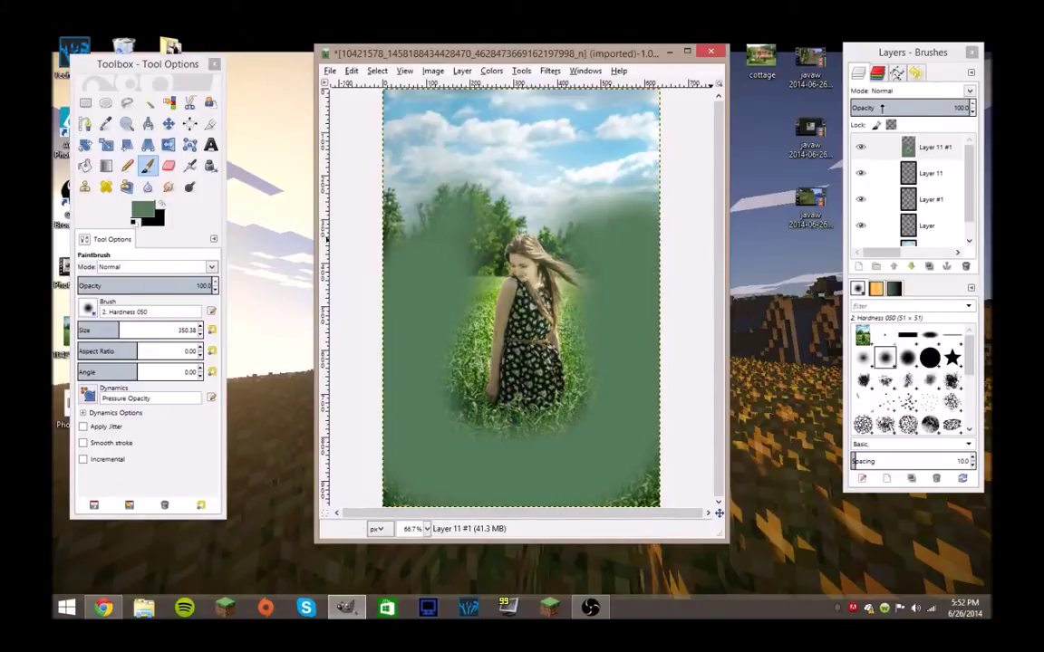
pyautogui.moveTo(878, 105); pyautogui.dragTo(784, 94)
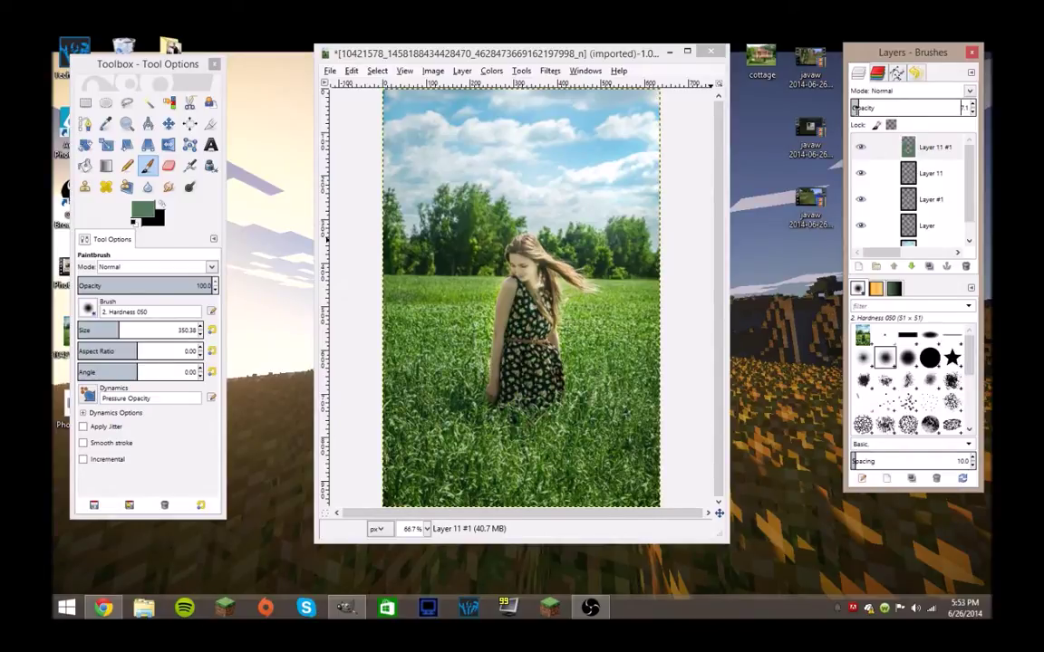
pyautogui.click(861, 146)
pyautogui.click(861, 146)
# Step: Switch to the Text tool with white text colour and start a text box near the girl
pyautogui.click(211, 146)
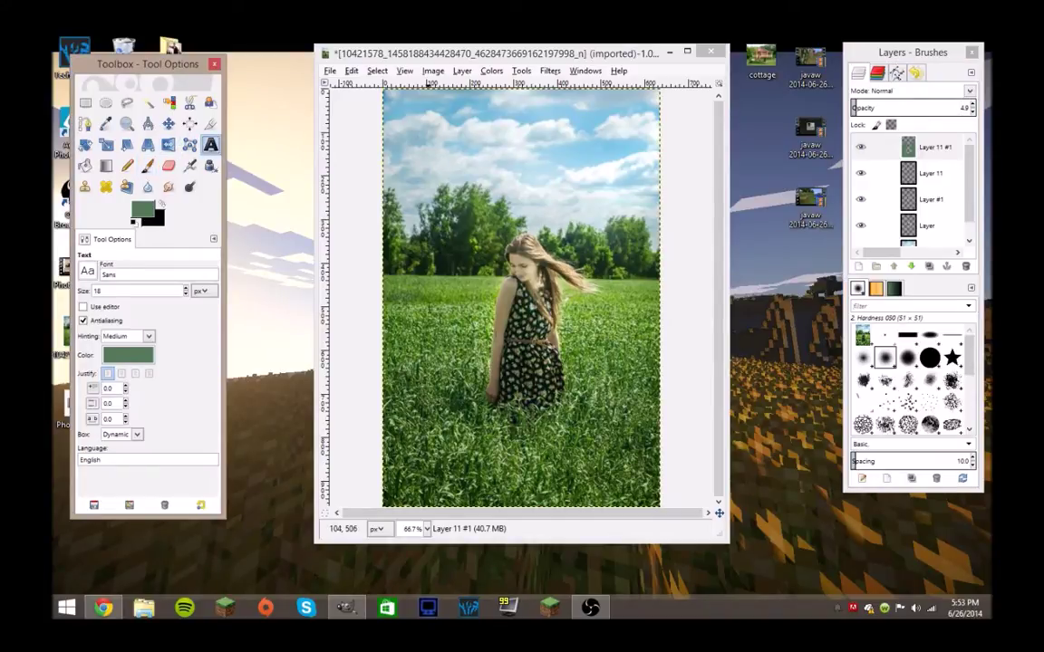
pyautogui.click(127, 355)
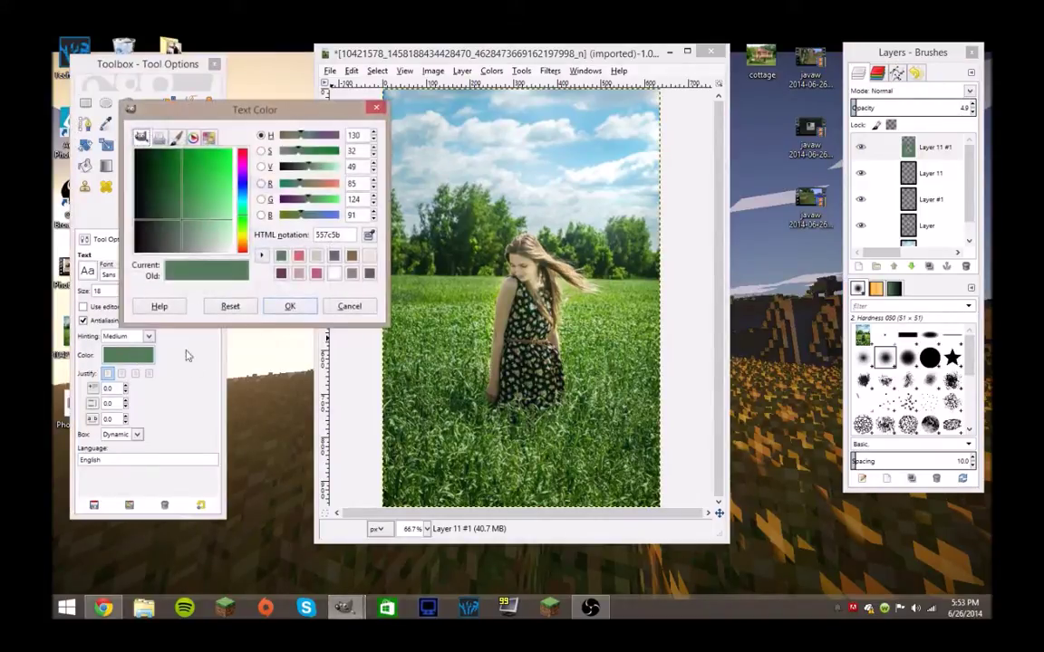
pyautogui.click(336, 275)
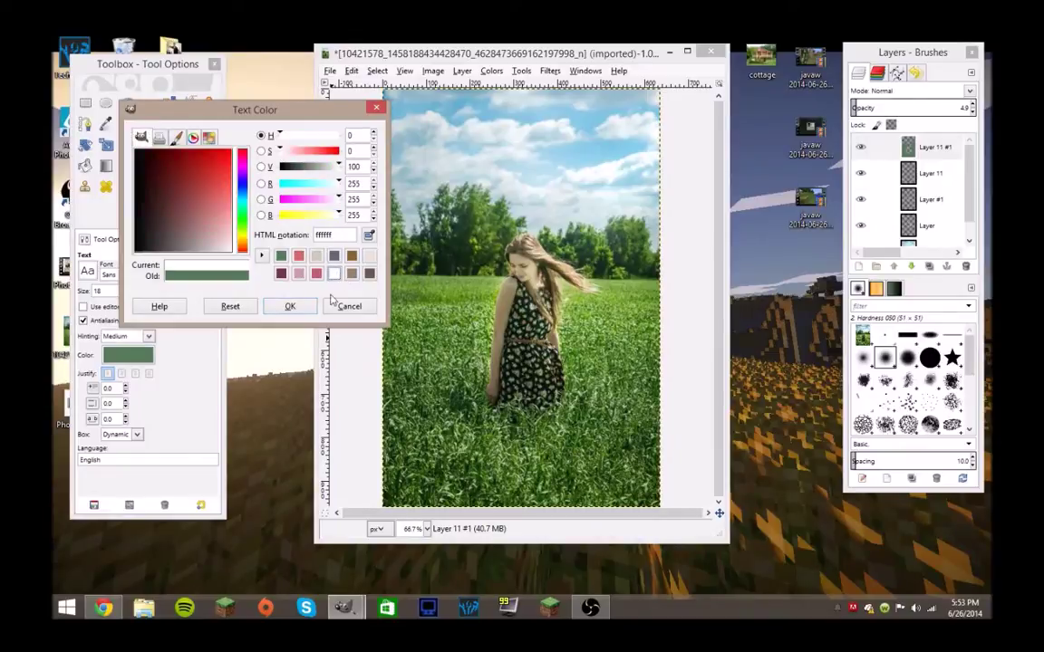
pyautogui.click(290, 307)
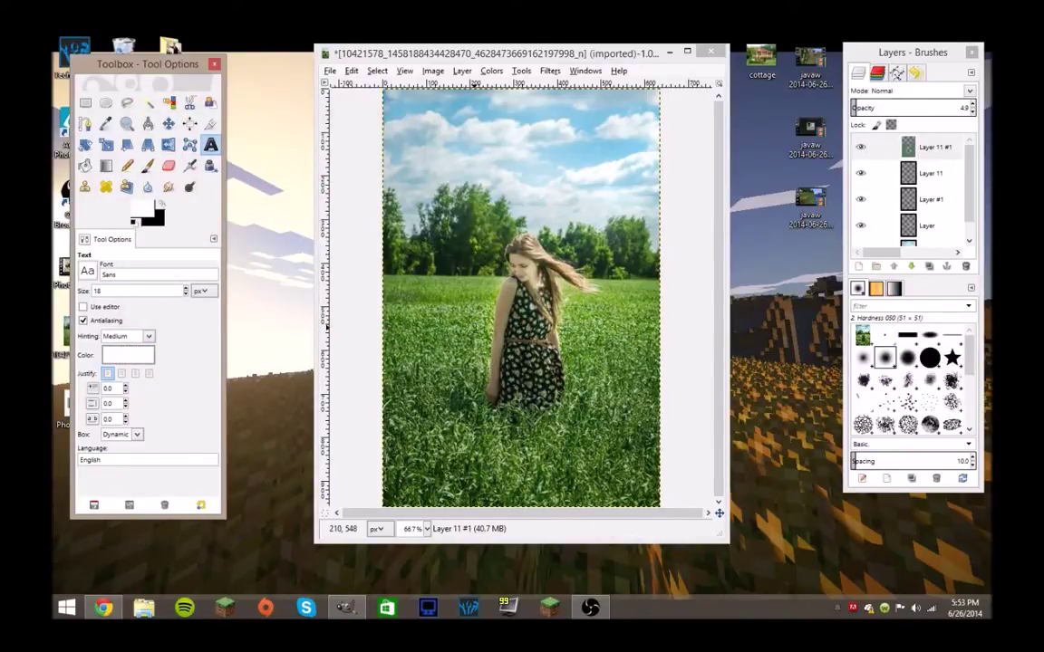
pyautogui.click(438, 335)
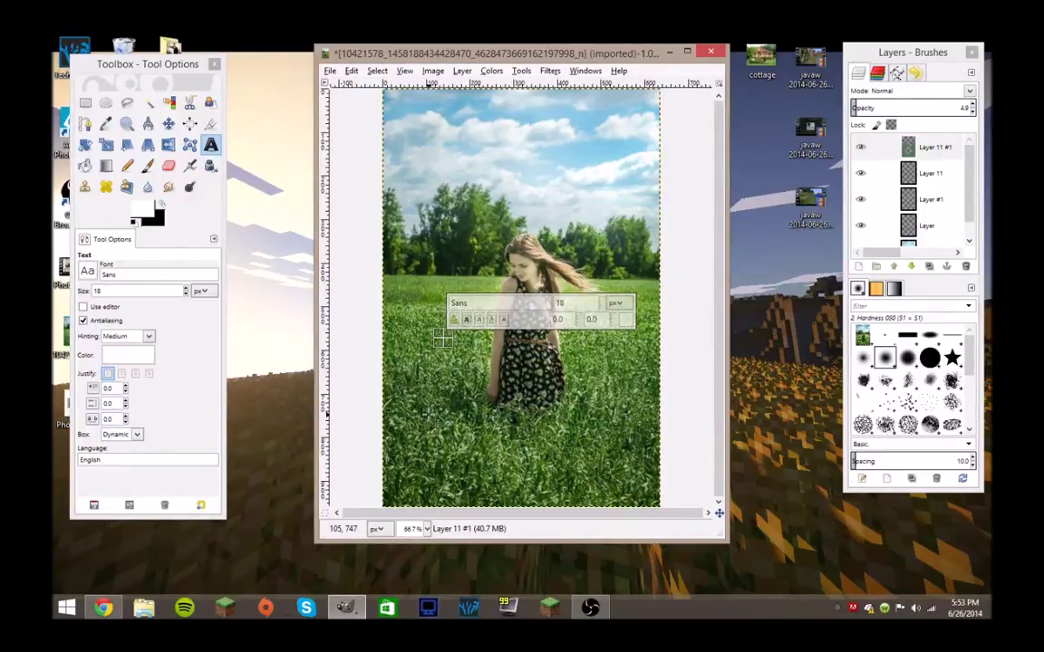
# Step: Choose Whimsy TT from the font list
pyautogui.click(144, 274)
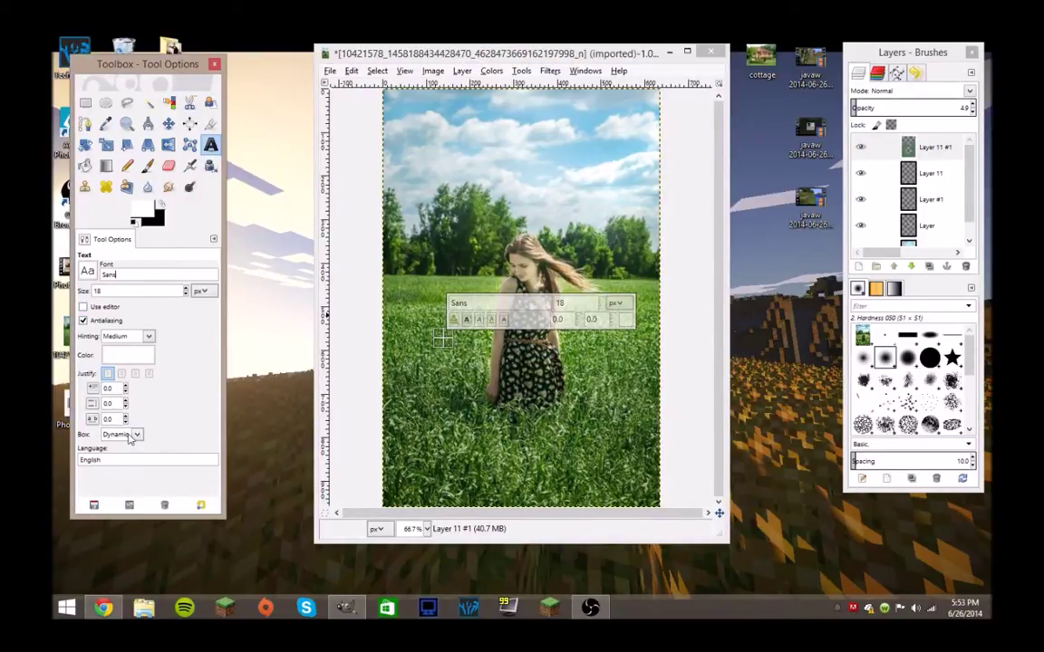
pyautogui.click(87, 271)
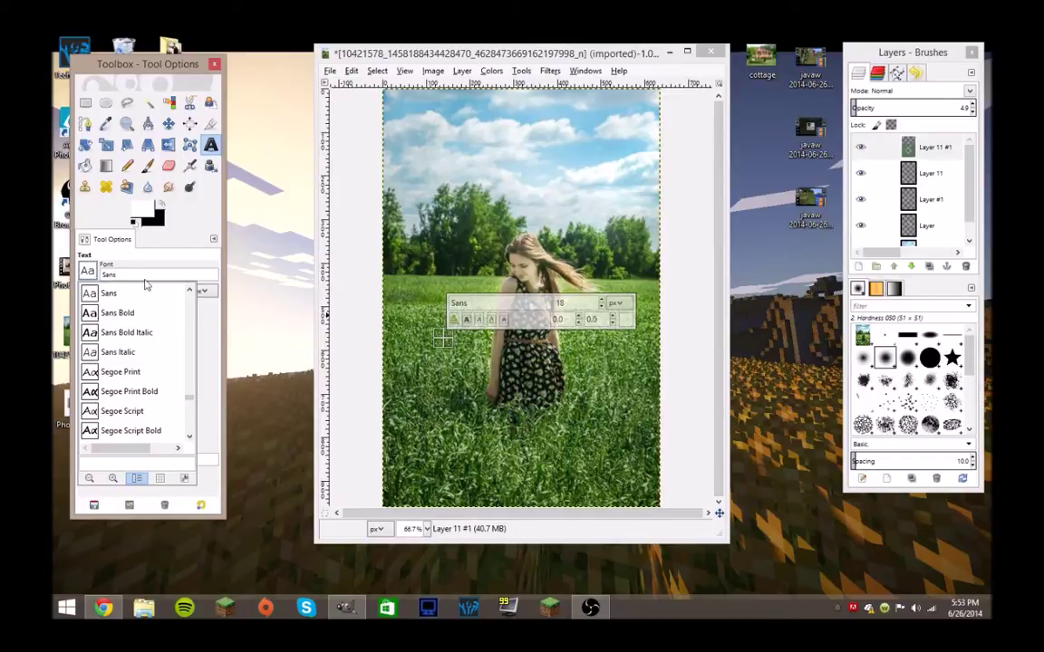
pyautogui.moveTo(188, 403); pyautogui.dragTo(192, 431)
pyautogui.click(191, 439)
pyautogui.click(190, 439)
pyautogui.click(190, 439)
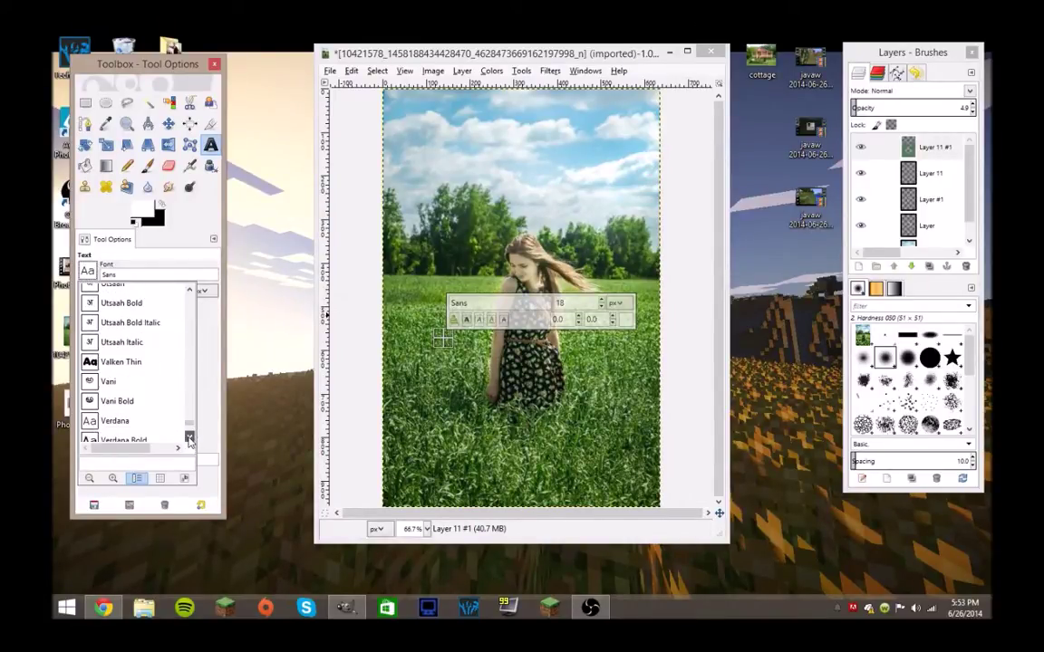
pyautogui.click(190, 439)
pyautogui.click(190, 438)
pyautogui.click(190, 439)
pyautogui.click(190, 439)
pyautogui.click(190, 438)
pyautogui.click(190, 439)
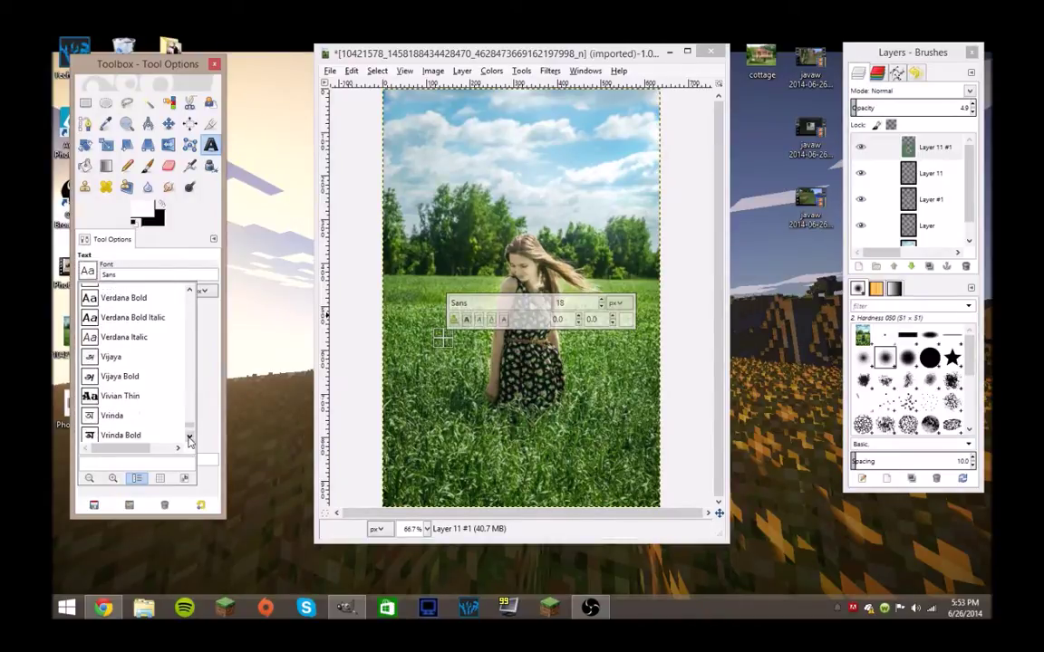
pyautogui.click(191, 438)
pyautogui.click(191, 439)
pyautogui.click(191, 439)
pyautogui.click(190, 439)
pyautogui.click(191, 438)
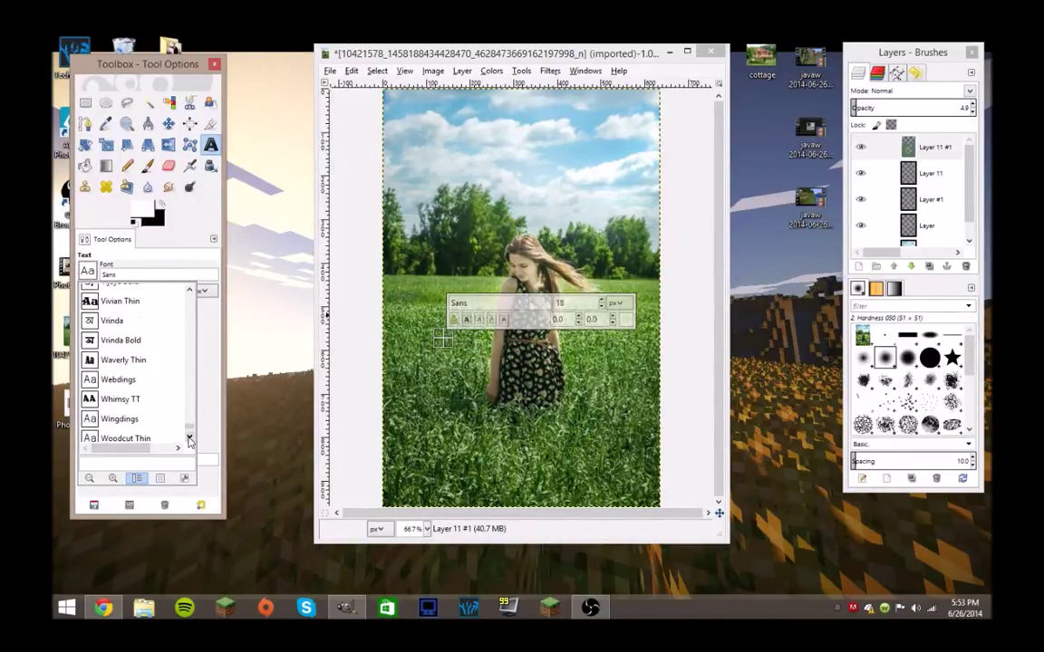
pyautogui.click(190, 439)
pyautogui.click(190, 439)
pyautogui.click(190, 439)
pyautogui.click(191, 438)
pyautogui.click(190, 438)
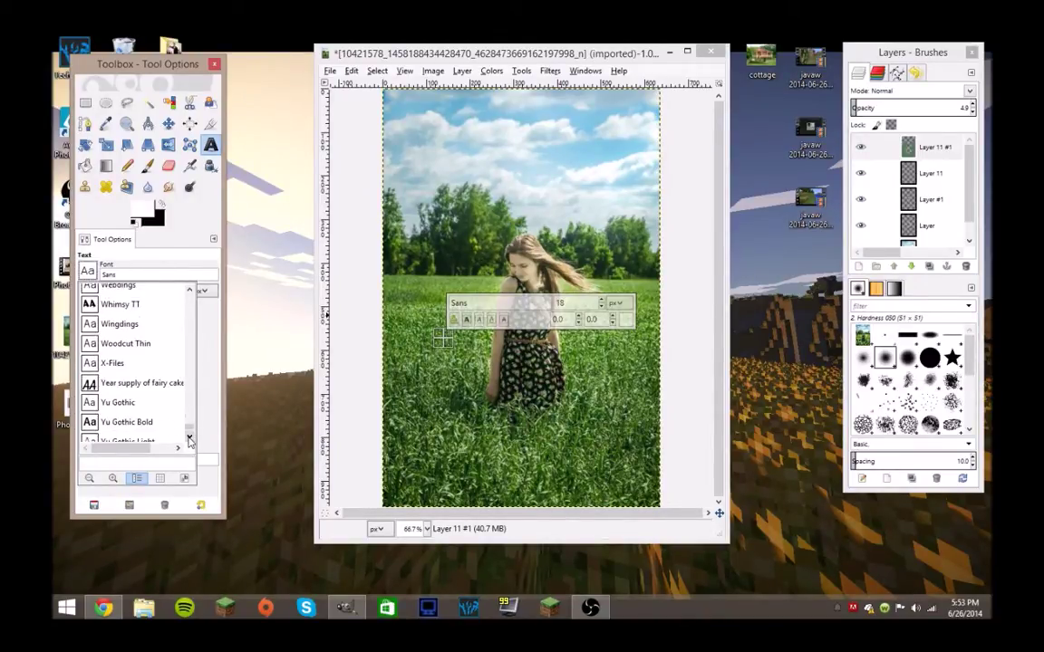
pyautogui.click(190, 438)
pyautogui.click(190, 439)
pyautogui.click(190, 439)
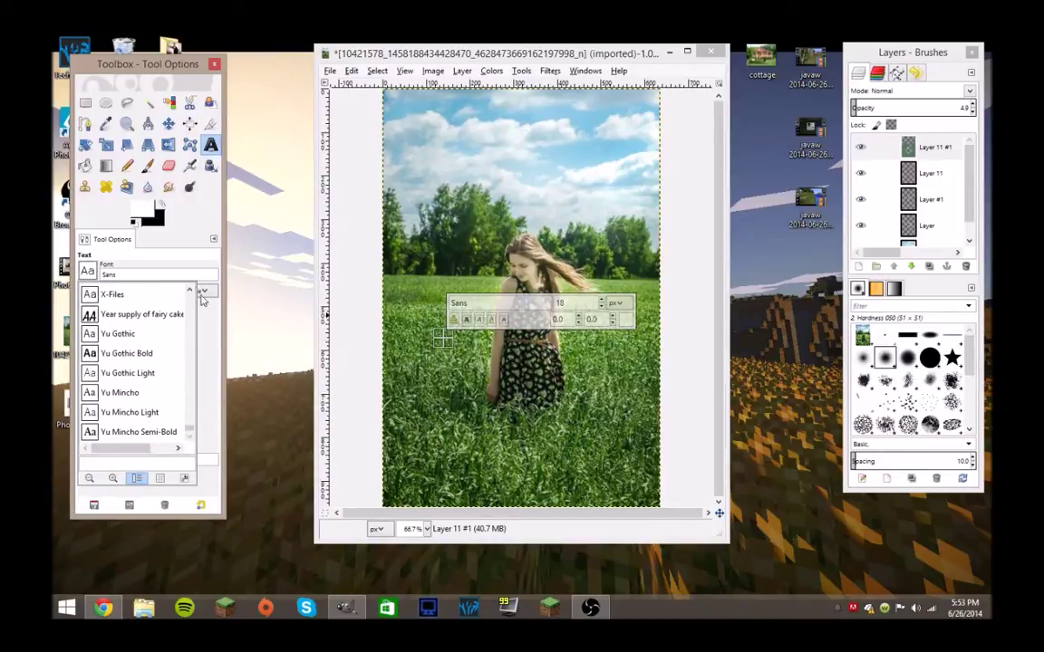
pyautogui.scroll(5, 168, 310)
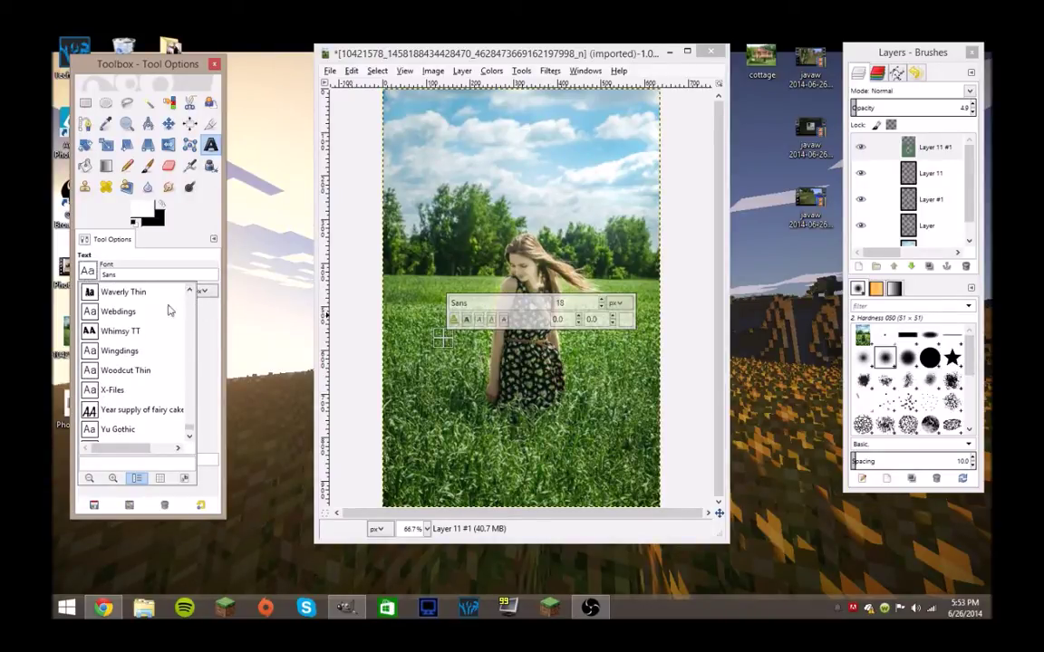
pyautogui.click(145, 336)
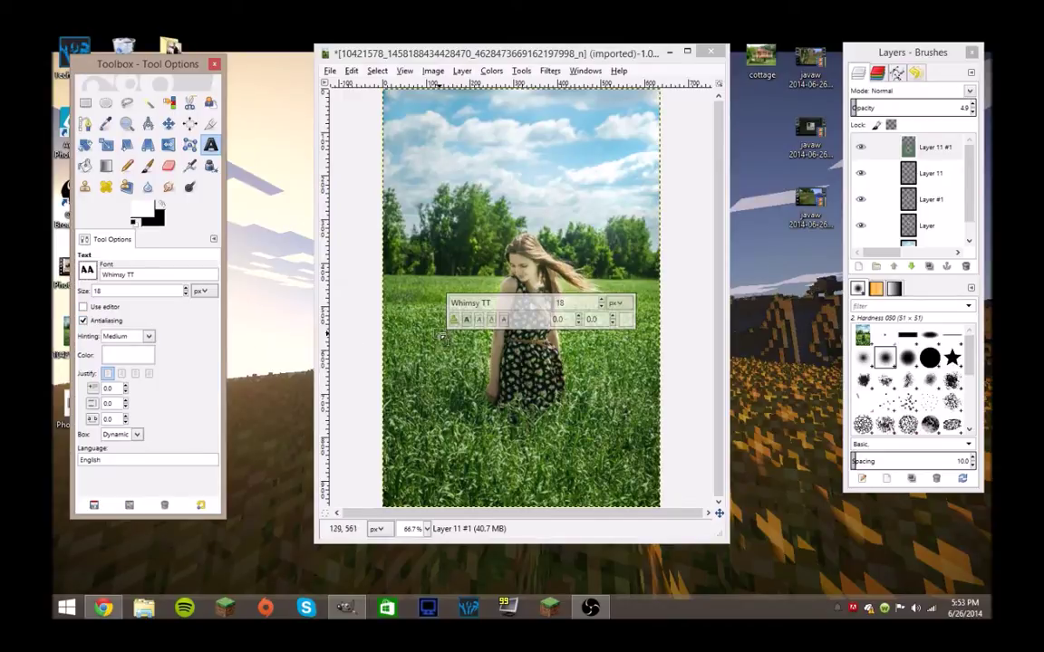
# Step: Draw a text box left of the girl and widen it for the PictureSim watermark
pyautogui.click(444, 341)
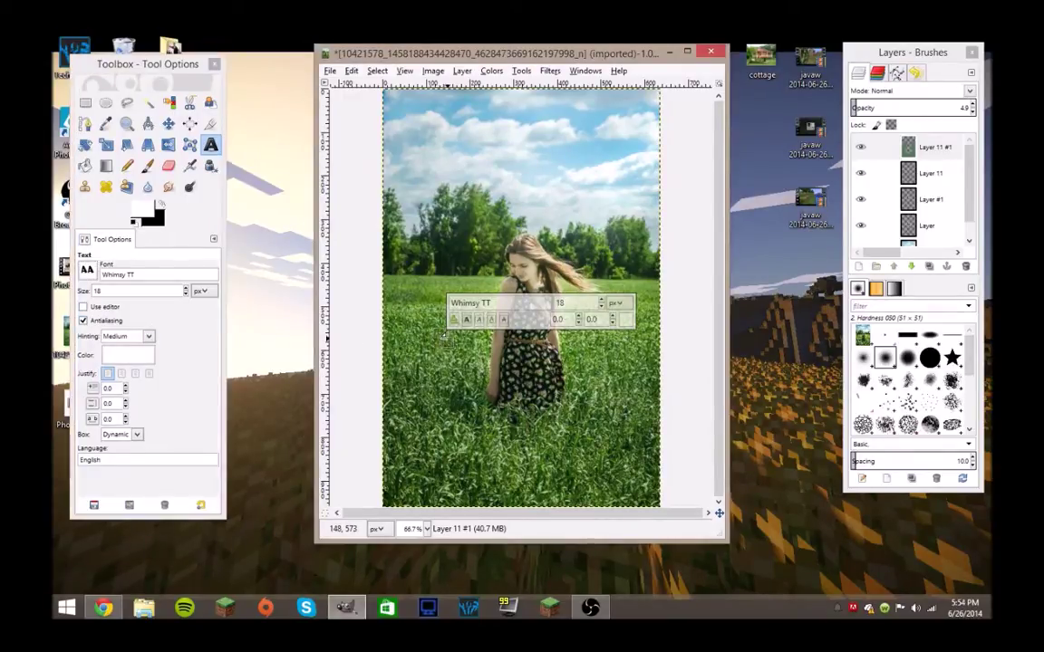
pyautogui.moveTo(453, 346)
pyautogui.mouseDown()
pyautogui.moveTo(467, 353)
pyautogui.moveTo(451, 351)
pyautogui.mouseUp()
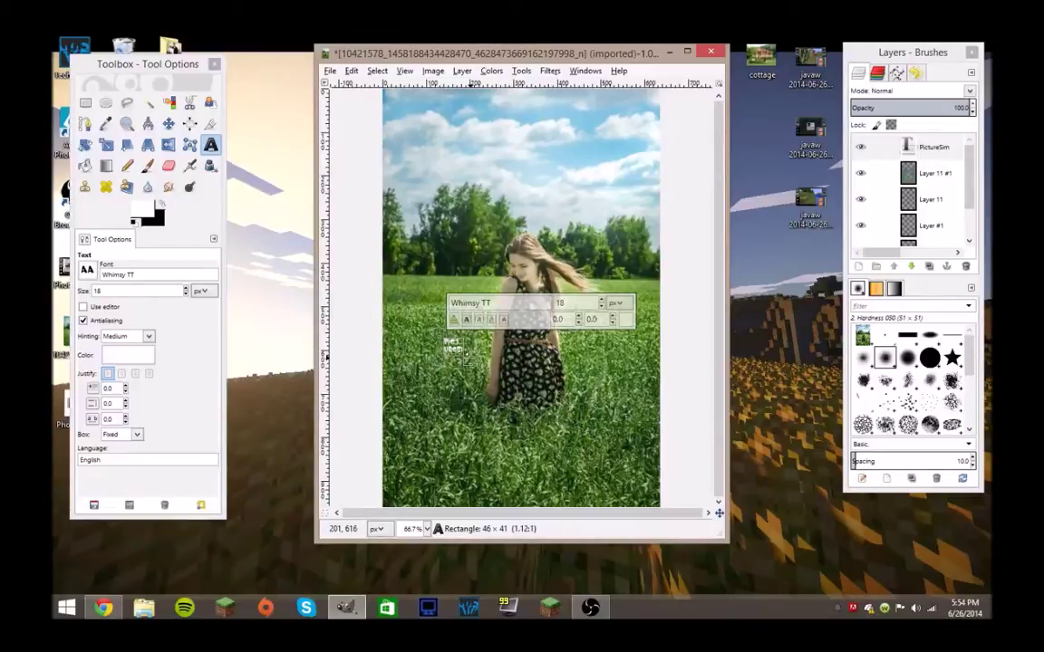
pyautogui.moveTo(491, 372); pyautogui.dragTo(425, 354)
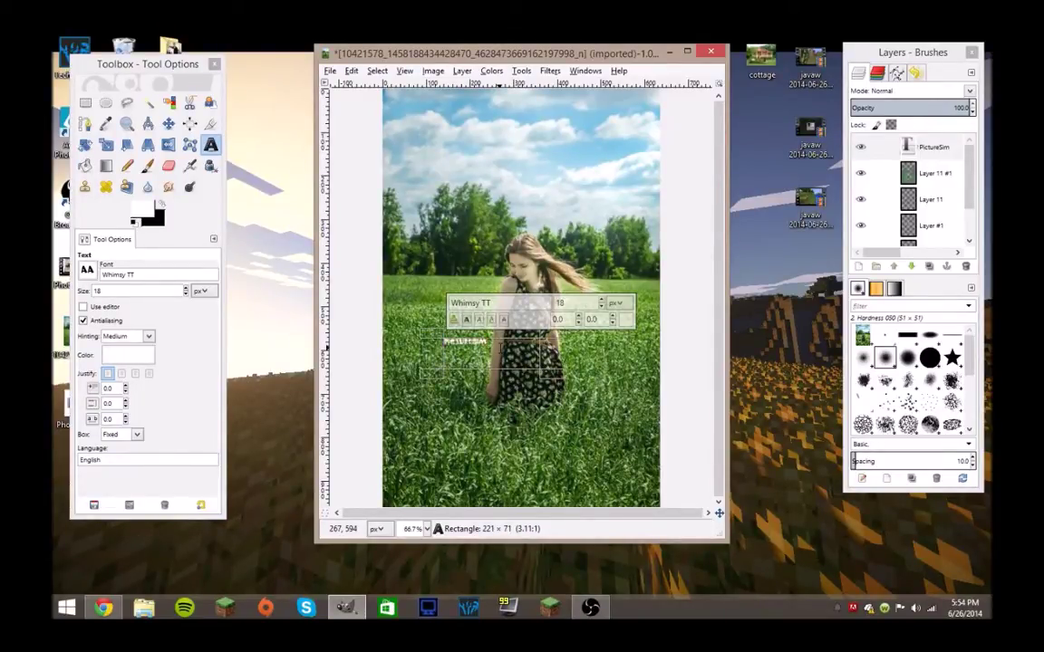
# Step: Enlarge the PICTURESIM text to size 69, widen its box, and set layer opacity to 42.3
pyautogui.hotkey('ctrl', 'a')
pyautogui.scroll(15, 594, 303)
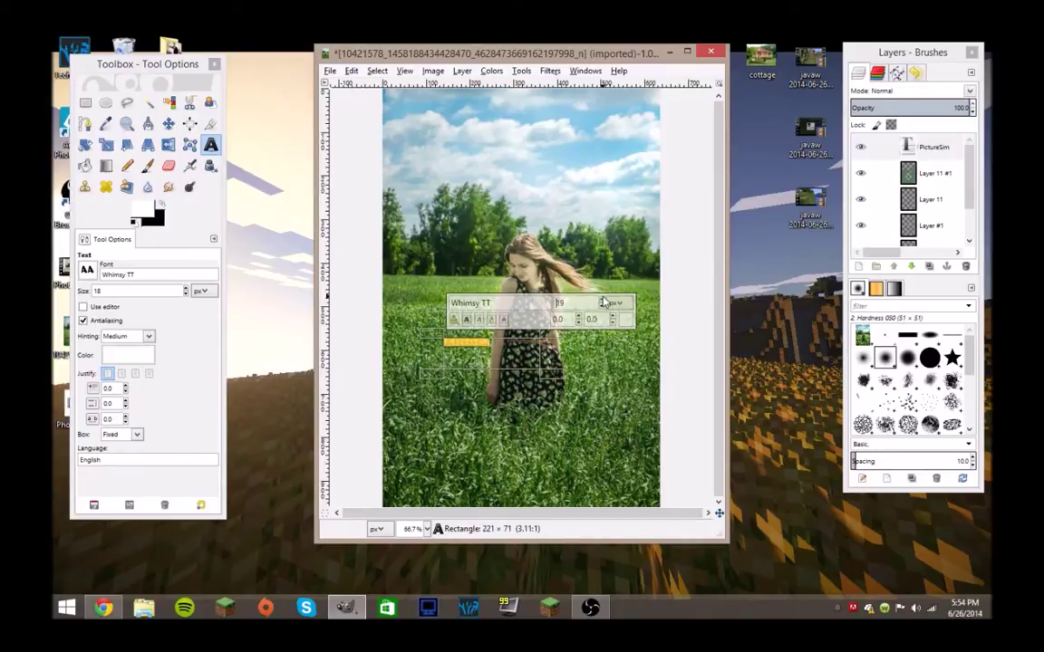
pyautogui.click(500, 346)
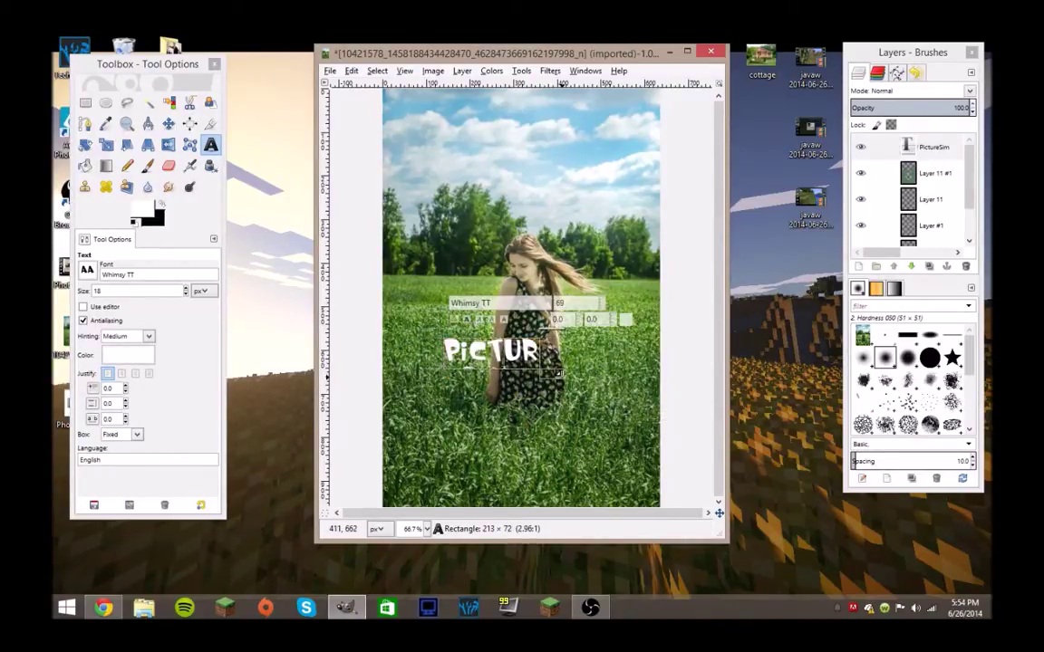
pyautogui.moveTo(541, 375); pyautogui.dragTo(697, 414)
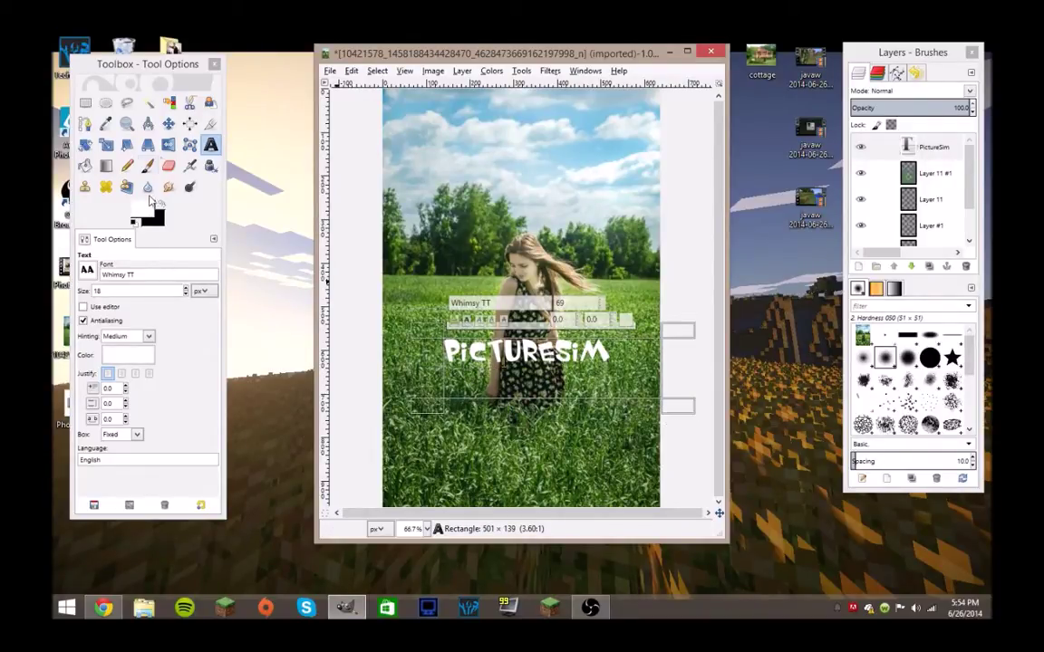
pyautogui.click(895, 105)
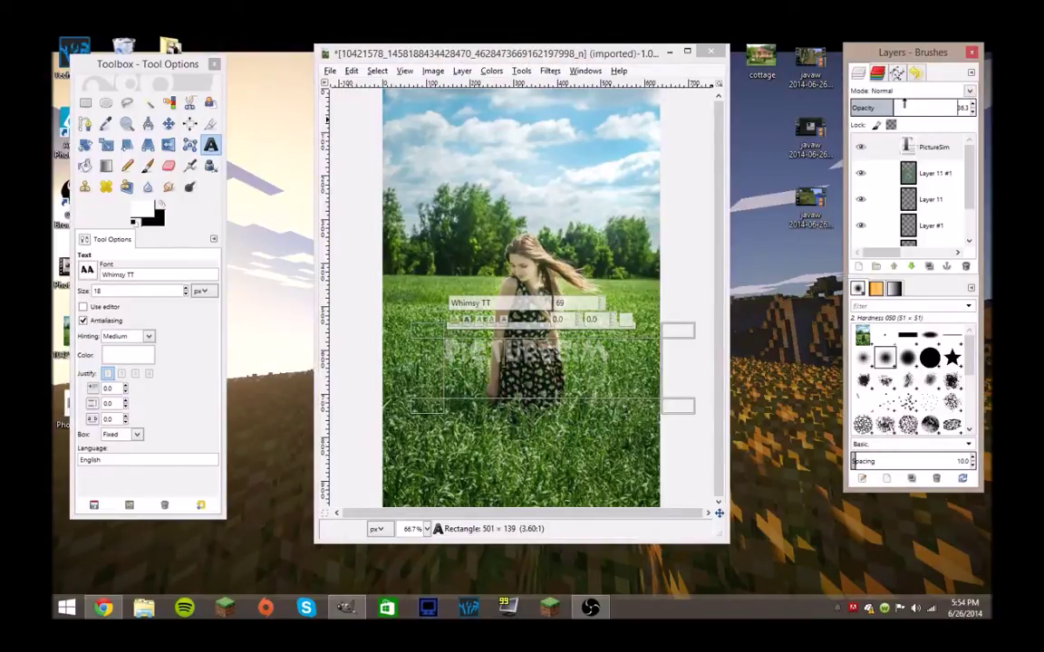
pyautogui.click(900, 107)
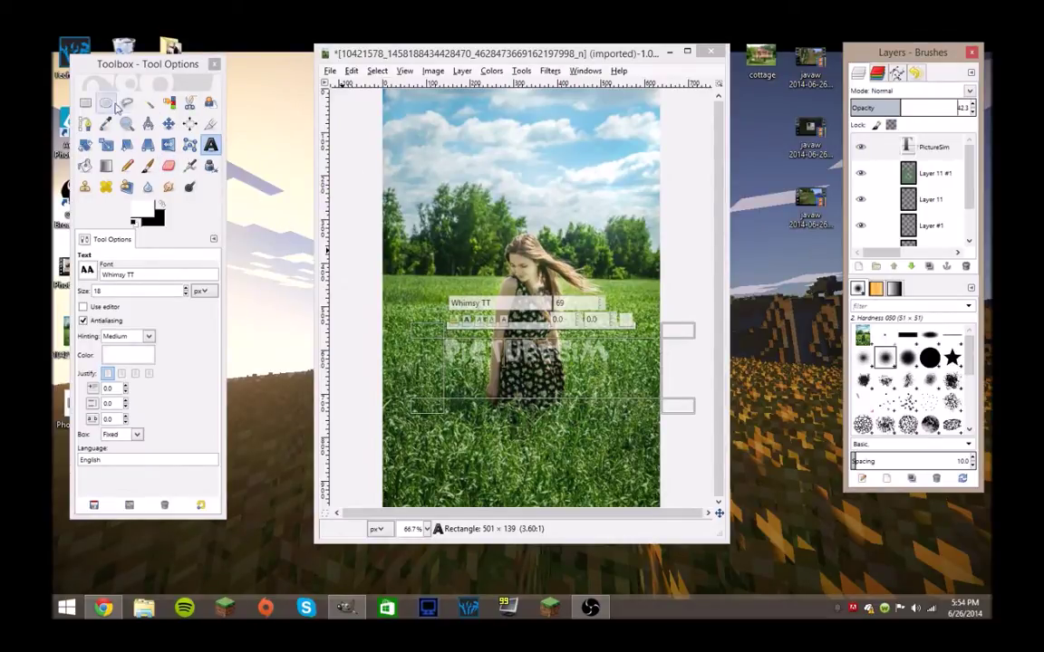
# Step: Raise the PICTURESIM watermark about 105 pixels and rotate it to -23.04 degrees
pyautogui.click(168, 124)
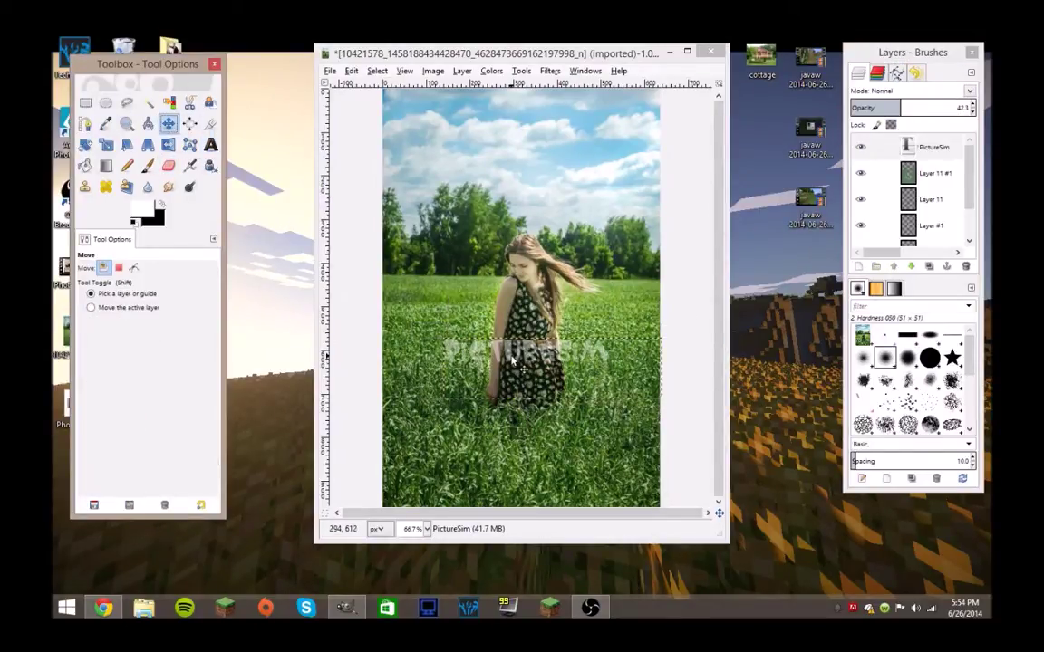
pyautogui.moveTo(512, 360); pyautogui.dragTo(506, 313)
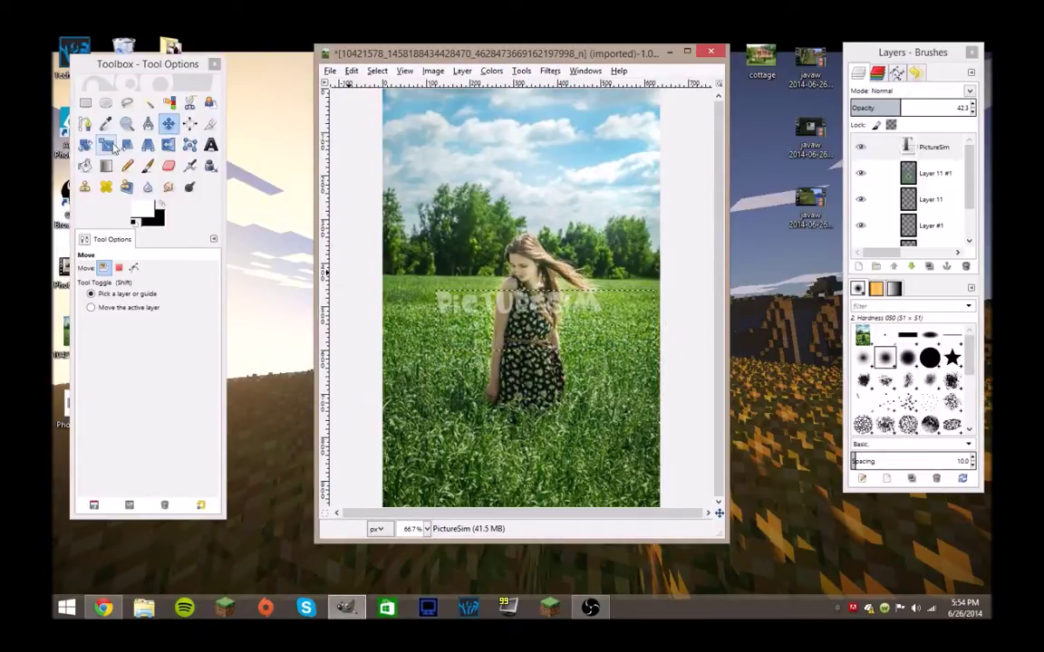
pyautogui.click(85, 144)
pyautogui.click(490, 326)
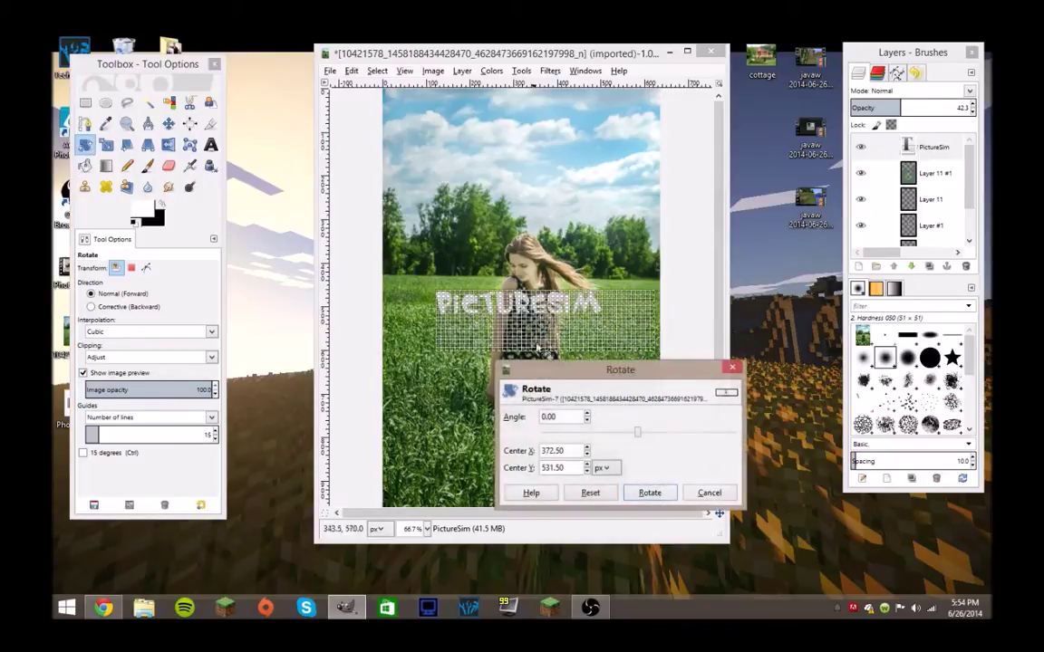
pyautogui.moveTo(635, 438); pyautogui.dragTo(625, 439)
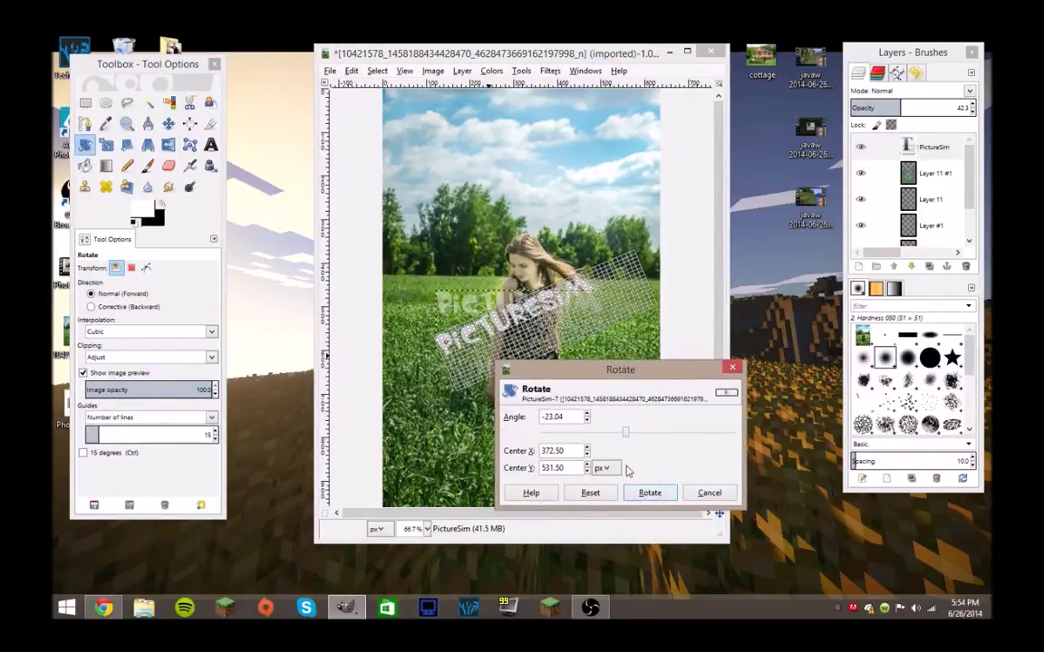
pyautogui.click(650, 493)
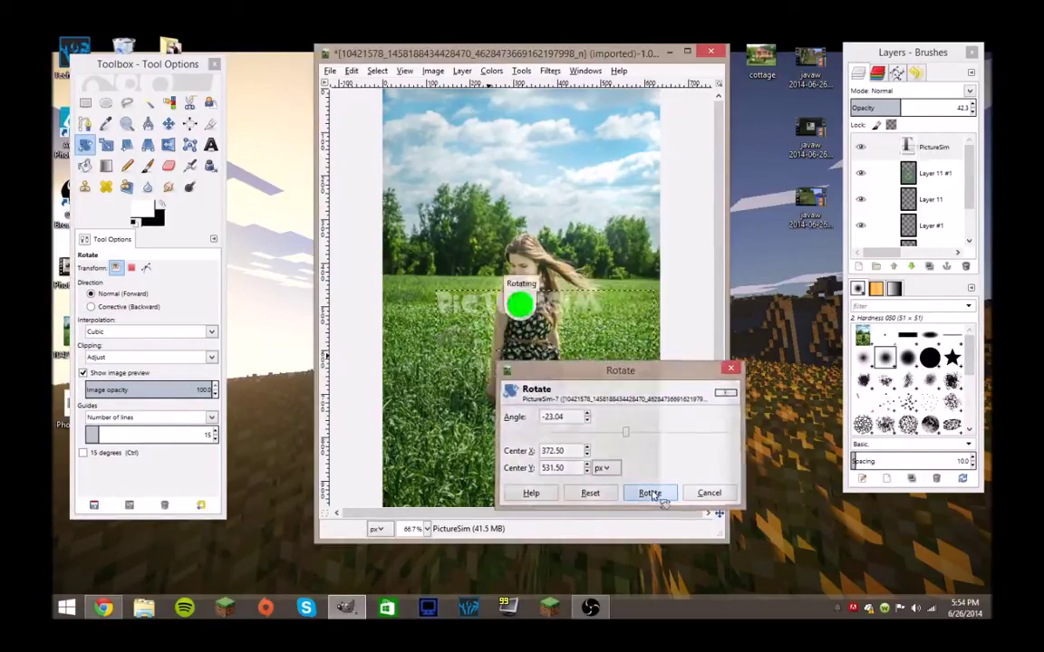
# Step: Scale the watermark larger, stretching it up and to the right across the photo
pyautogui.click(106, 145)
pyautogui.click(405, 237)
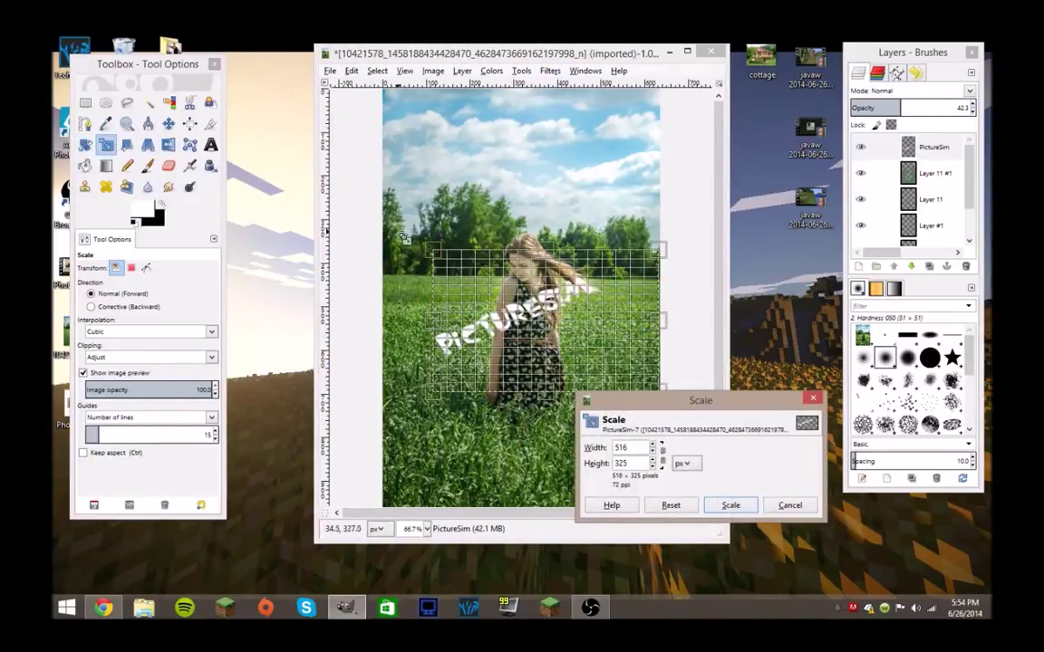
pyautogui.moveTo(385, 226)
pyautogui.mouseDown()
pyautogui.moveTo(313, 214)
pyautogui.moveTo(384, 210)
pyautogui.mouseUp()
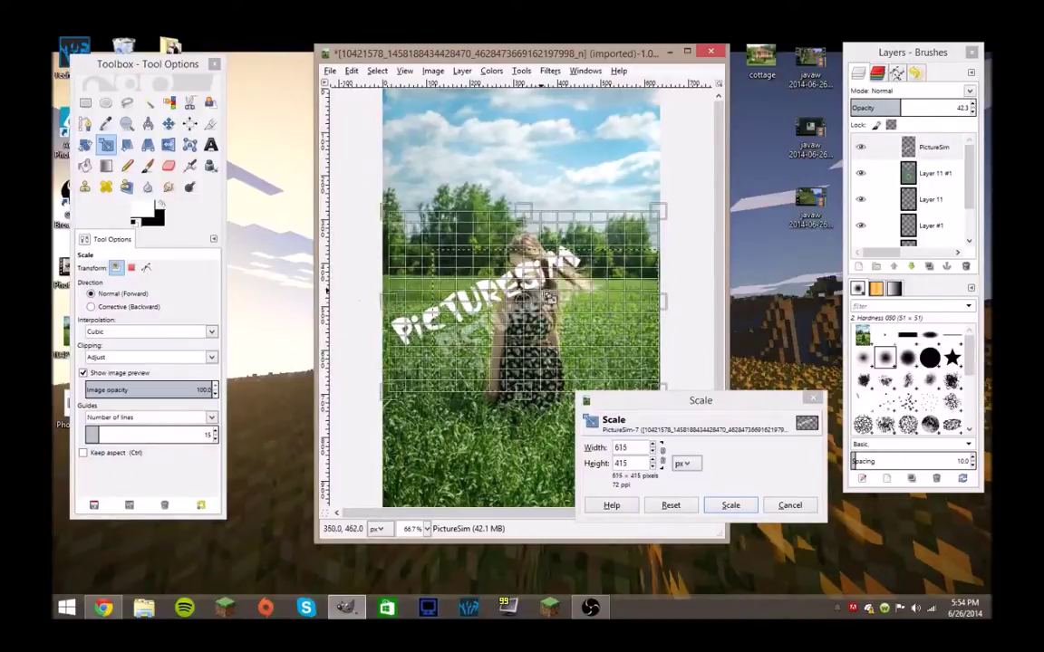
pyautogui.moveTo(616, 199); pyautogui.dragTo(768, 180)
pyautogui.click(732, 505)
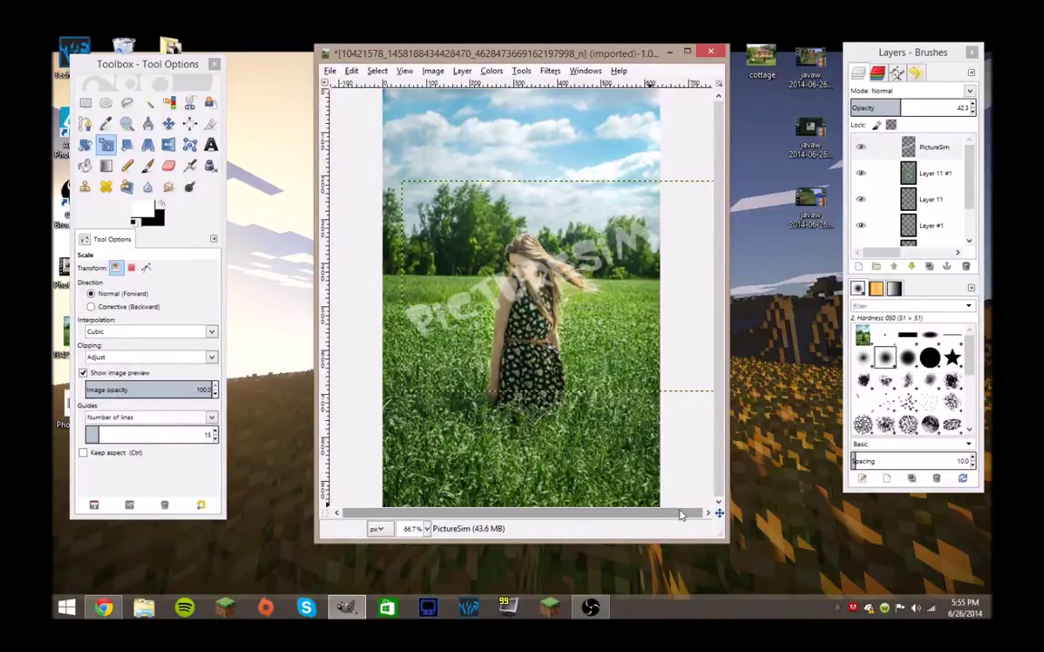
# Step: Cancel the Artistic > Softglow filter without applying it, then switch to the OBS window
pyautogui.click(550, 73)
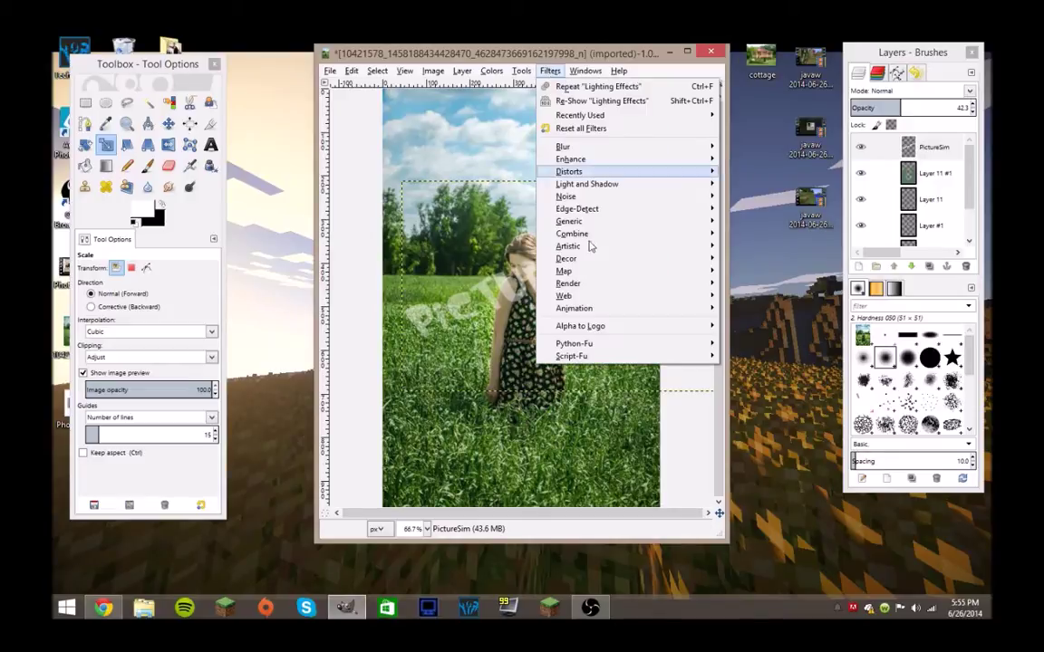
pyautogui.moveTo(591, 263)
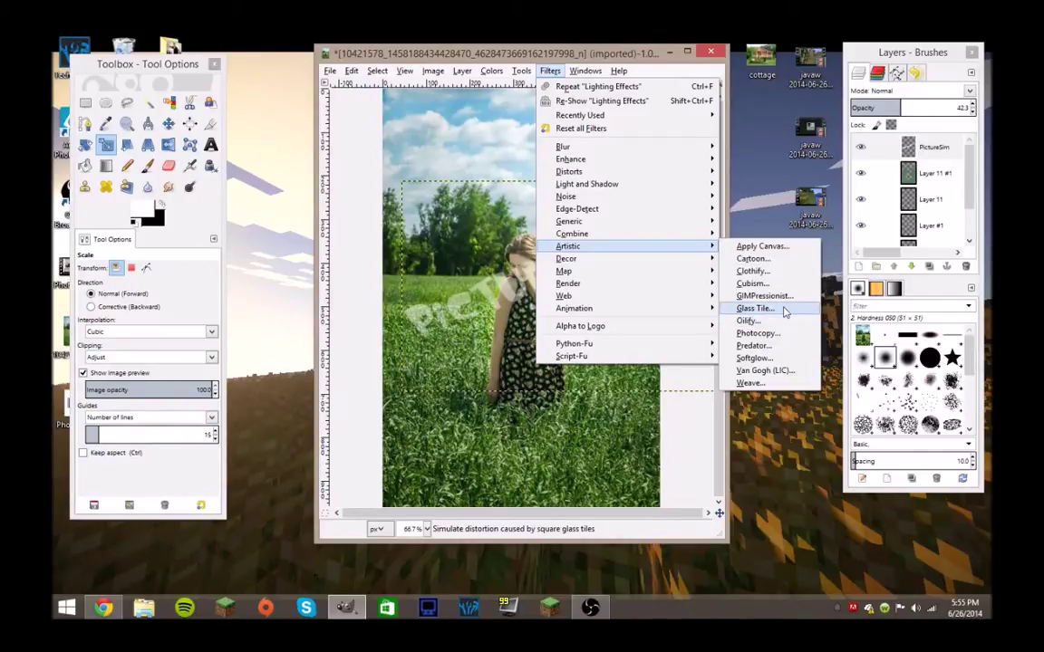
pyautogui.click(780, 358)
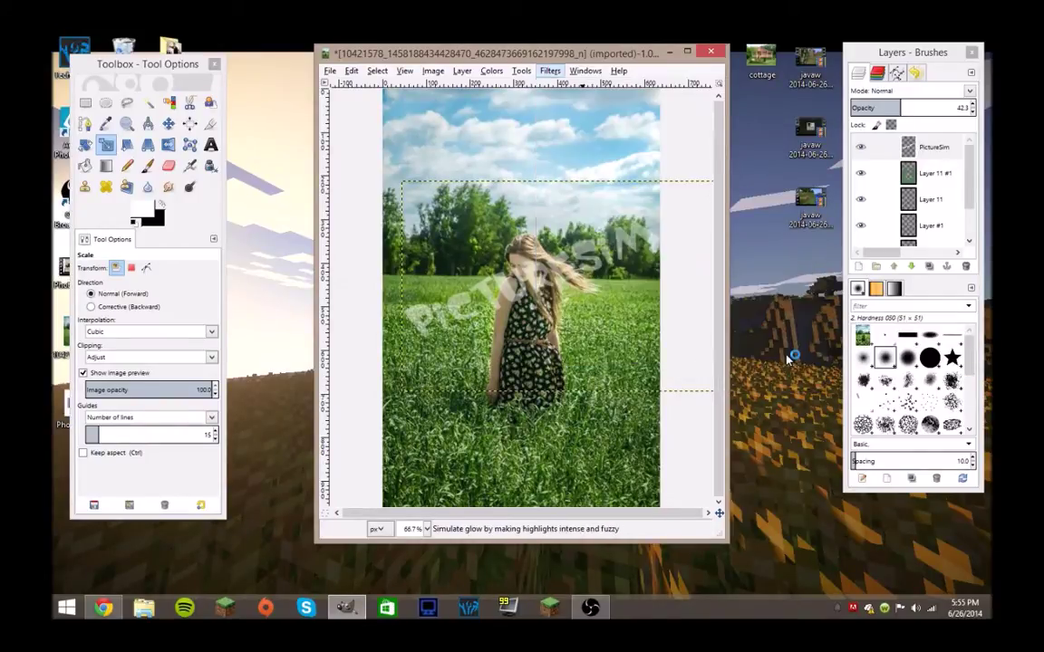
pyautogui.click(583, 466)
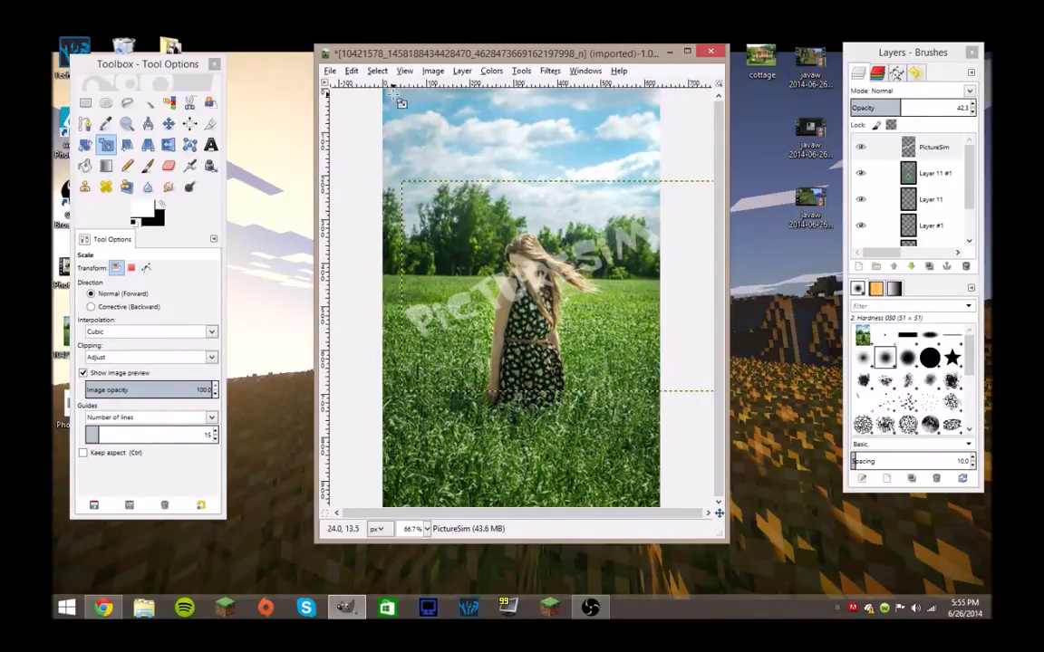
pyautogui.click(590, 607)
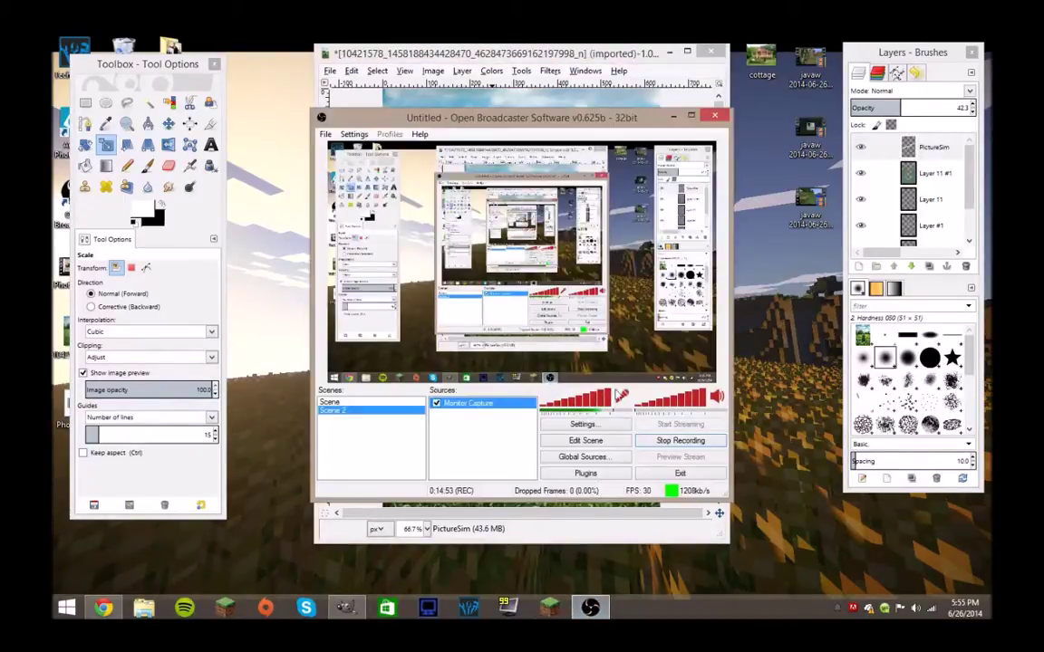